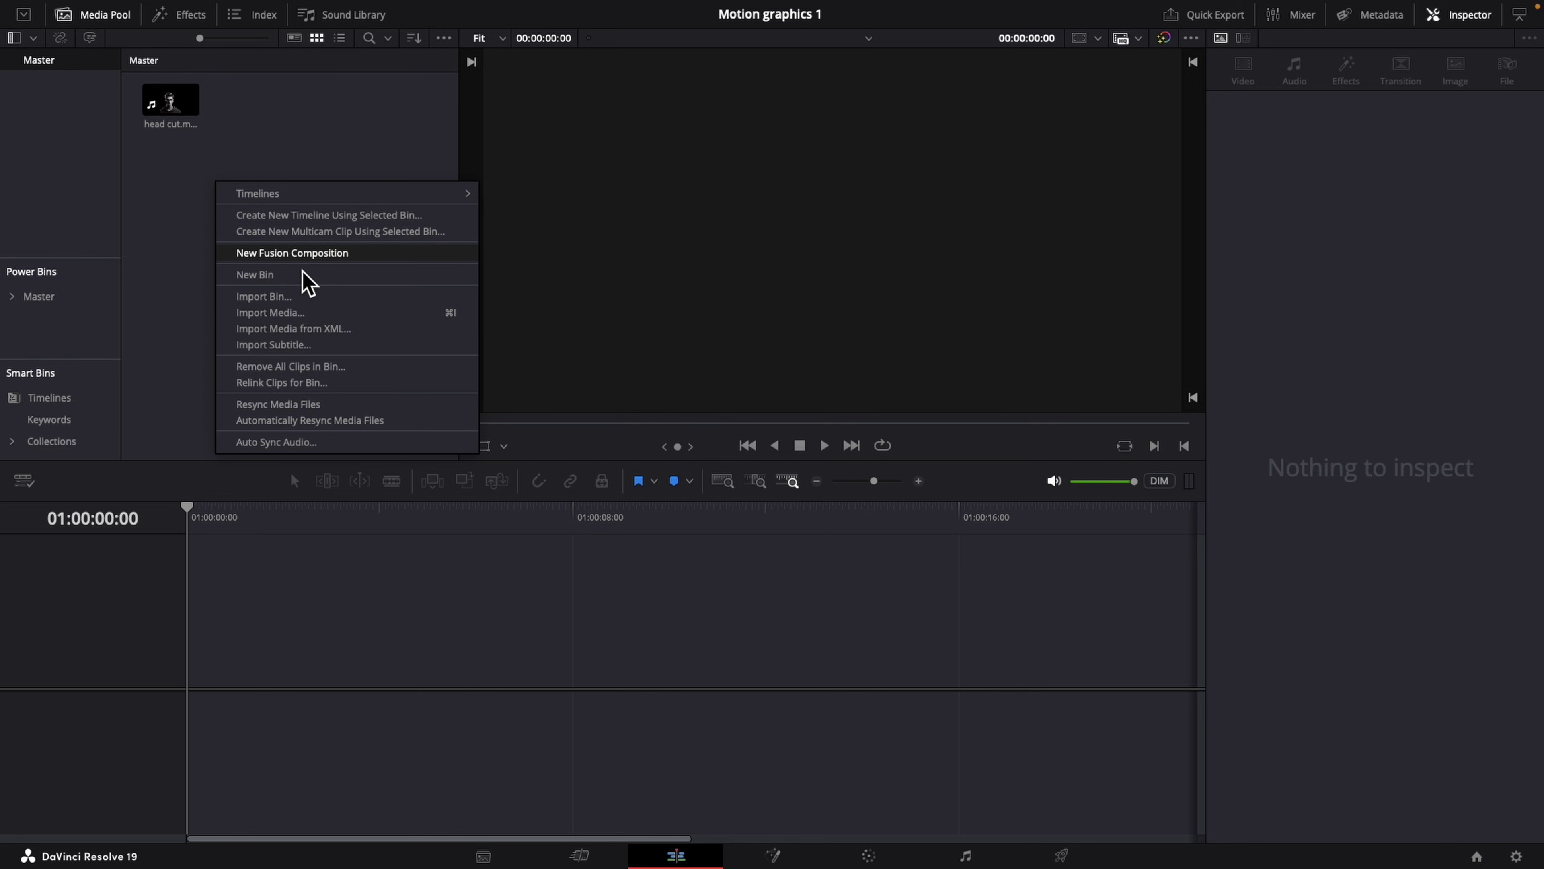
Create a new timeline with custom format settings at 30 frames per second
{"action": "mouse_move", "coordinate": [296, 196]}
{"action": "left_click", "coordinate": [524, 196]}
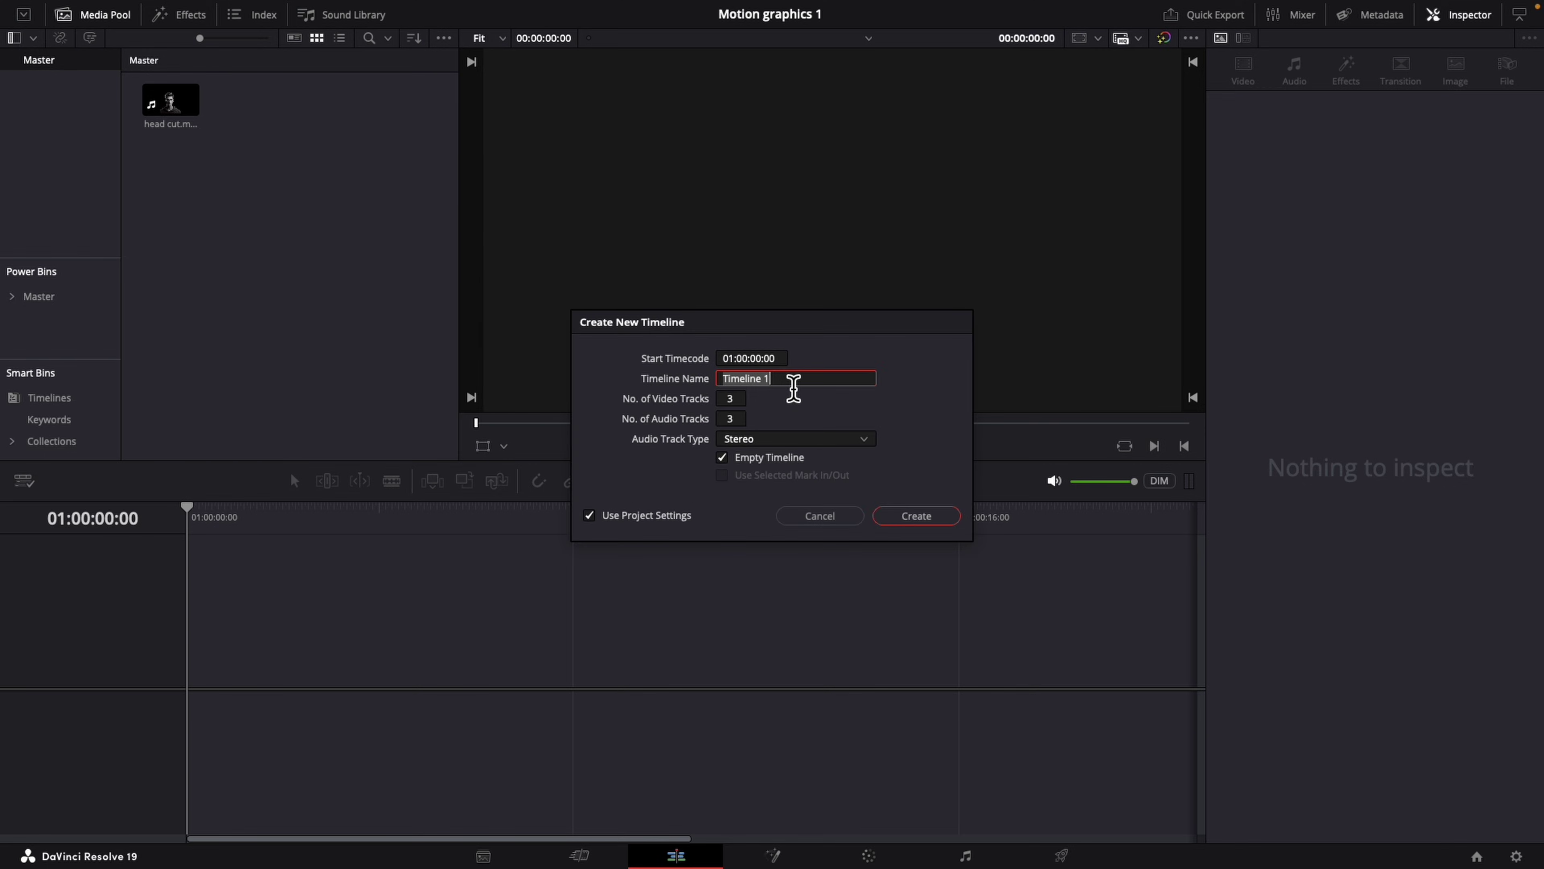
{"action": "left_click", "coordinate": [594, 520]}
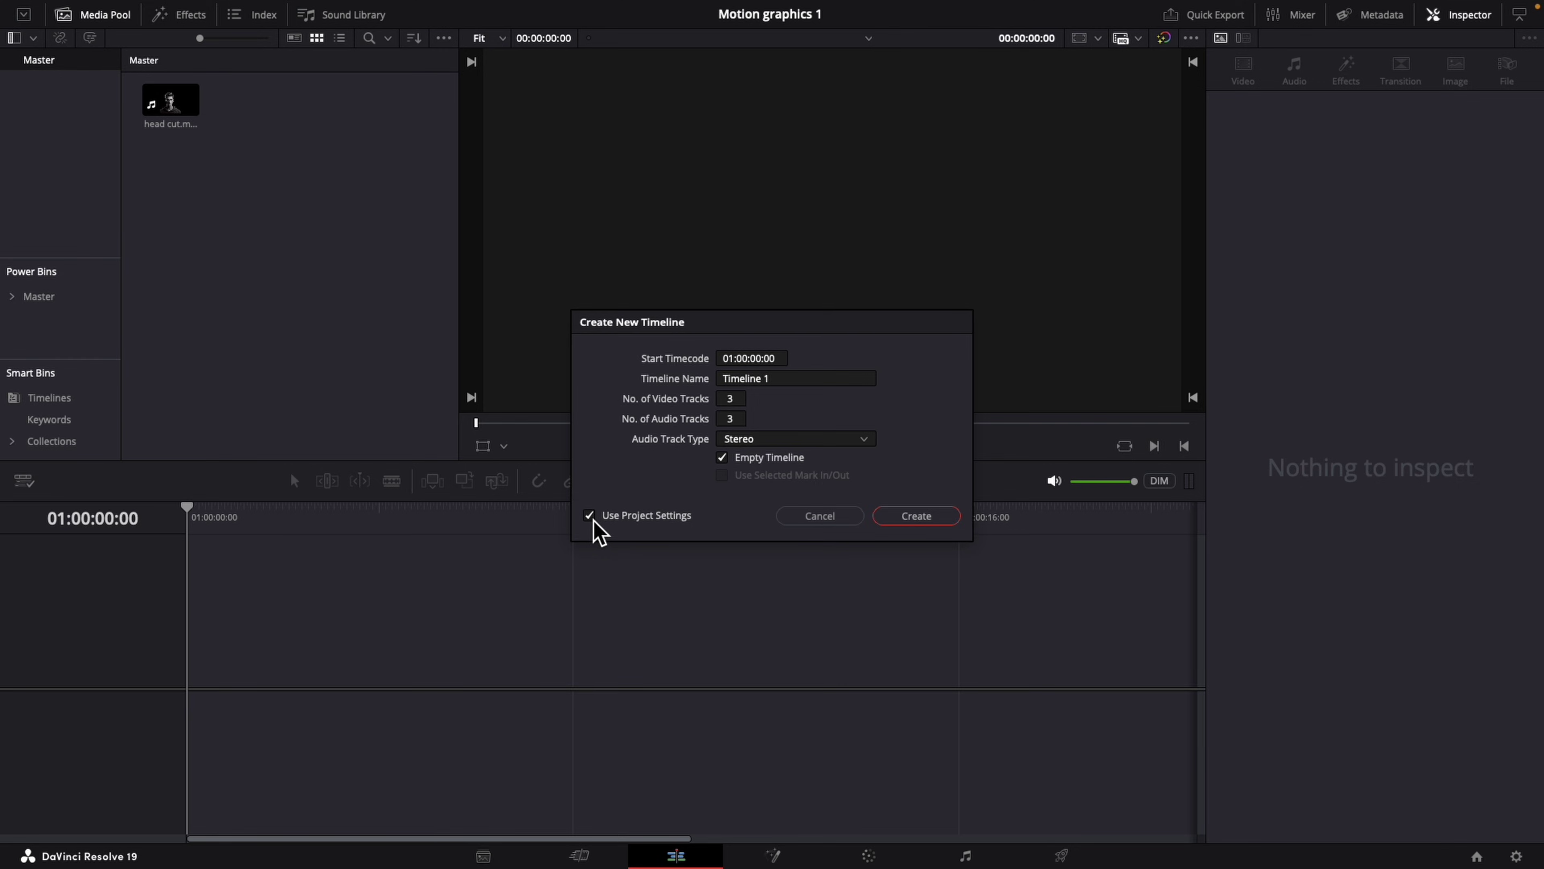
{"action": "left_click", "coordinate": [591, 517]}
{"action": "left_click", "coordinate": [712, 360]}
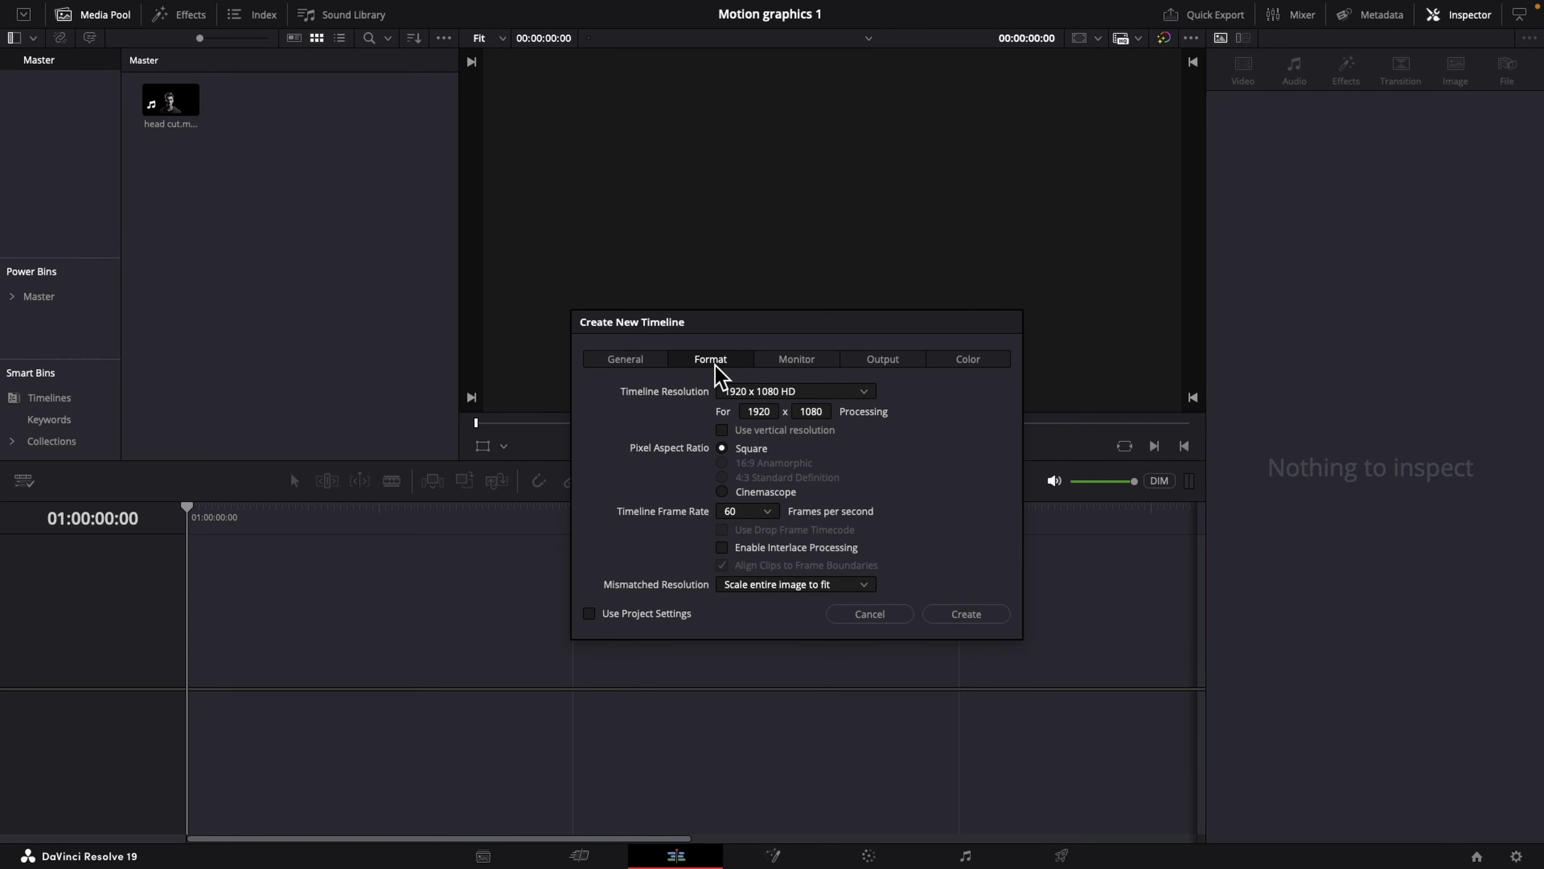
{"action": "left_click", "coordinate": [766, 511]}
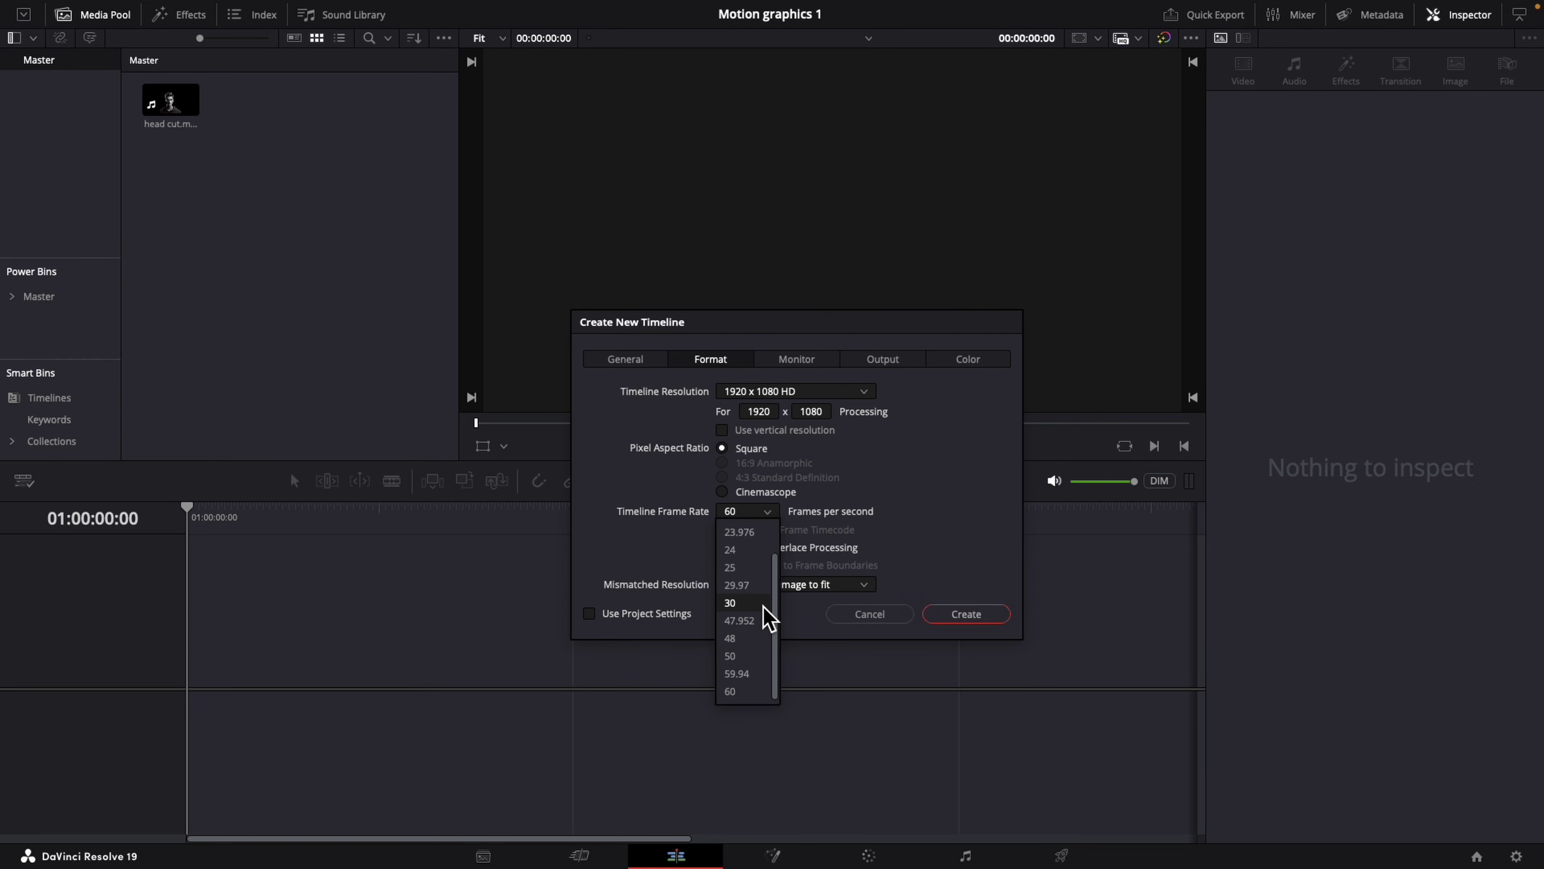
{"action": "left_click", "coordinate": [767, 585]}
{"action": "left_click", "coordinate": [967, 613]}
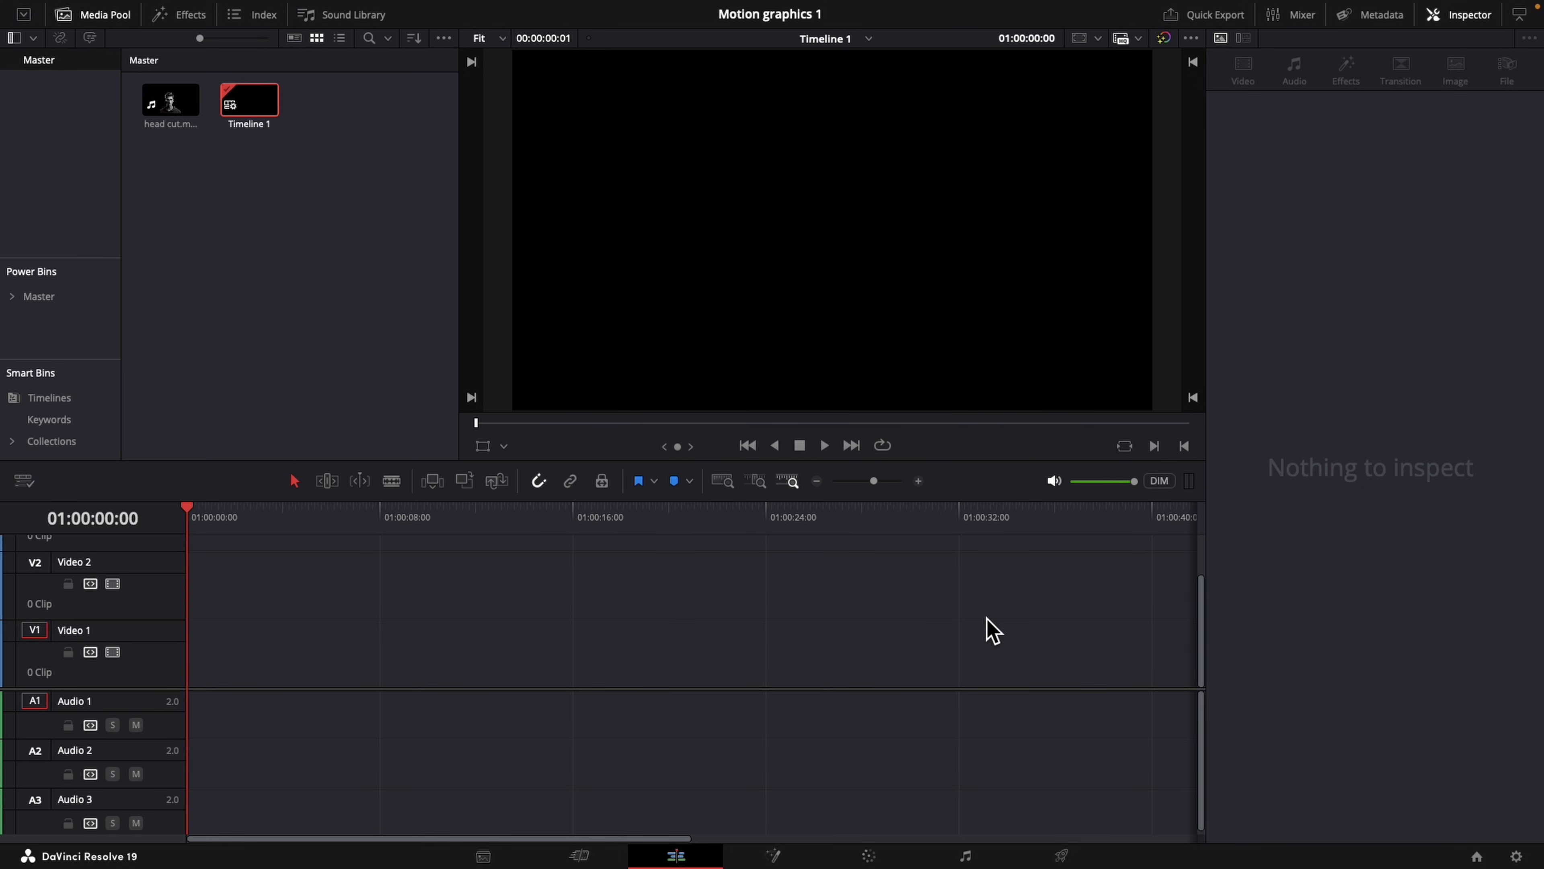
Create a new Fusion composition clip in the Master bin with a frame rate of 30
{"action": "right_click", "coordinate": [230, 202]}
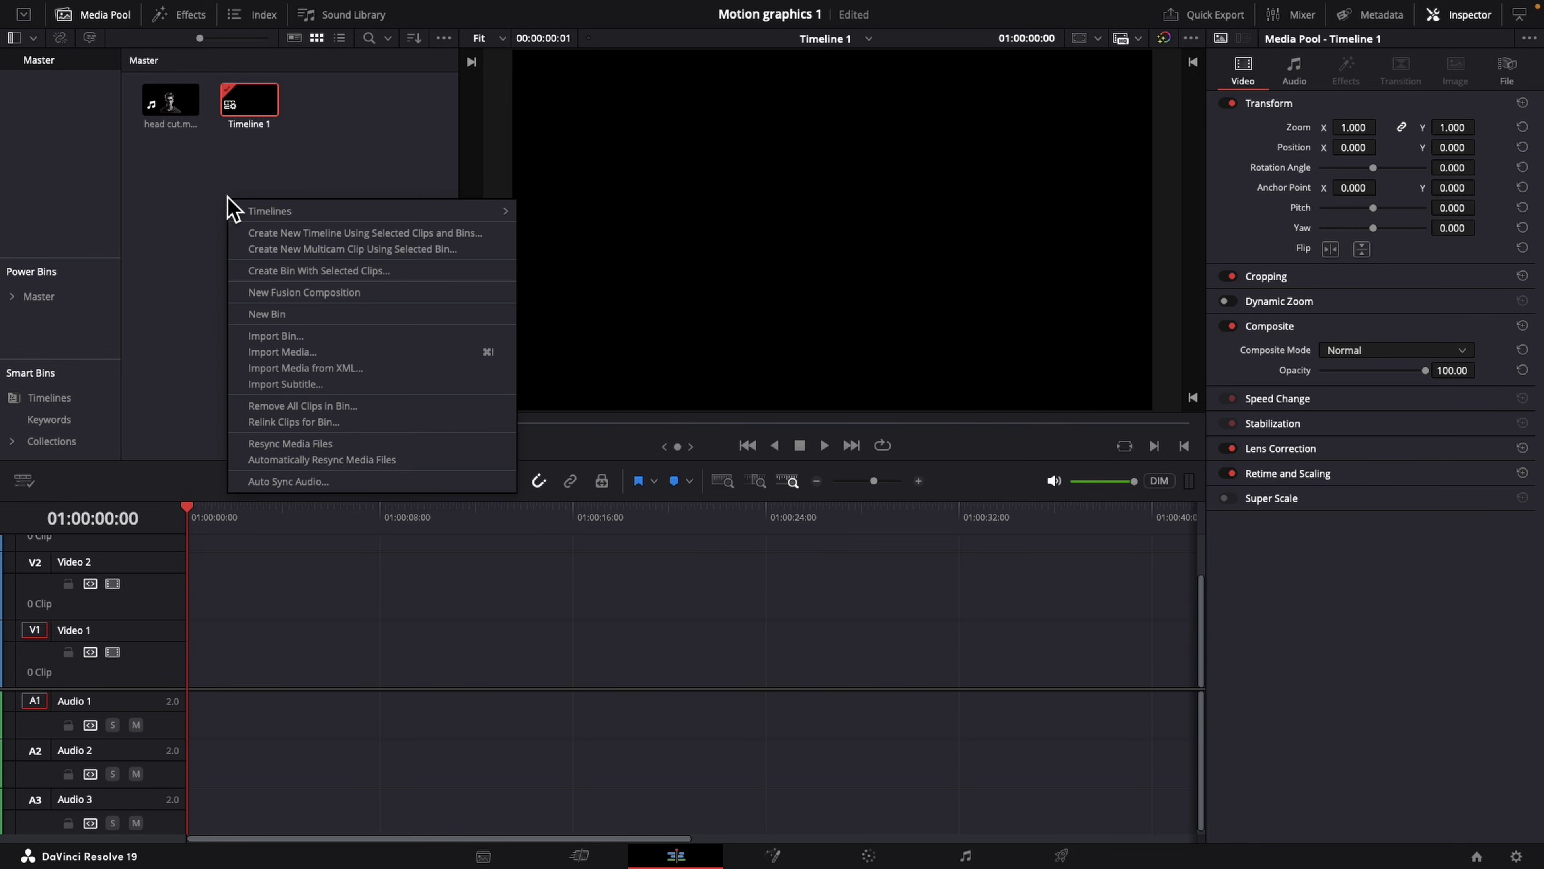
{"action": "left_click", "coordinate": [312, 293]}
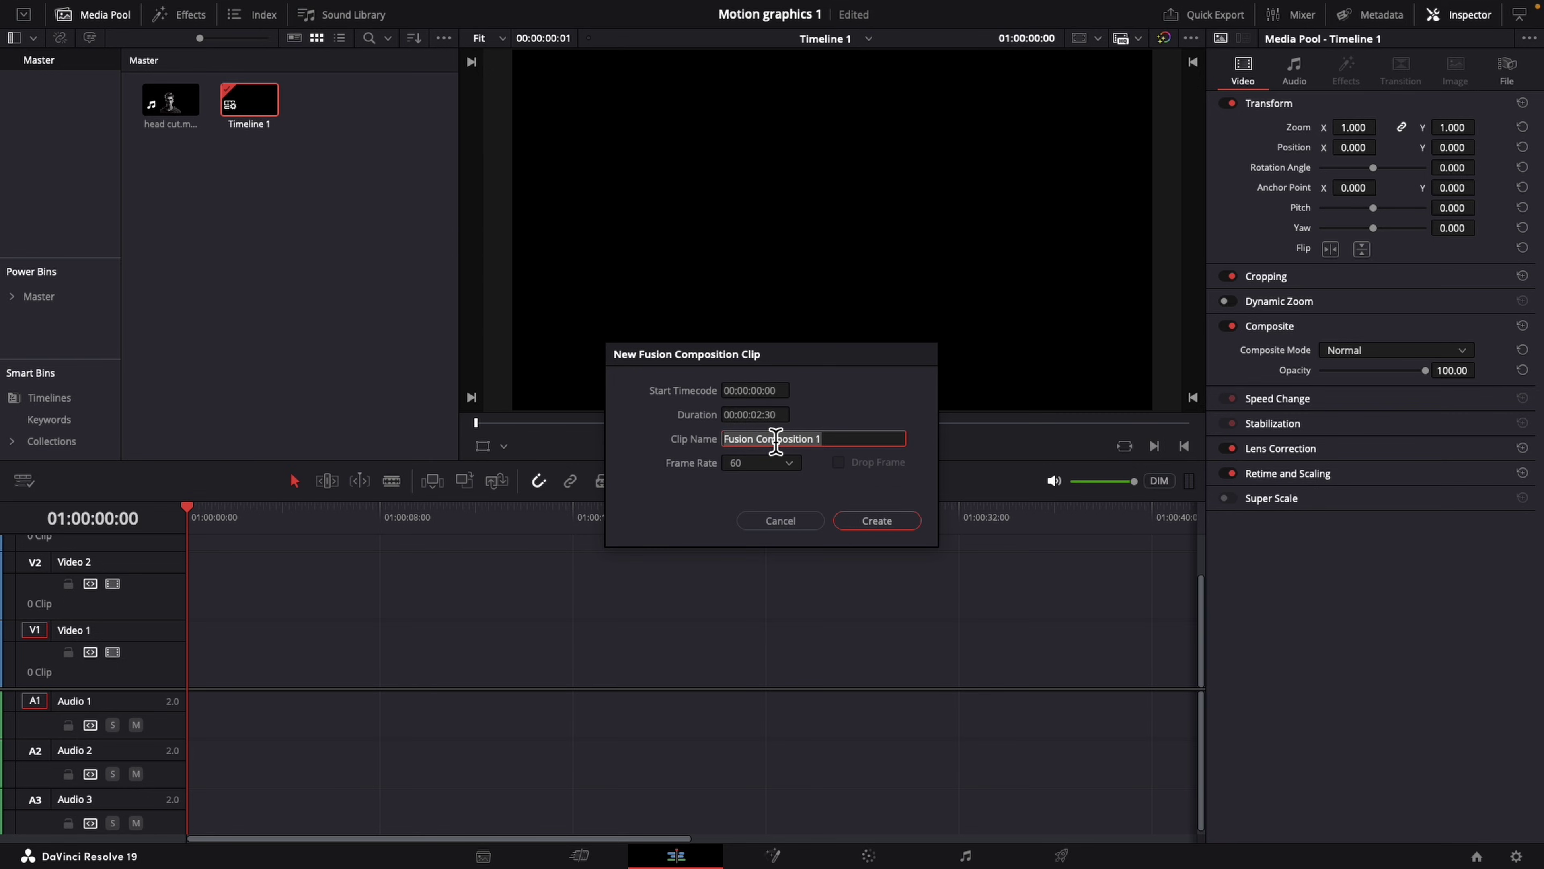
{"action": "left_click", "coordinate": [798, 464]}
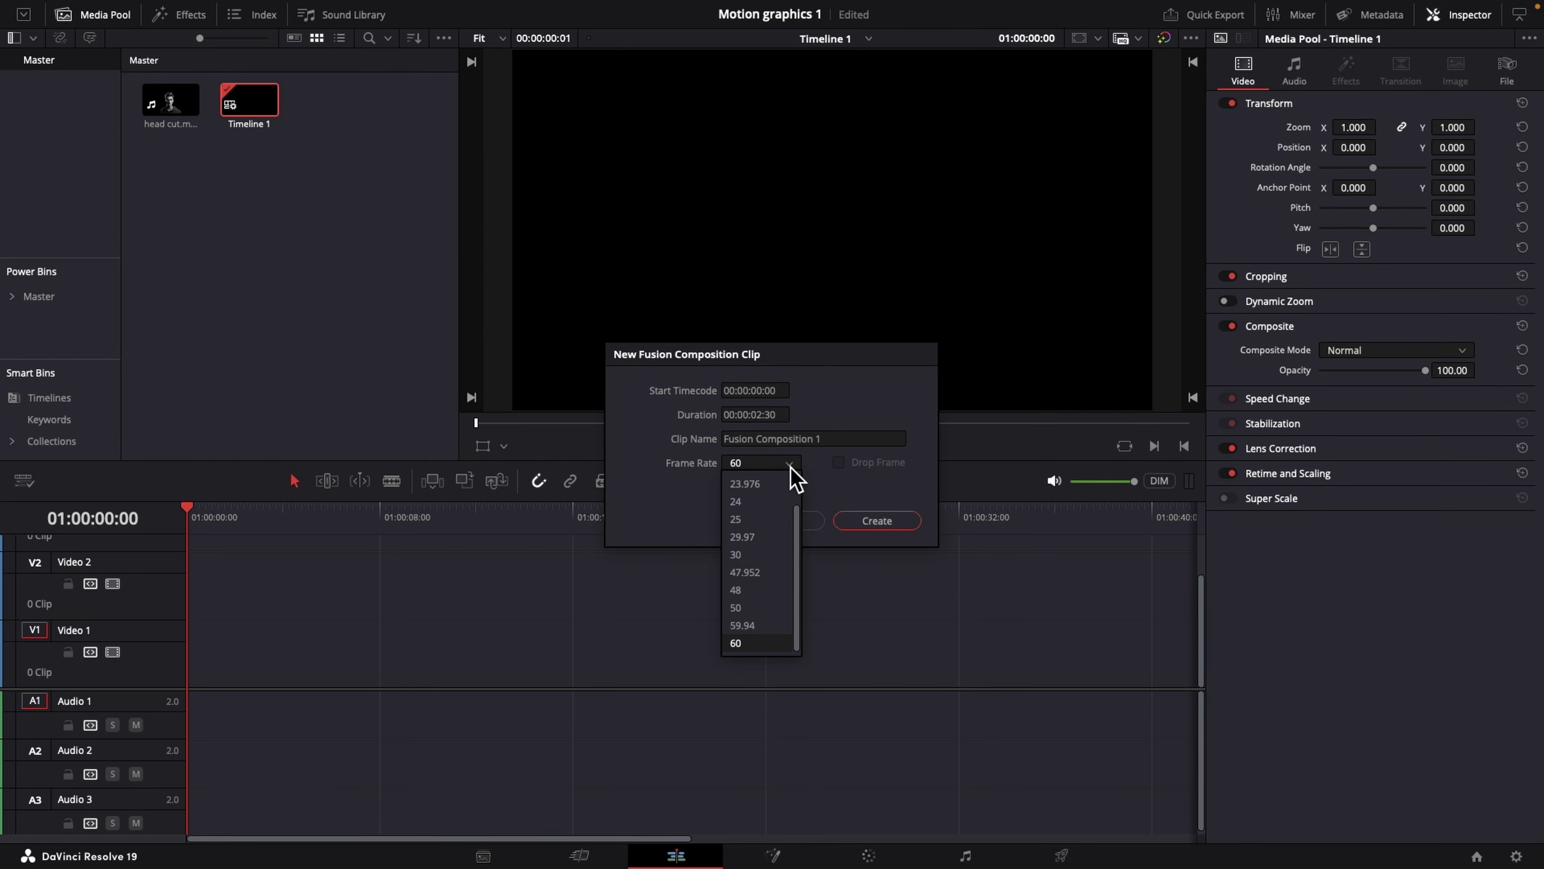
{"action": "left_click", "coordinate": [760, 556]}
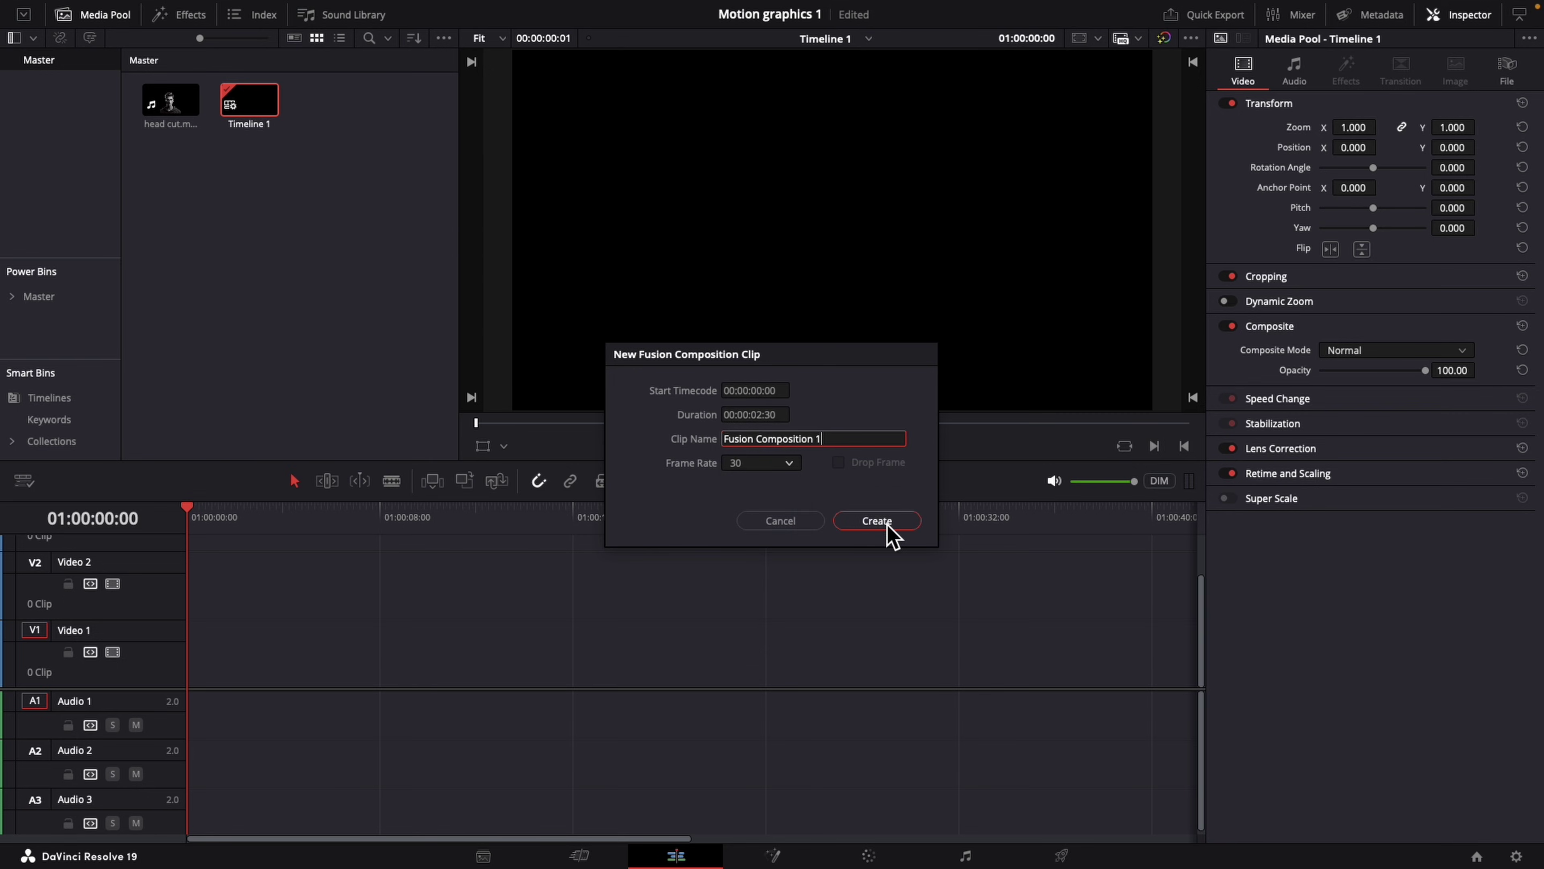
{"action": "left_click", "coordinate": [877, 520]}
Place the Fusion composition at the start of the Video 1 track and open it for node editing in Fusion
{"action": "left_click_drag", "start_coordinate": [160, 114], "coordinate": [306, 675]}
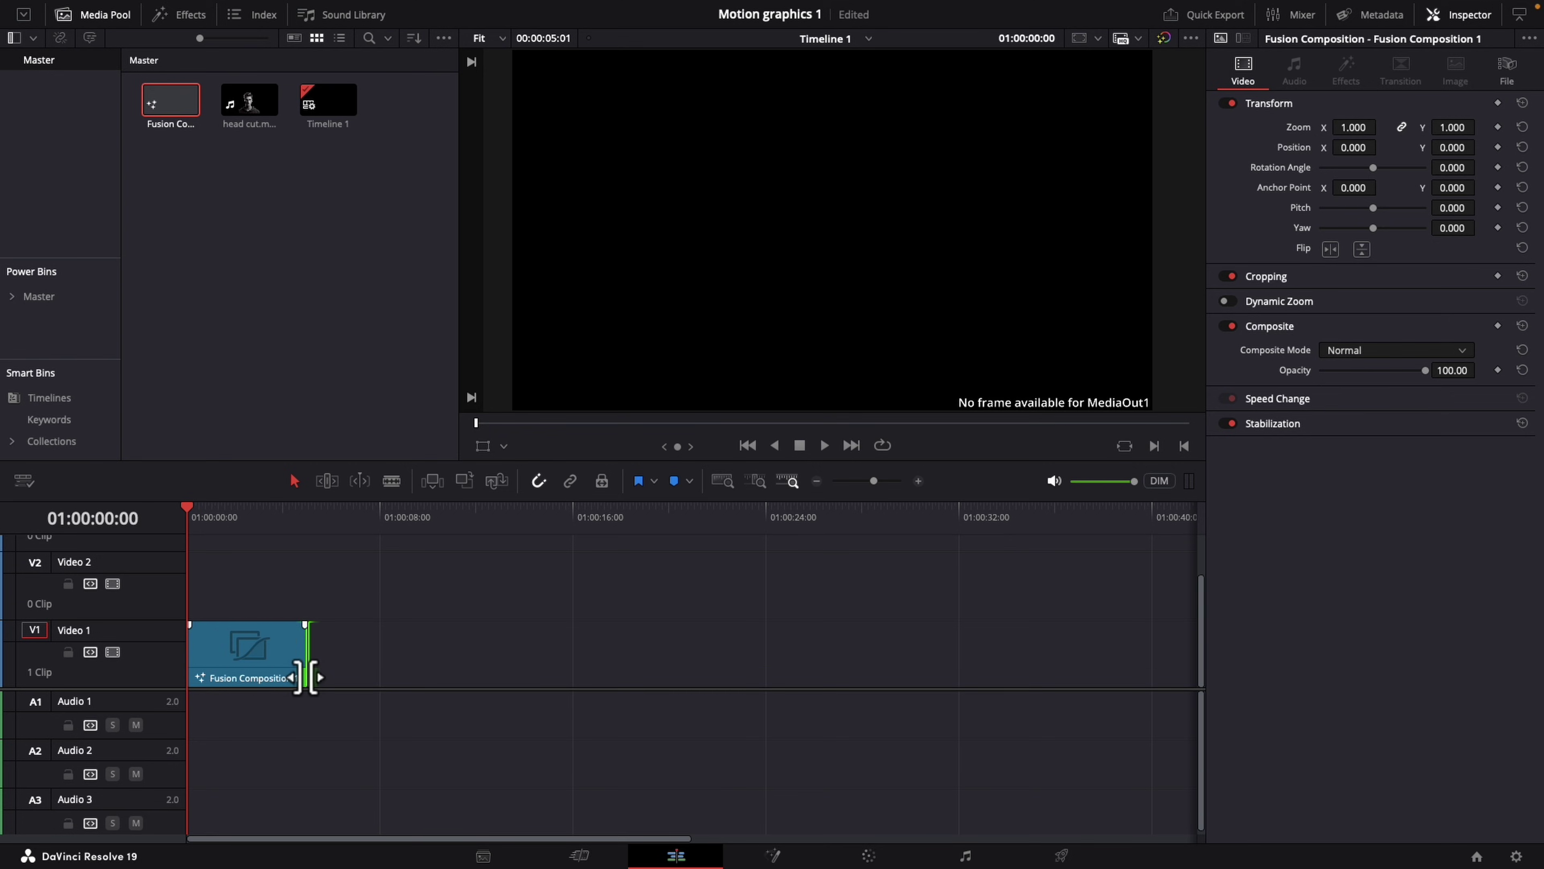
{"action": "right_click", "coordinate": [235, 655]}
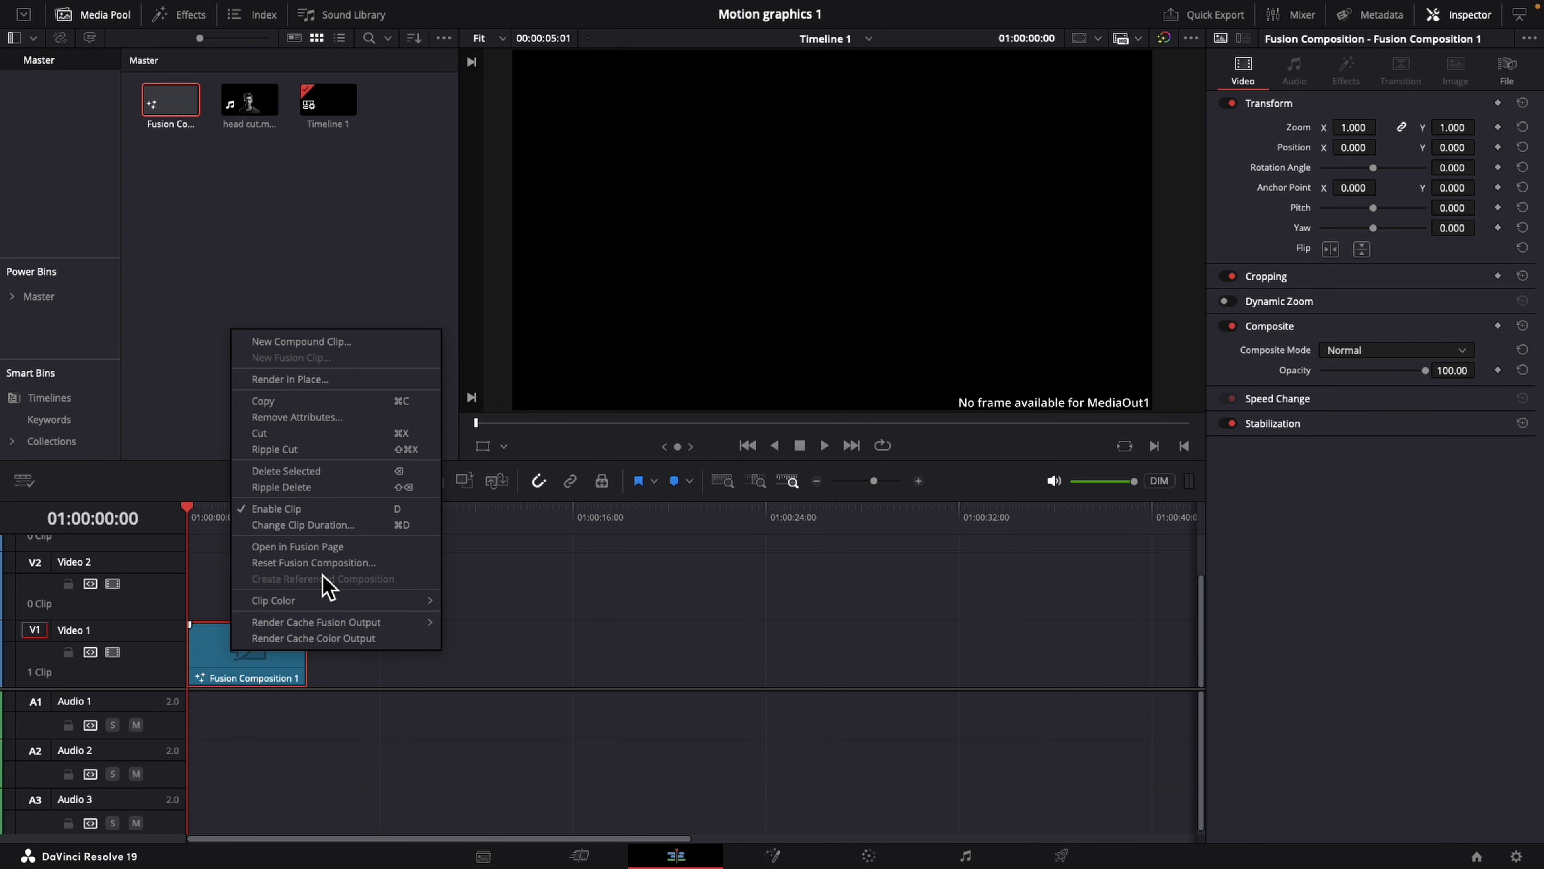
{"action": "left_click", "coordinate": [298, 546]}
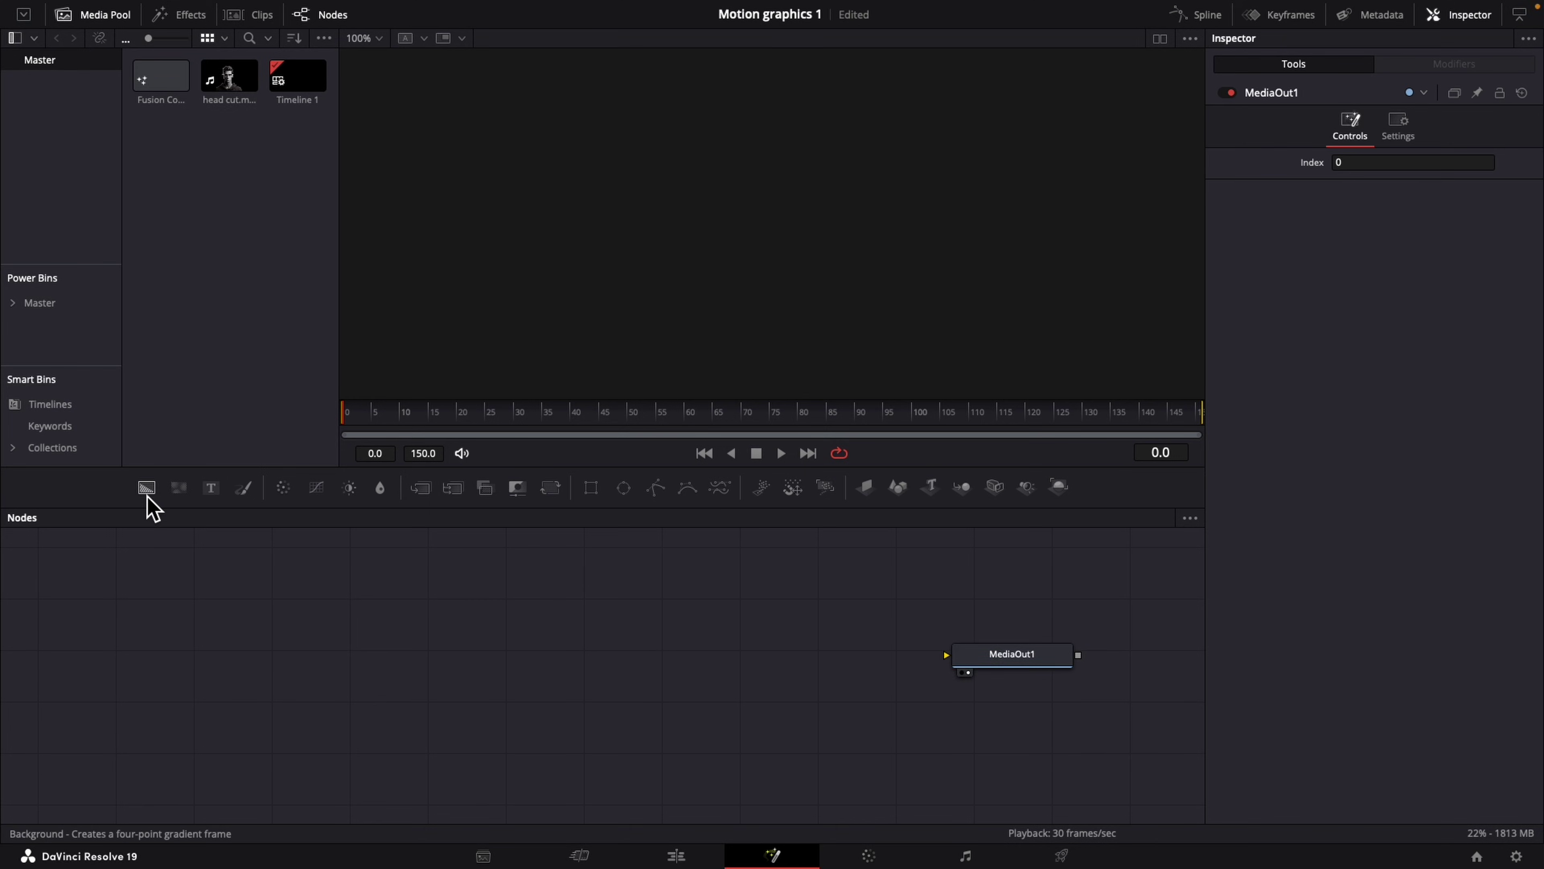
Feed a Background node into MediaOut1 and merge the portrait image over it with centre Y 0.47 and size 0.951
{"action": "left_click_drag", "start_coordinate": [148, 496], "coordinate": [997, 664]}
{"action": "left_click", "coordinate": [138, 713]}
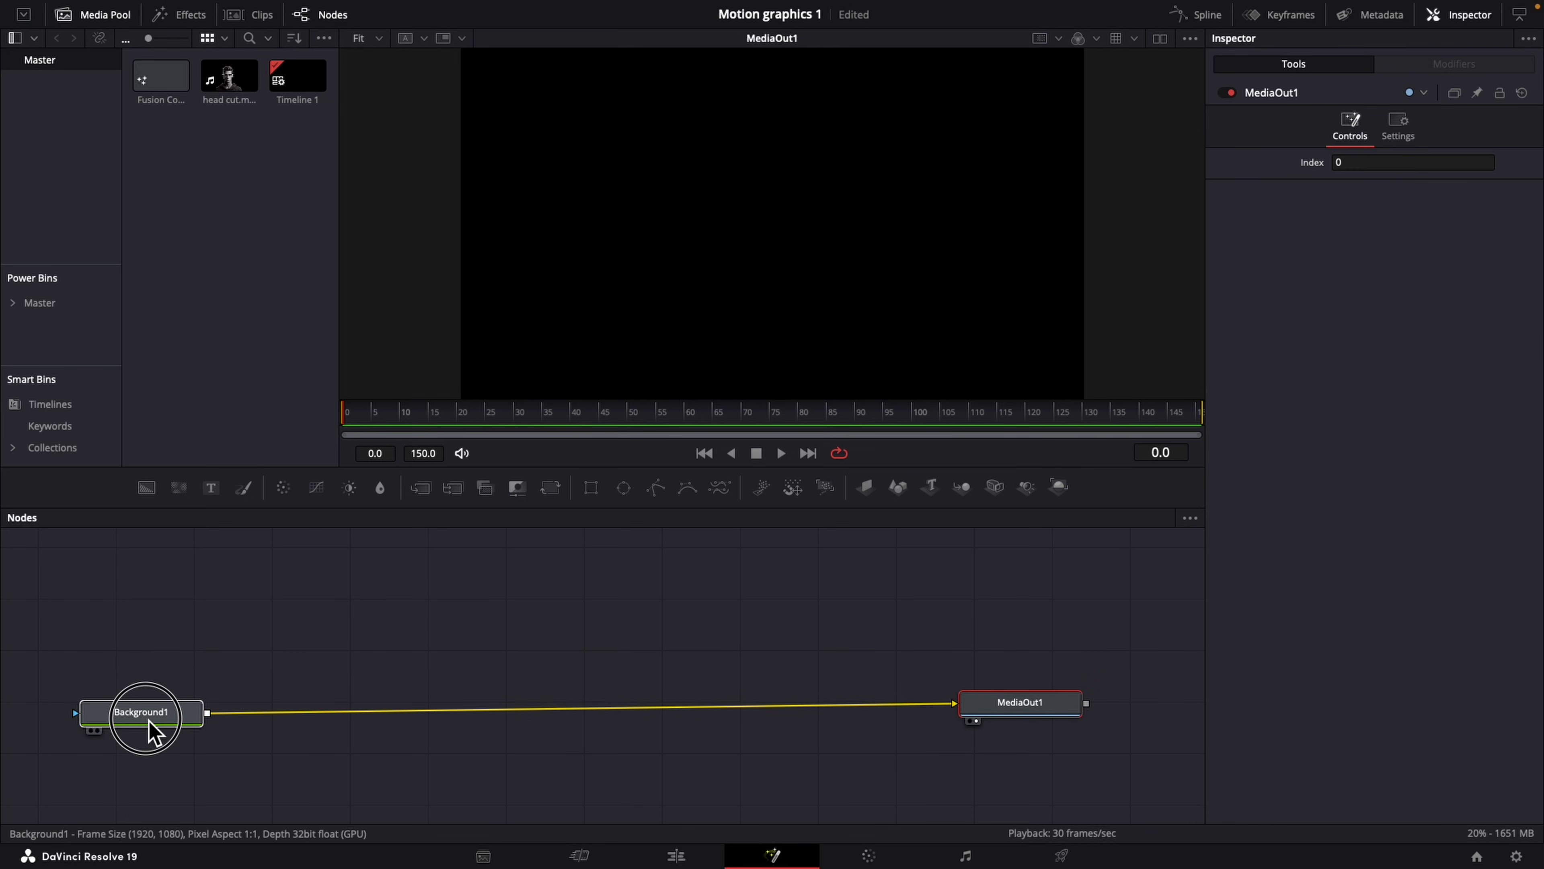
{"action": "left_click_drag", "start_coordinate": [297, 76], "coordinate": [207, 723]}
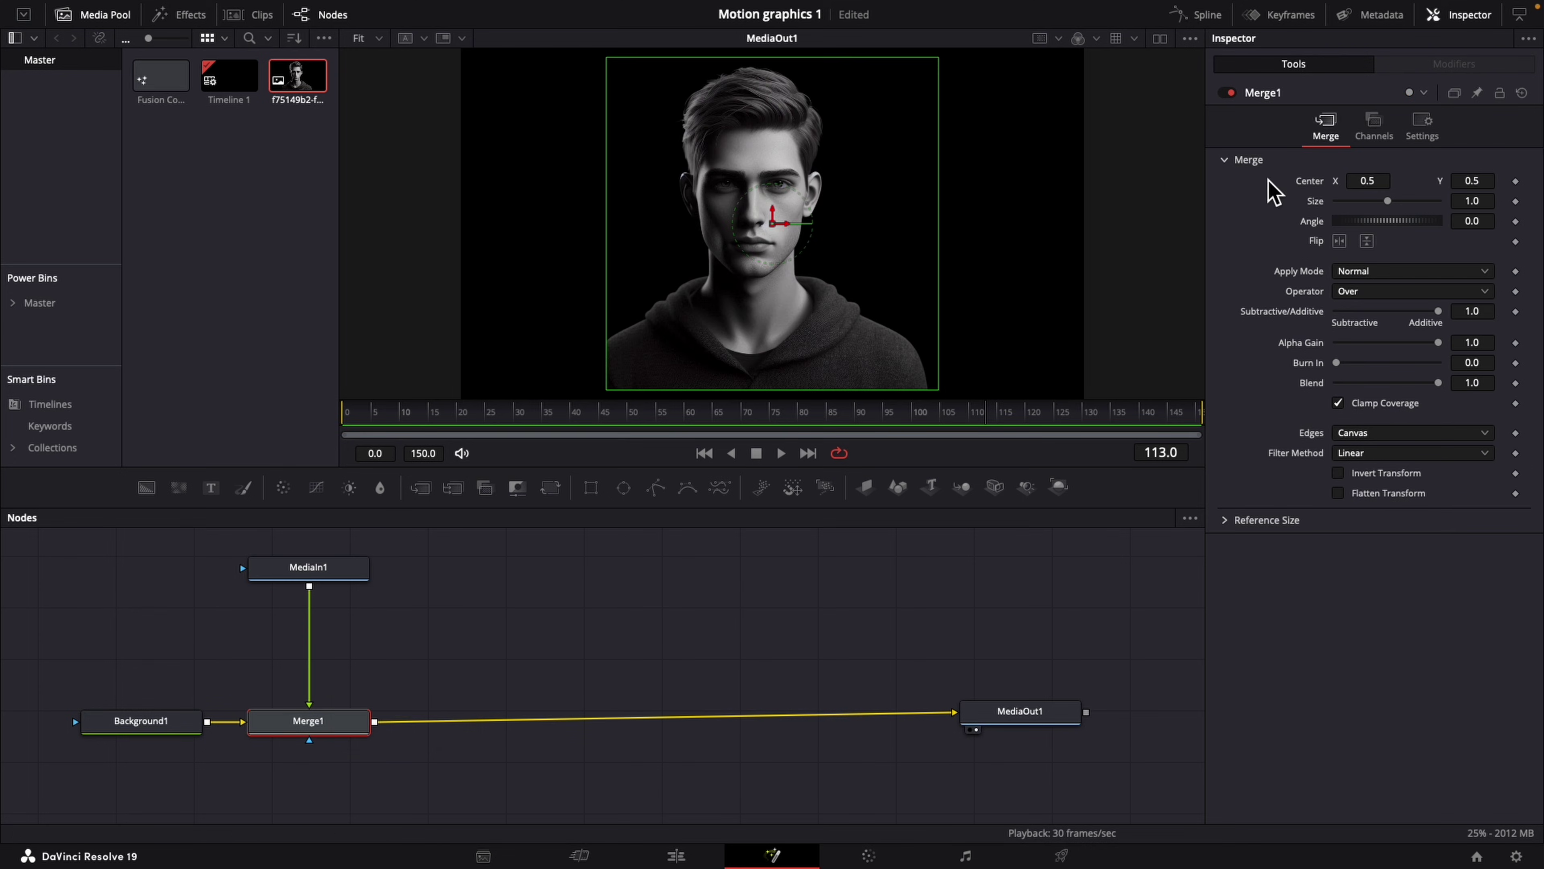
{"action": "mouse_move", "coordinate": [1472, 181]}
{"action": "left_mouse_down"}
{"action": "mouse_move", "coordinate": [1477, 201]}
{"action": "mouse_move", "coordinate": [1469, 181]}
{"action": "left_mouse_up"}
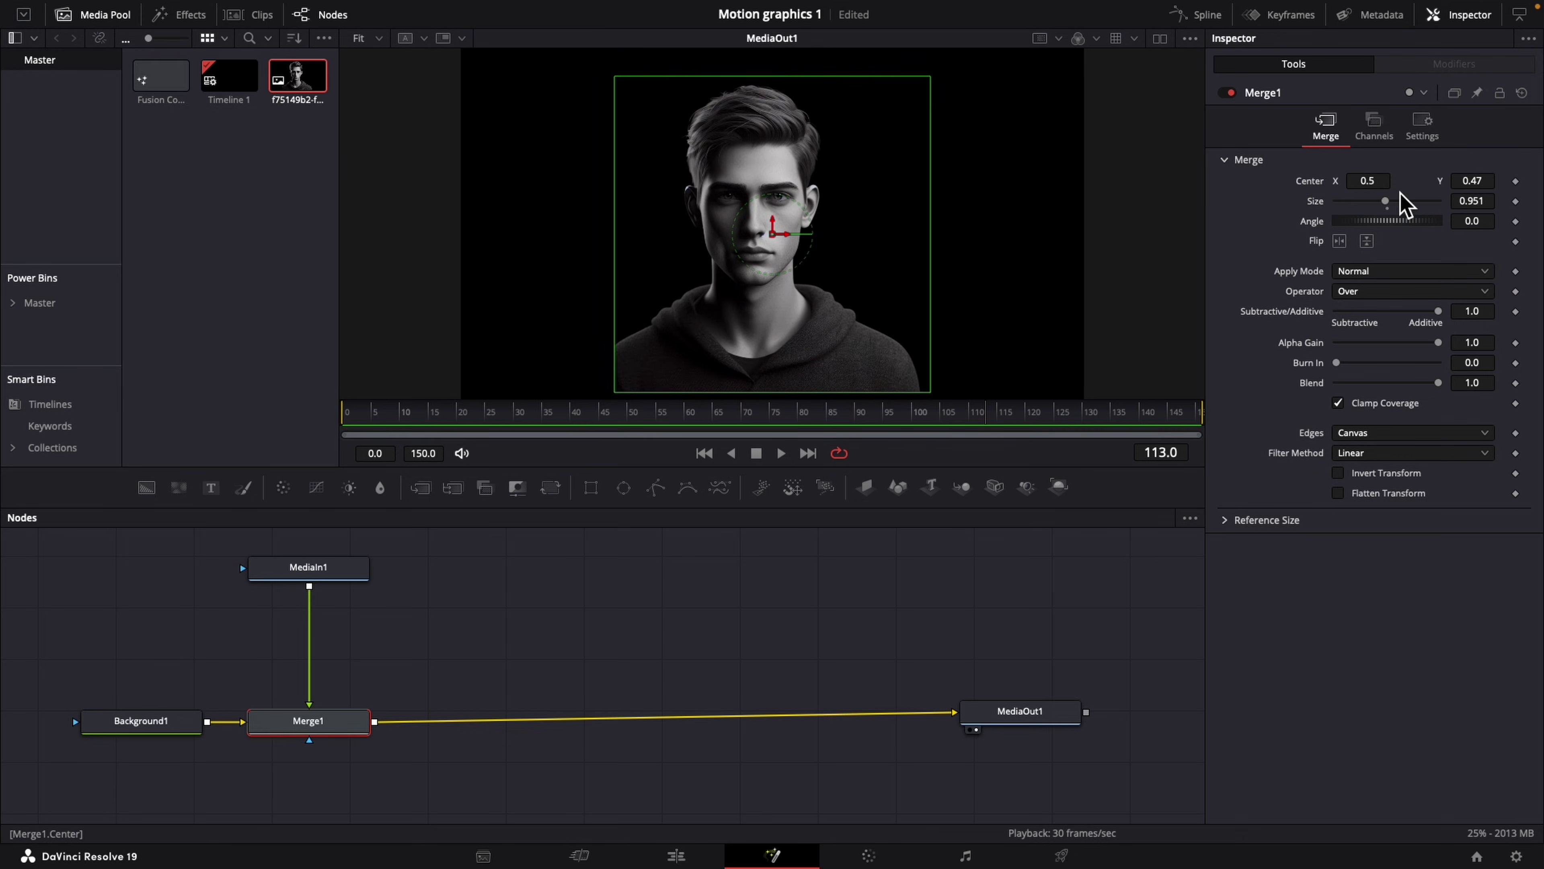
Insert a Transform node between MediaIn1 and Merge1, spaced midway between them
{"action": "left_click", "coordinate": [309, 568]}
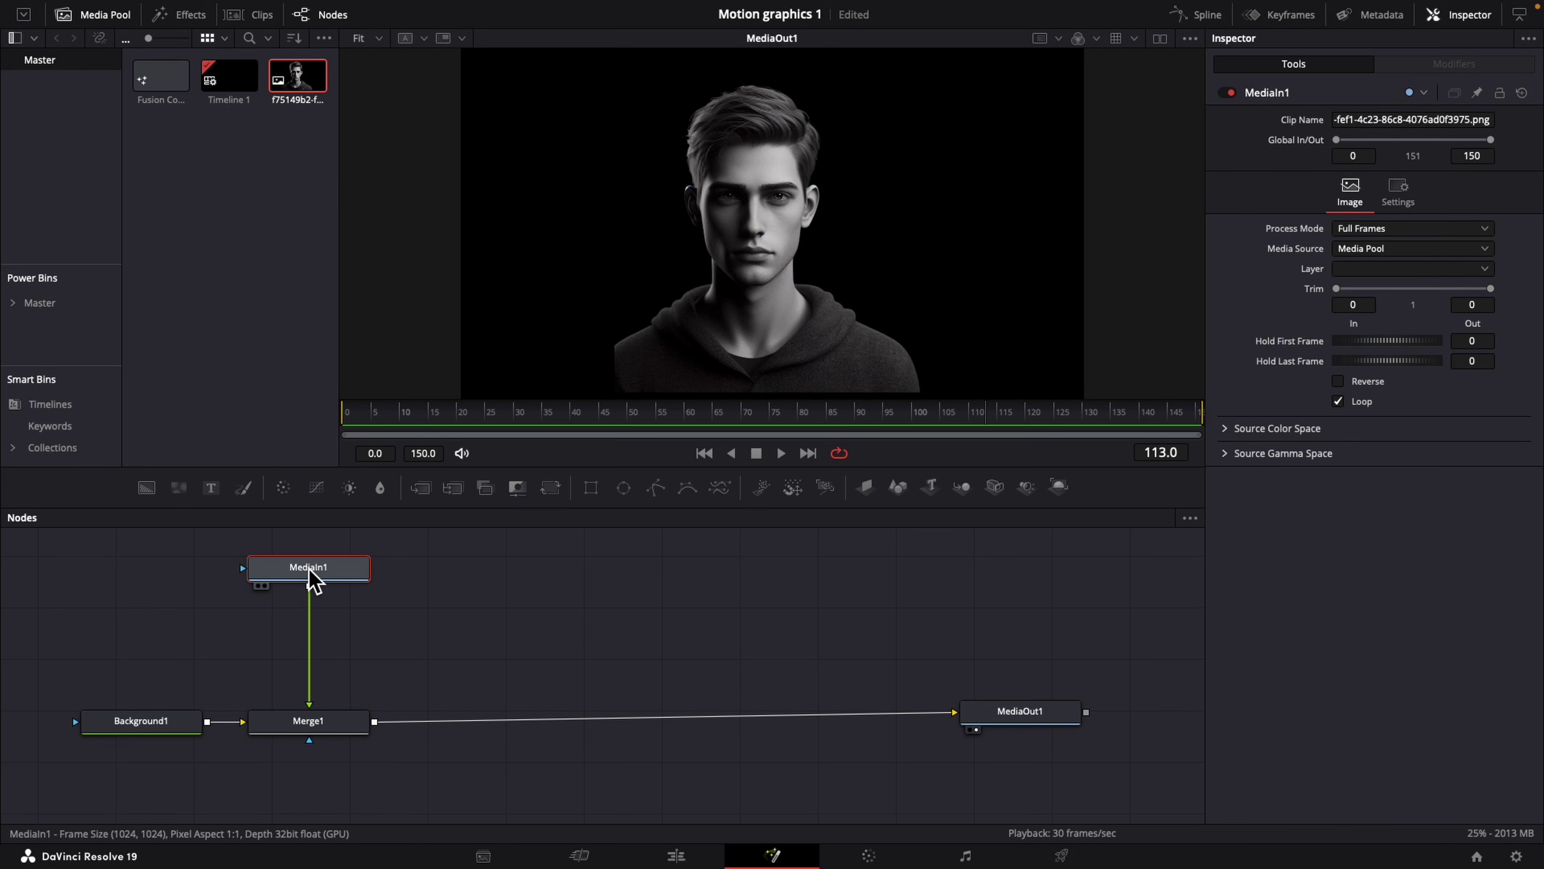
{"action": "left_click", "coordinate": [551, 489]}
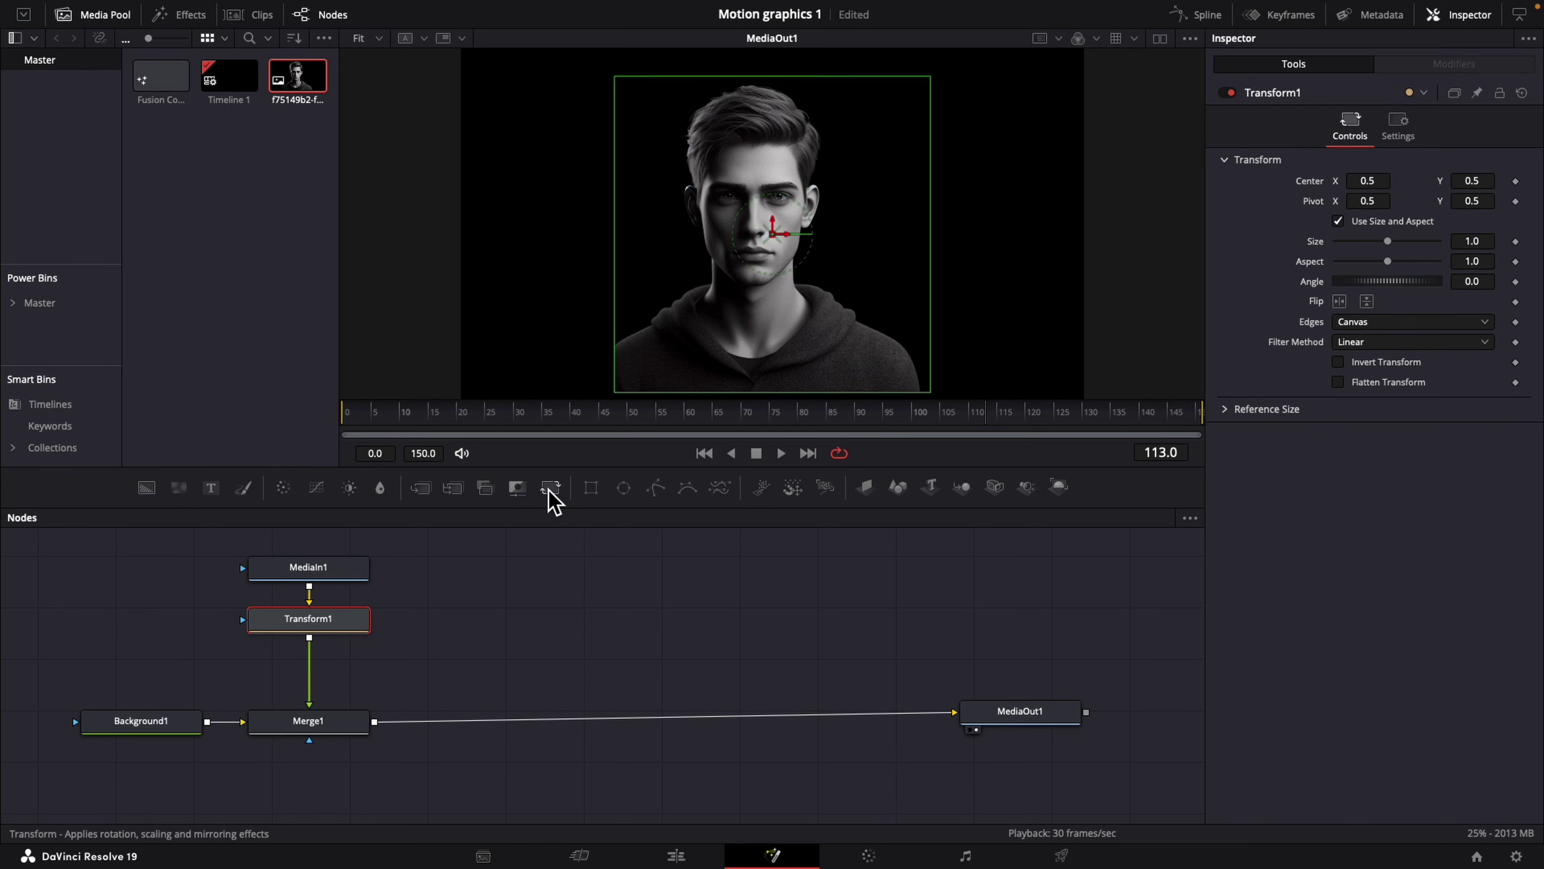
{"action": "left_click", "coordinate": [318, 630]}
{"action": "left_click_drag", "start_coordinate": [318, 630], "coordinate": [319, 655]}
Keyframe Transform1's size at 1.0 on frame 20 and 1.1 on frame 0, and play back the animation
{"action": "left_click_drag", "start_coordinate": [988, 411], "coordinate": [466, 450]}
{"action": "left_click", "coordinate": [1516, 242]}
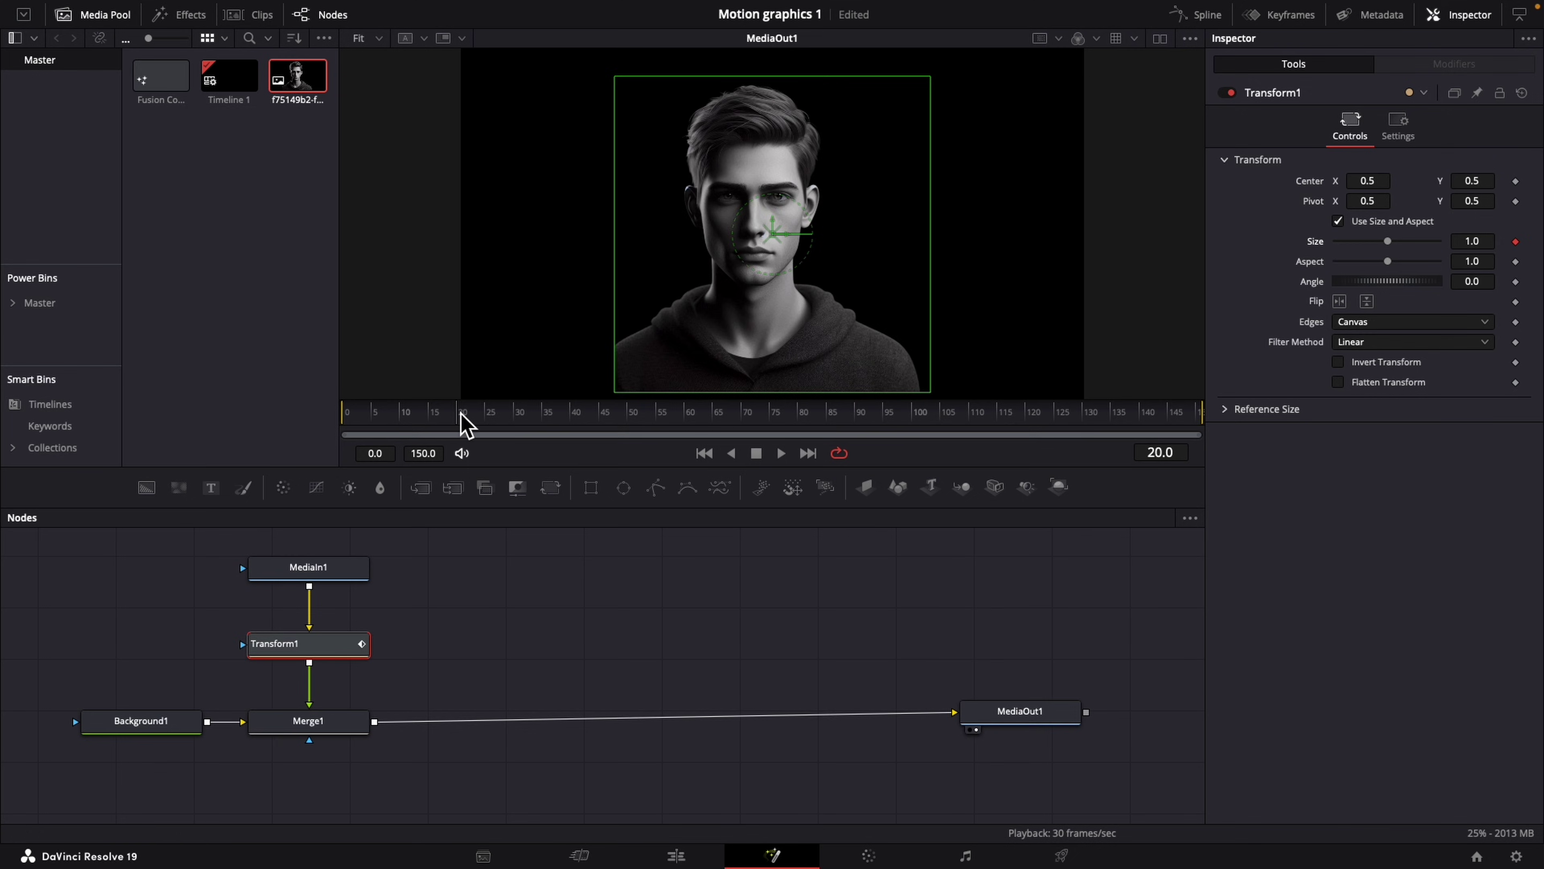
{"action": "left_click_drag", "start_coordinate": [460, 412], "coordinate": [322, 428]}
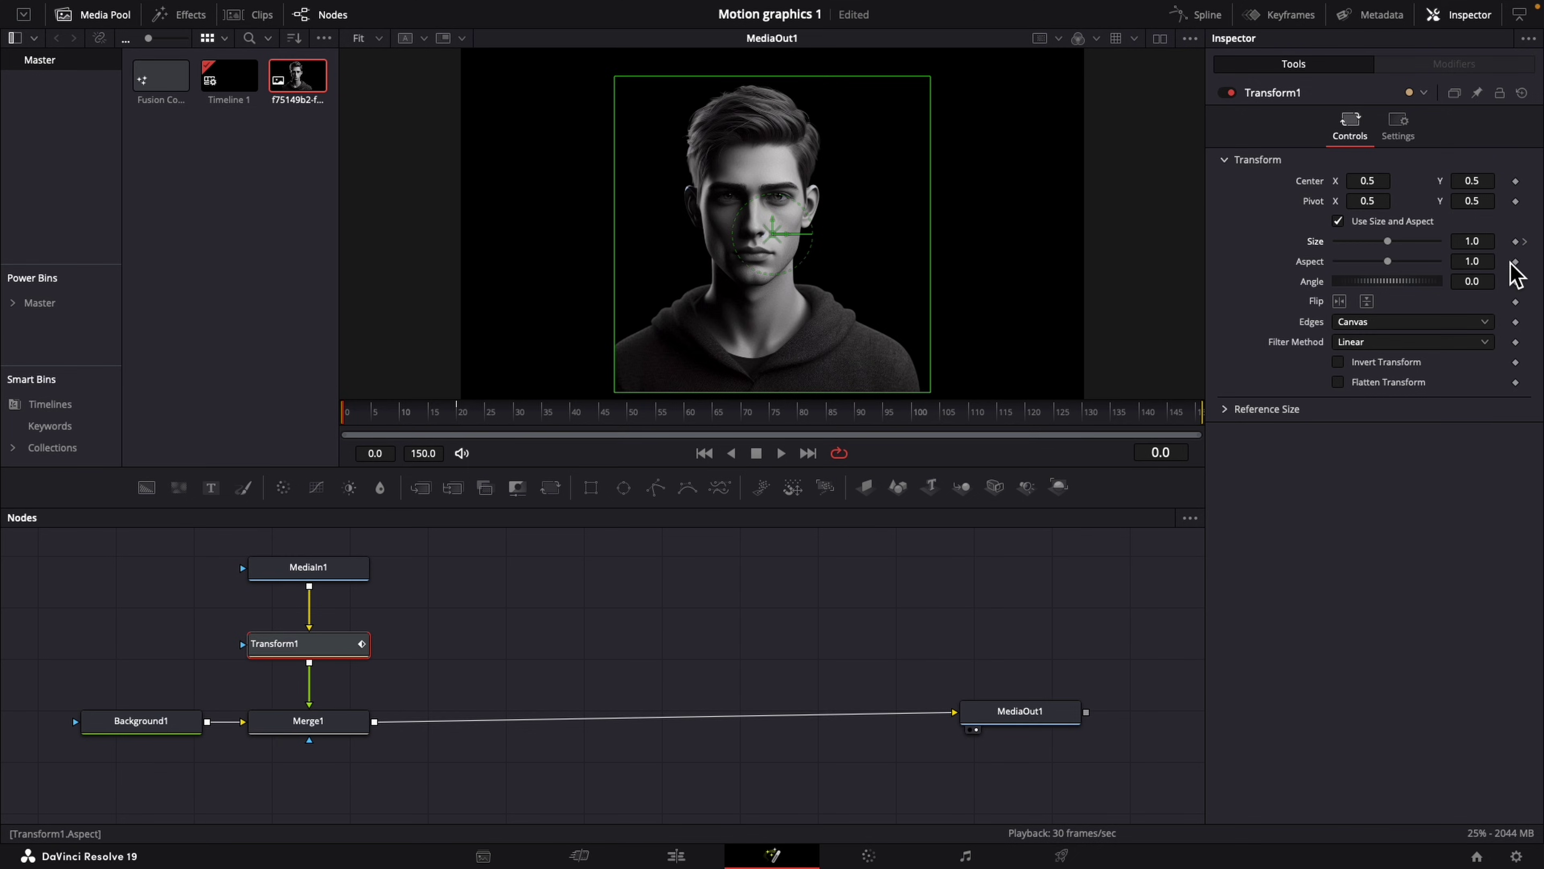
{"action": "left_click", "coordinate": [1516, 242]}
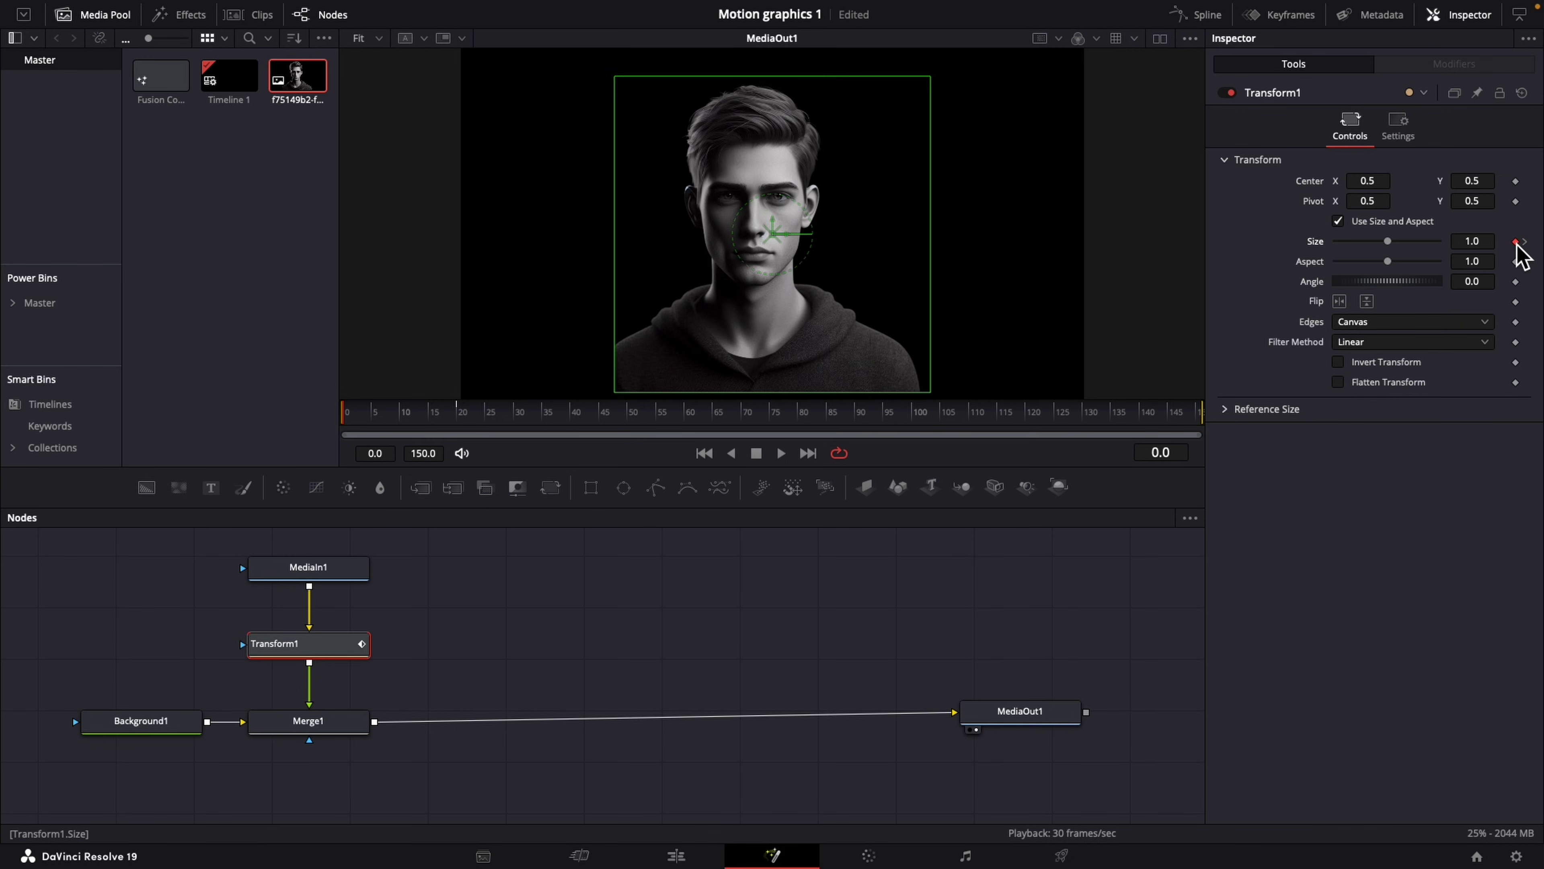
{"action": "left_click", "coordinate": [1474, 242]}
{"action": "type", "text": "1.1"}
{"action": "key", "text": "Tab"}
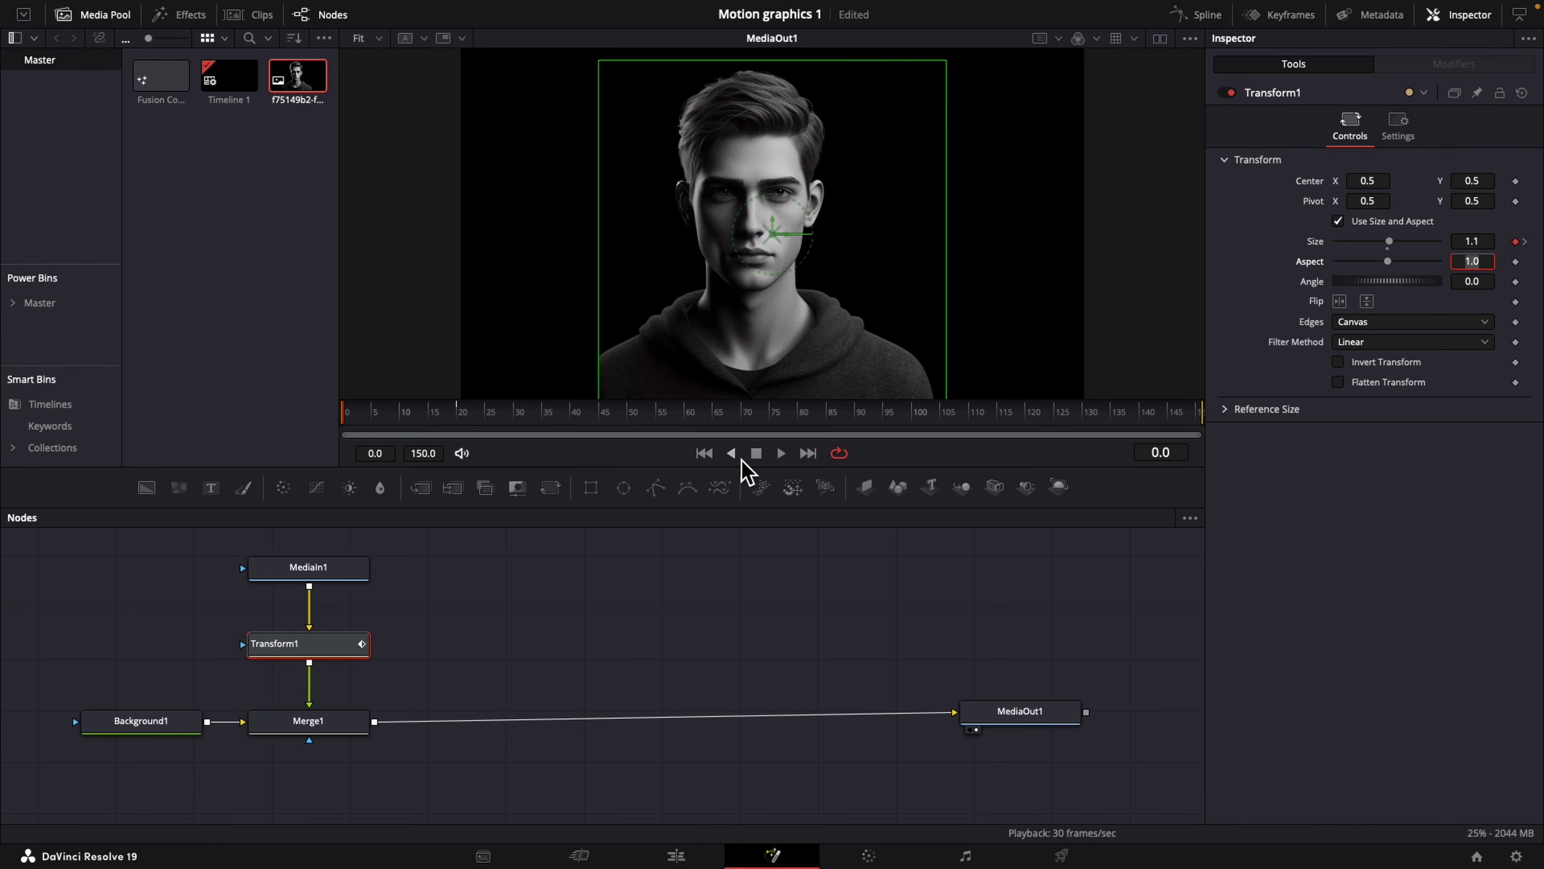
{"action": "left_click", "coordinate": [782, 453]}
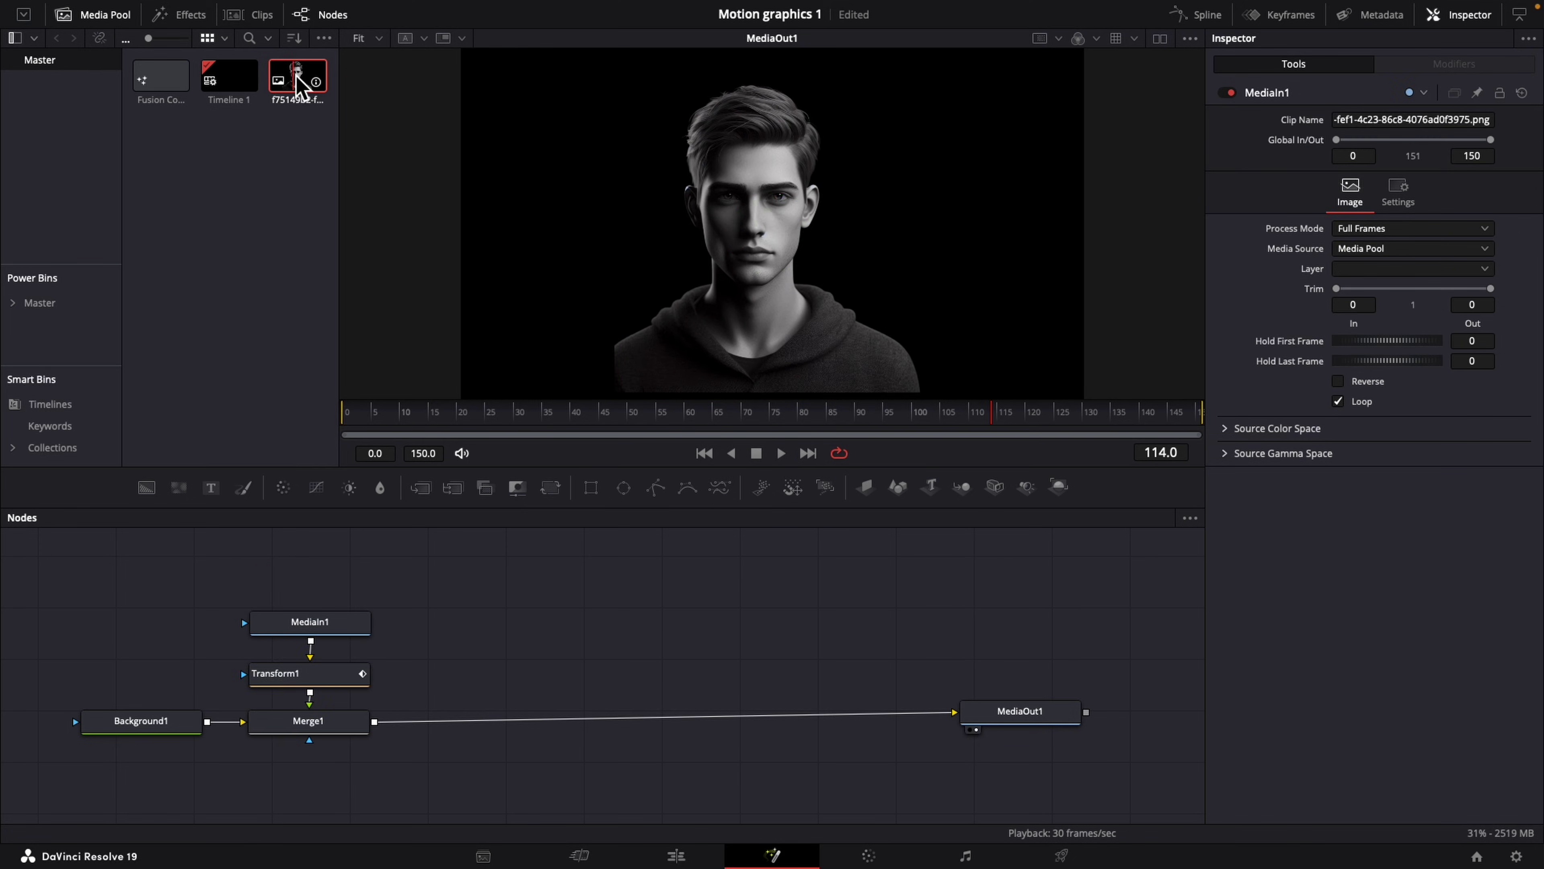
Merge a second copy of the portrait after Merge1 and insert a Transform node below MediaIn2
{"action": "left_click_drag", "start_coordinate": [300, 85], "coordinate": [373, 726]}
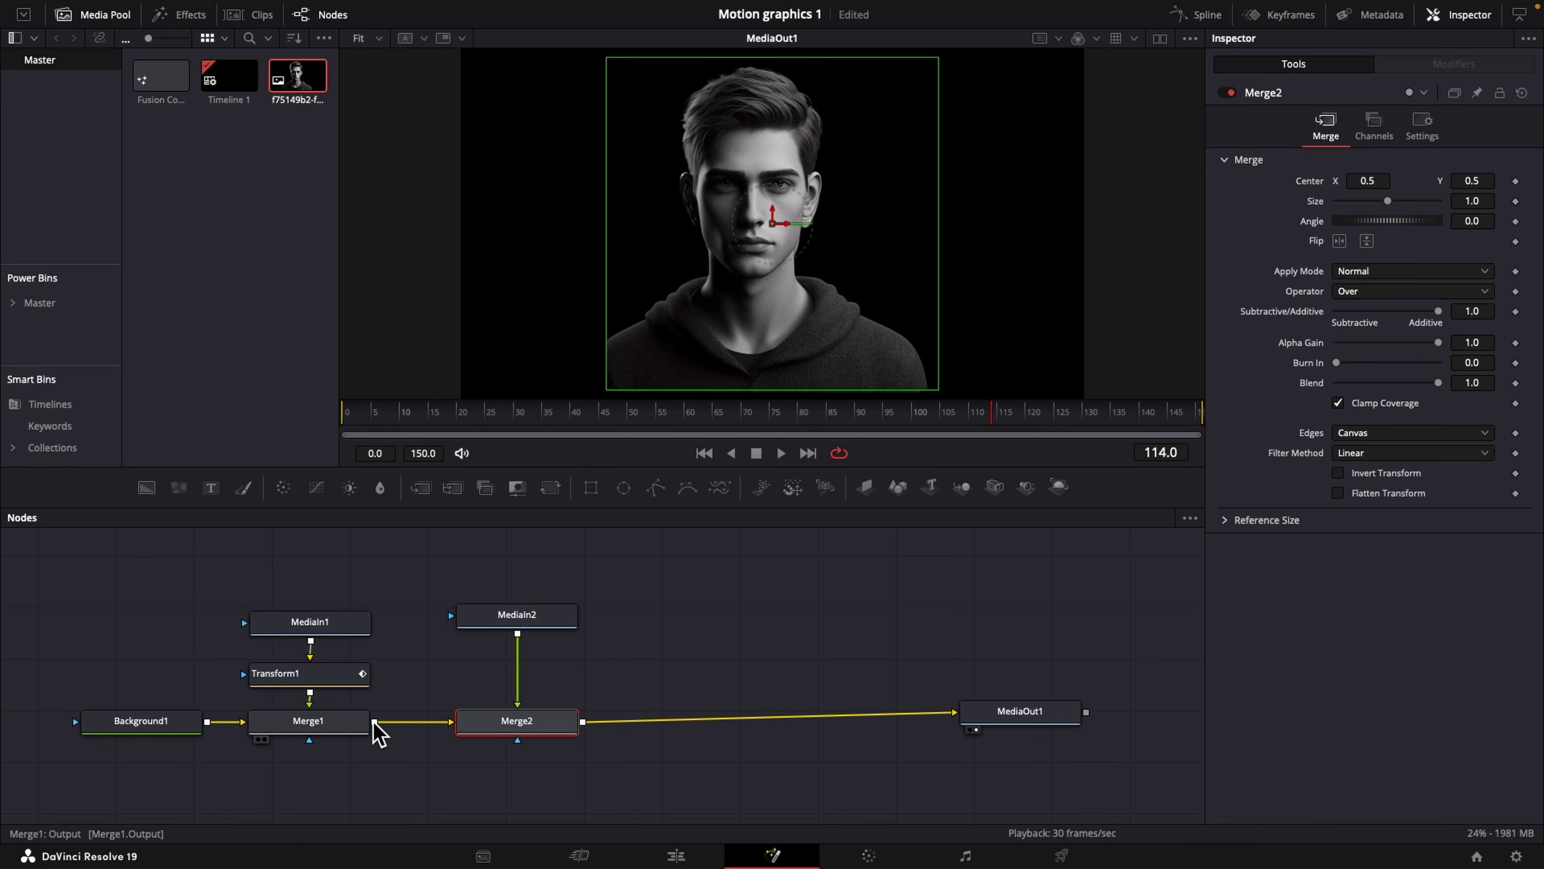
{"action": "left_click", "coordinate": [521, 620]}
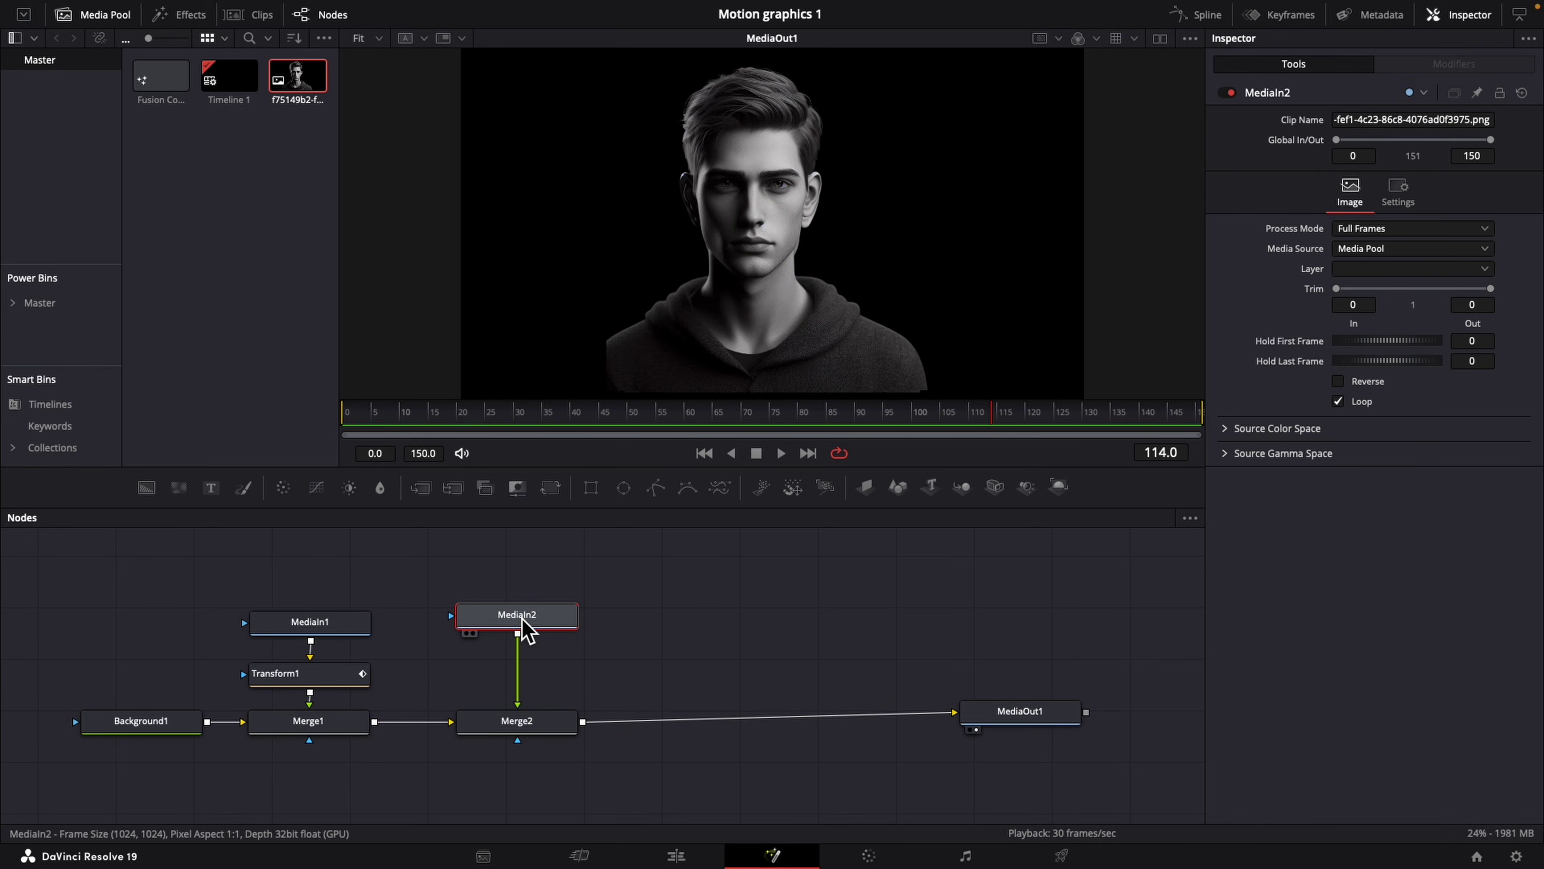
{"action": "left_click", "coordinate": [550, 487]}
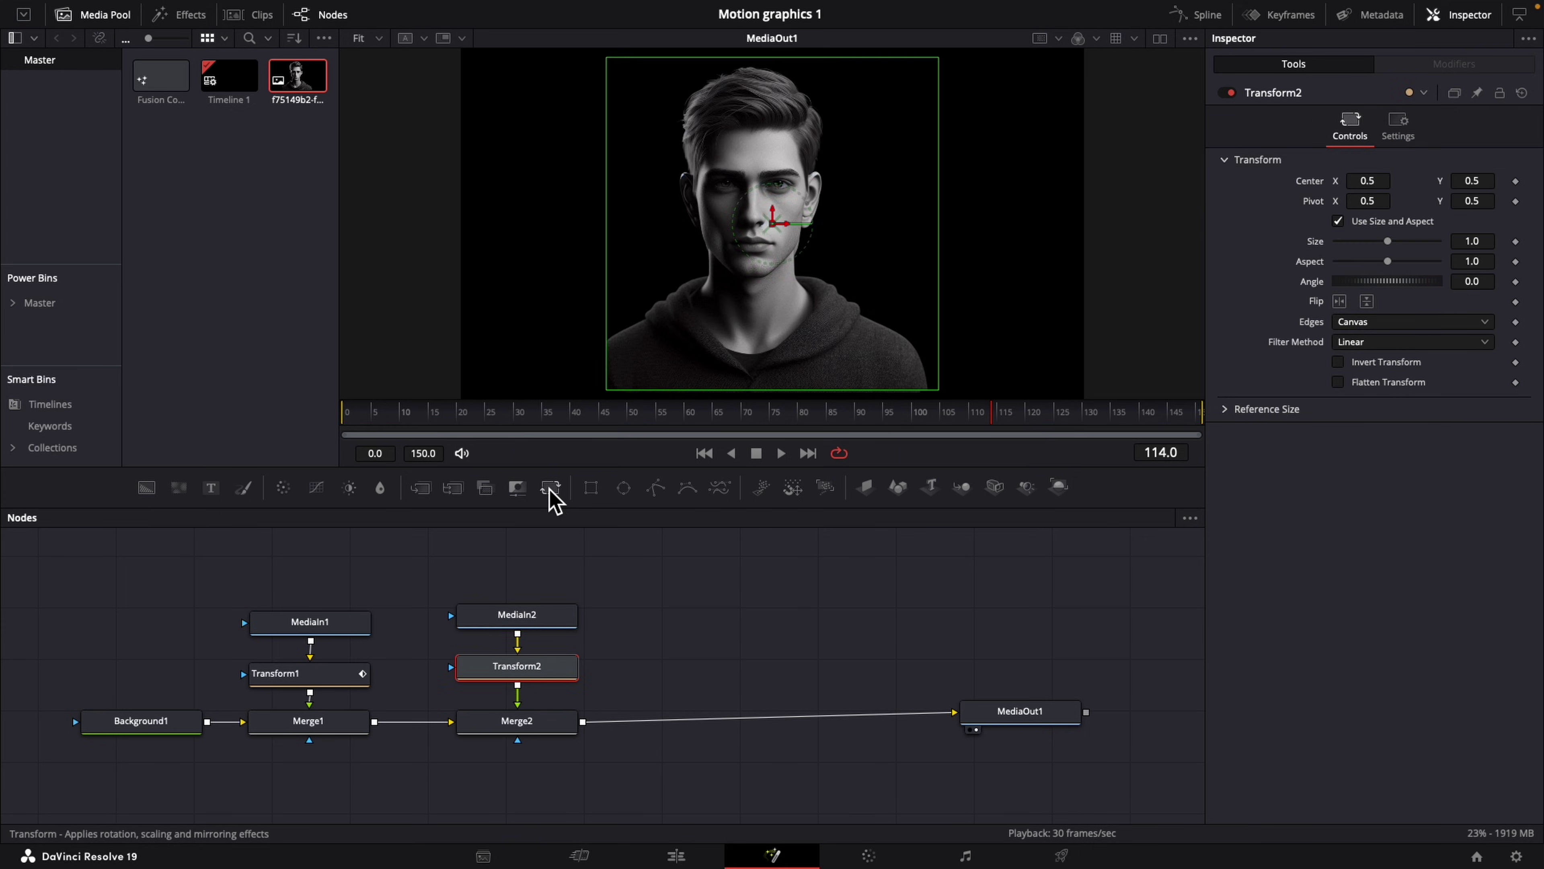
Copy Transform1 and paste its settings onto Transform2
{"action": "left_click", "coordinate": [311, 682]}
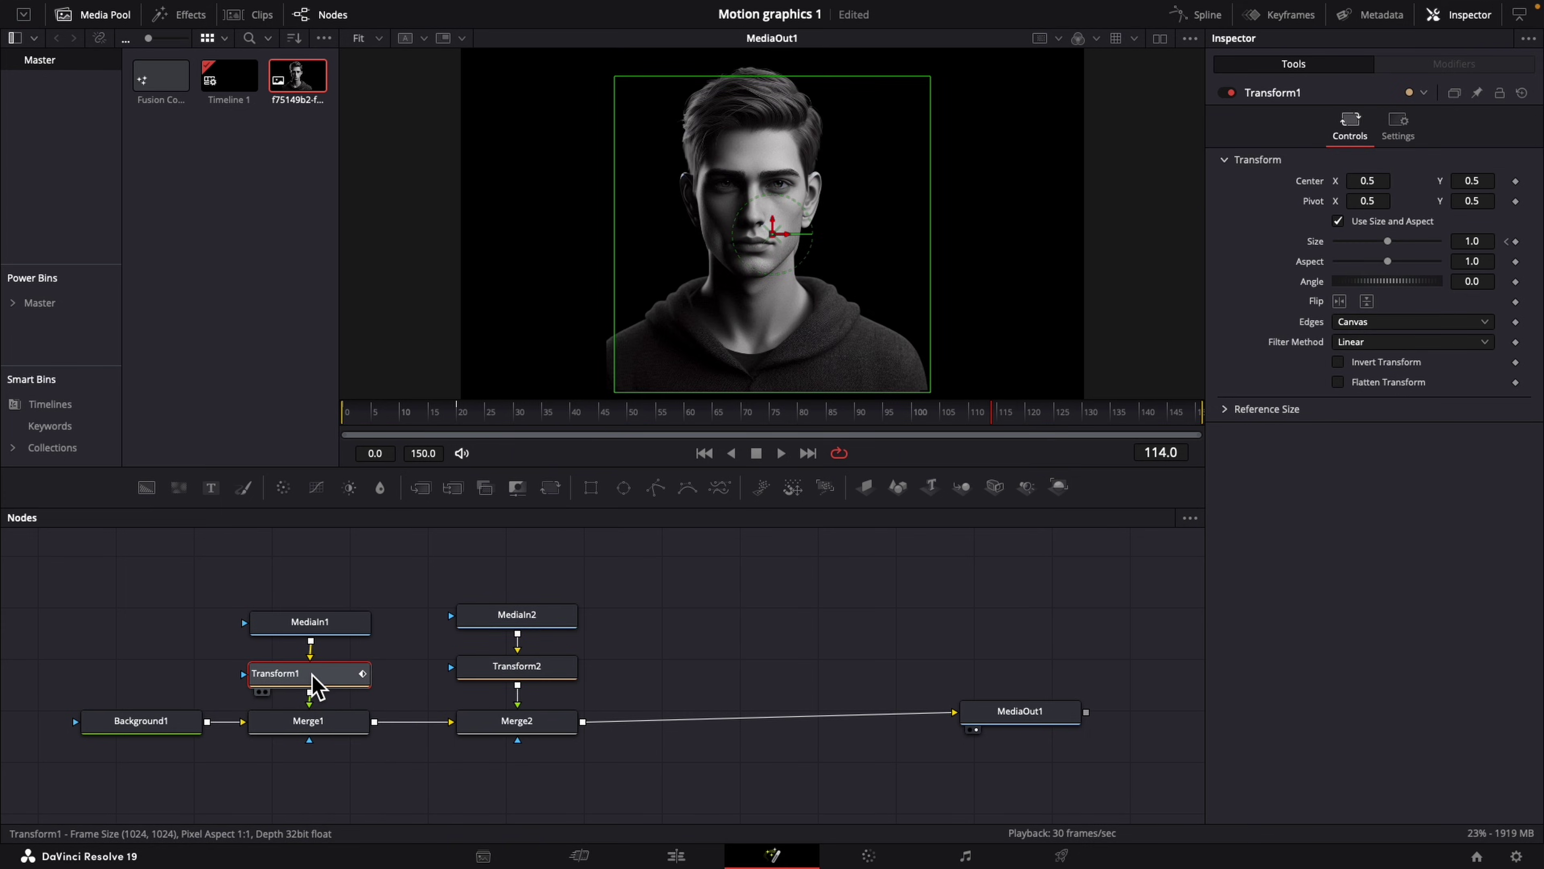
{"action": "right_click", "coordinate": [311, 681]}
{"action": "left_click", "coordinate": [356, 242]}
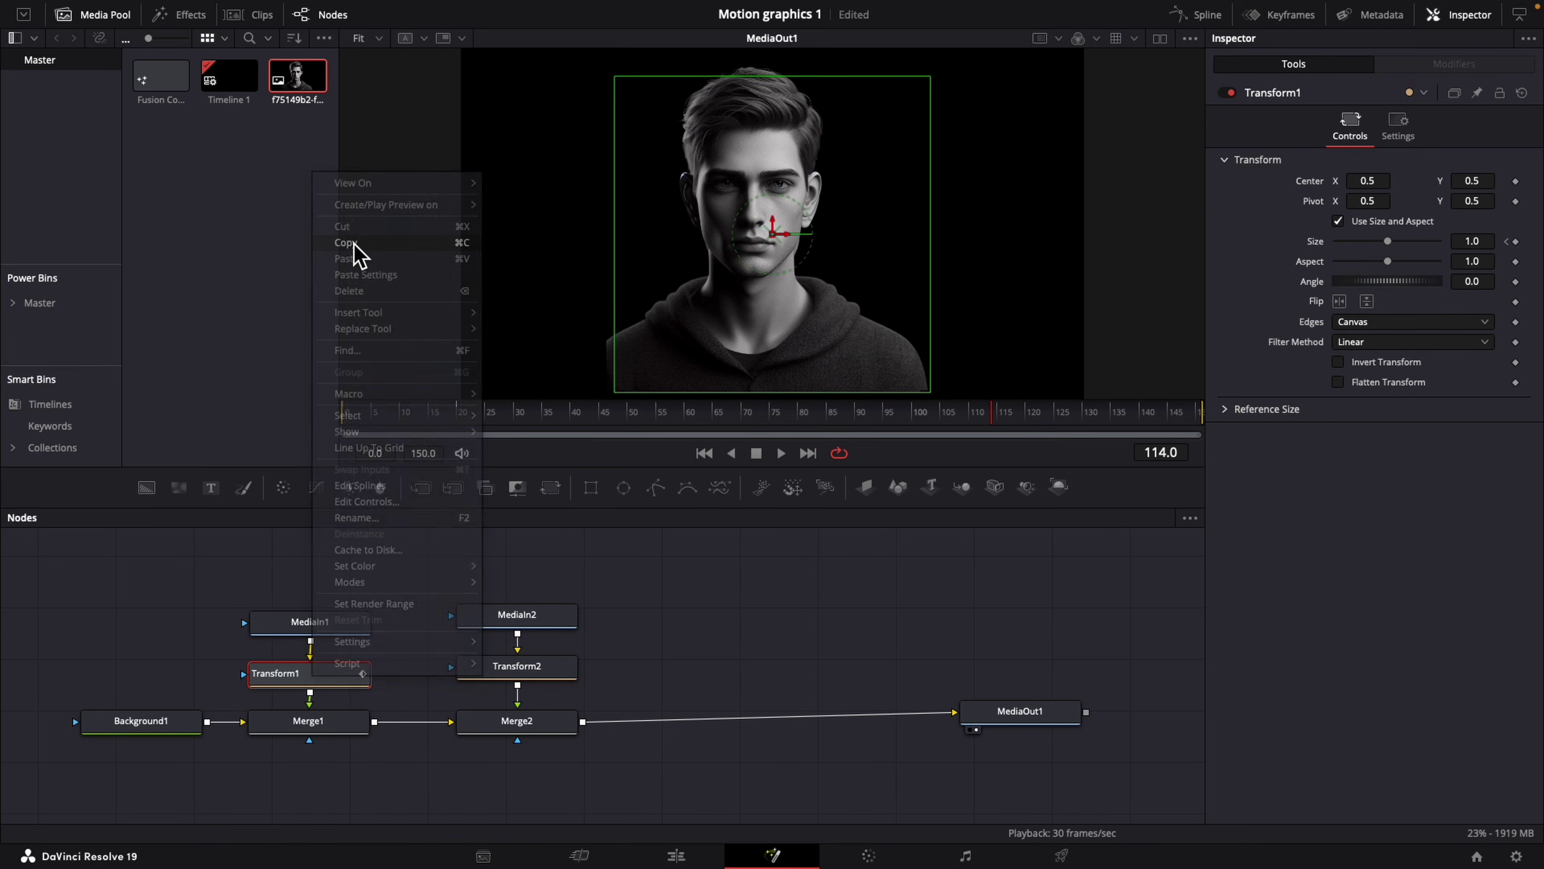
{"action": "left_click", "coordinate": [486, 681]}
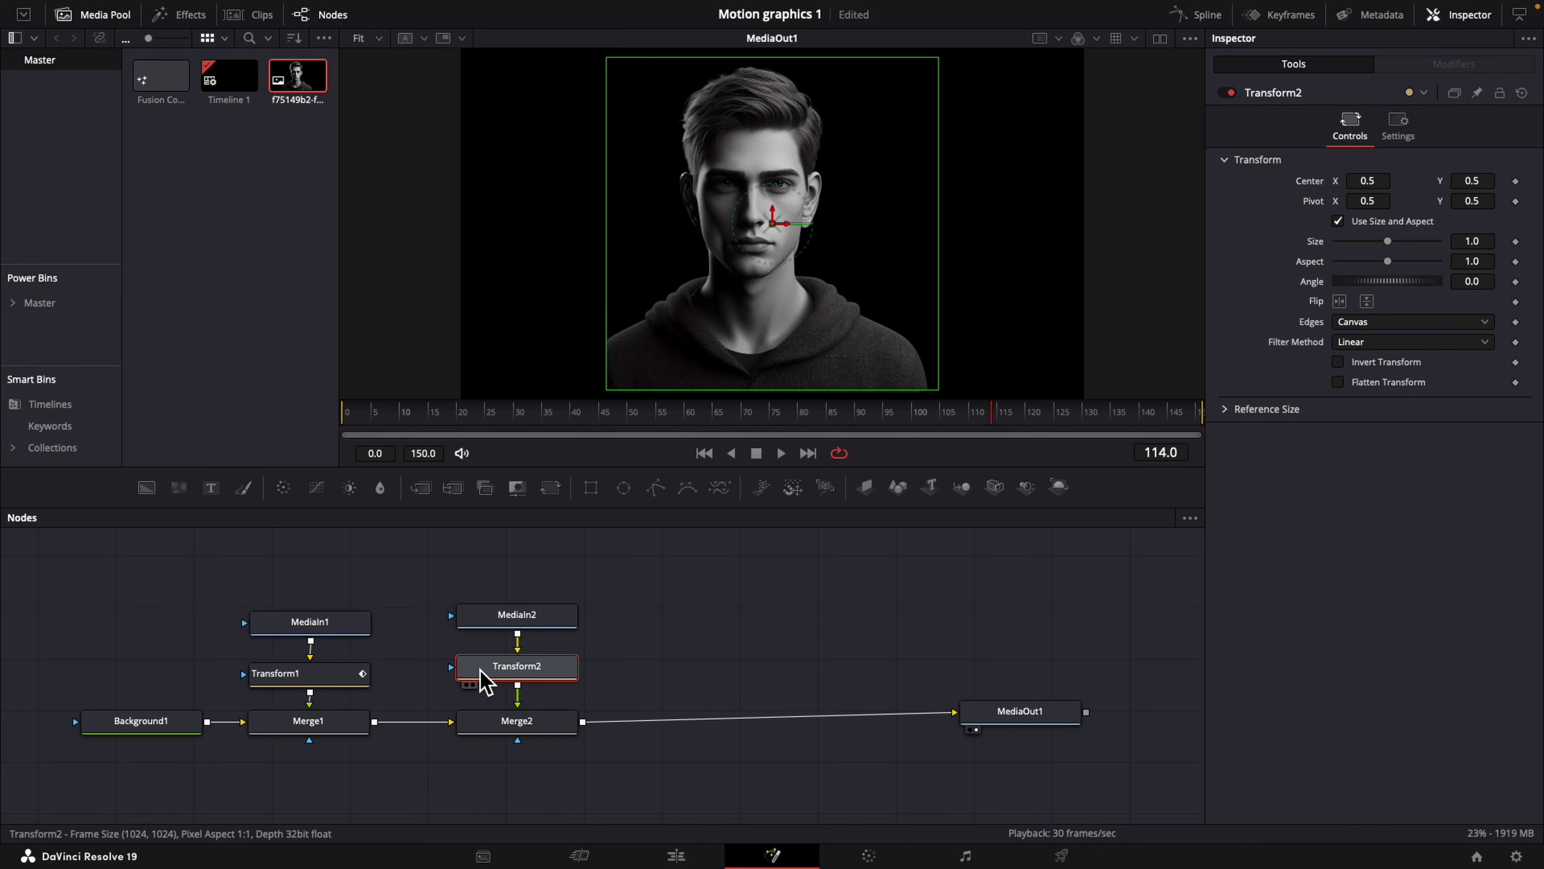
{"action": "right_click", "coordinate": [486, 681]}
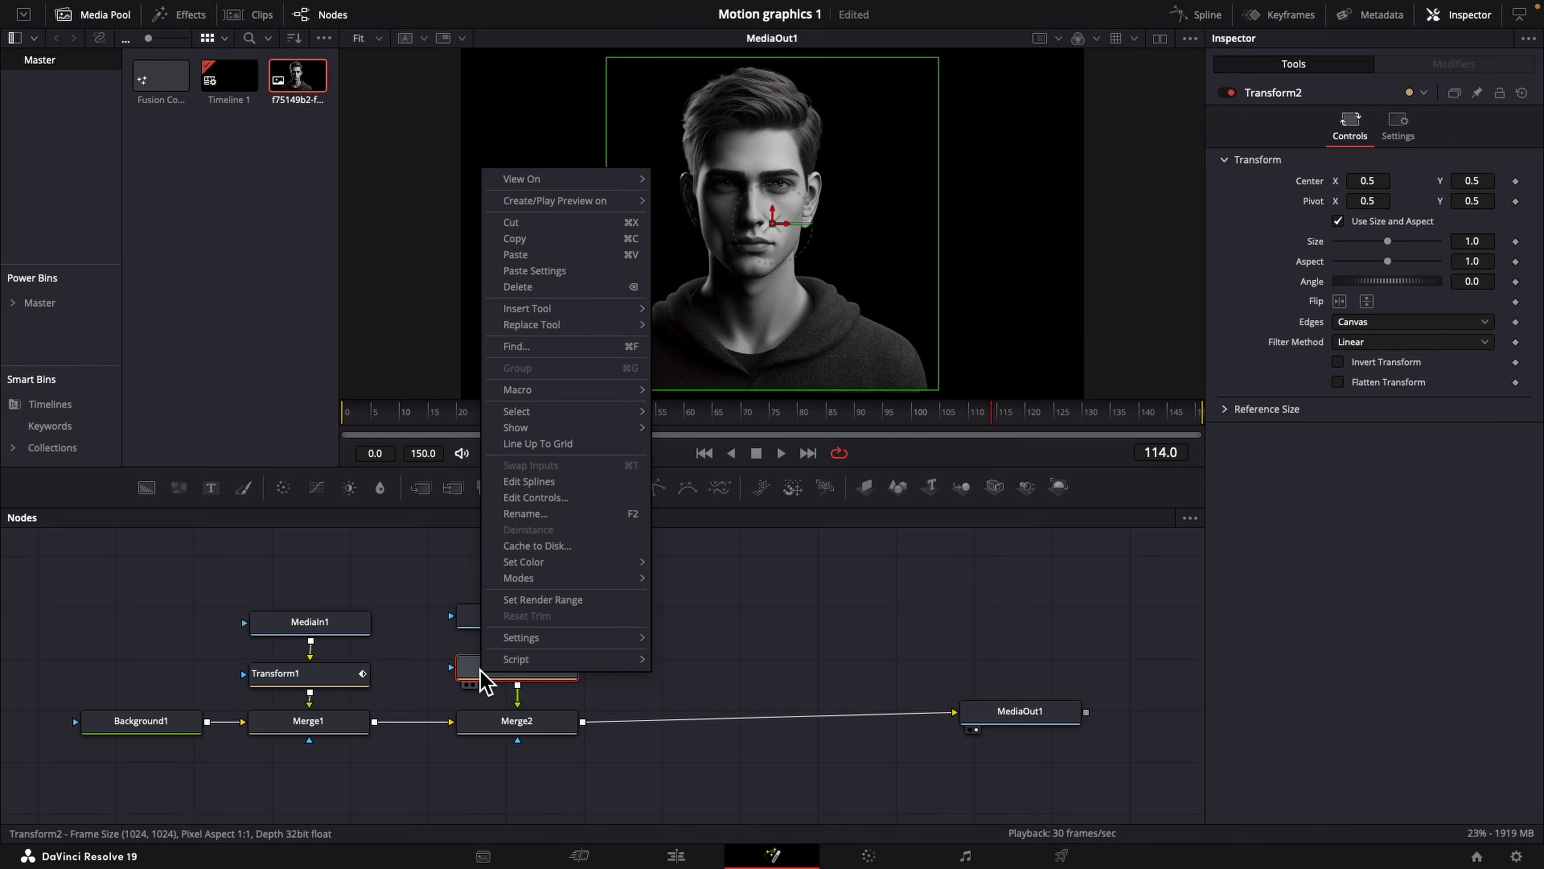
{"action": "left_click", "coordinate": [540, 286]}
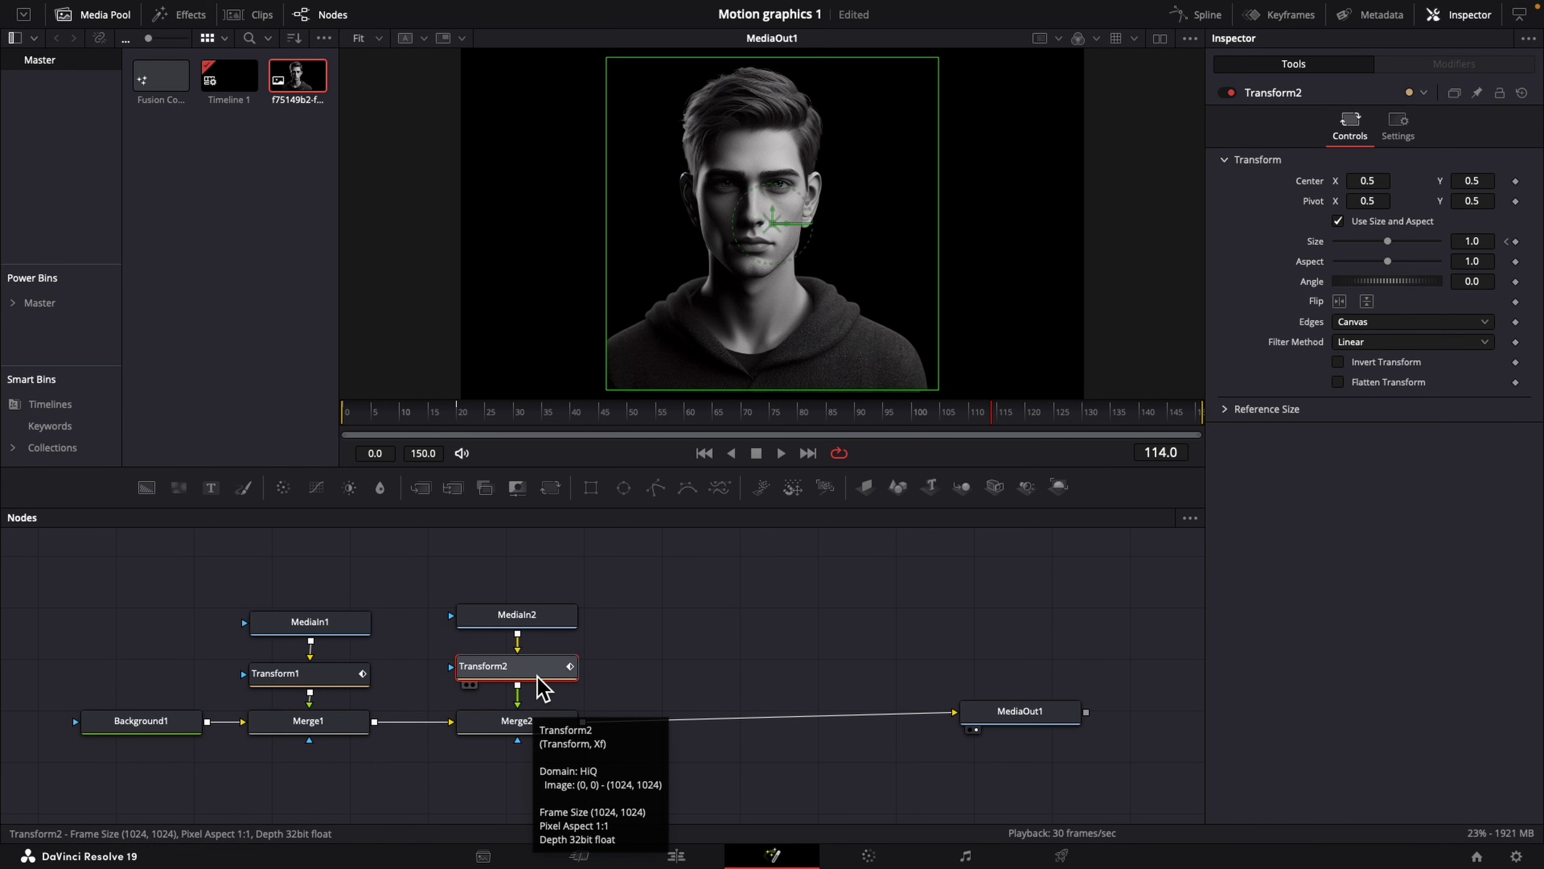
Copy Merge1 and paste its settings onto Merge2
{"action": "left_click", "coordinate": [316, 727]}
{"action": "right_click", "coordinate": [320, 730]}
{"action": "left_click", "coordinate": [407, 304]}
{"action": "left_click", "coordinate": [509, 727]}
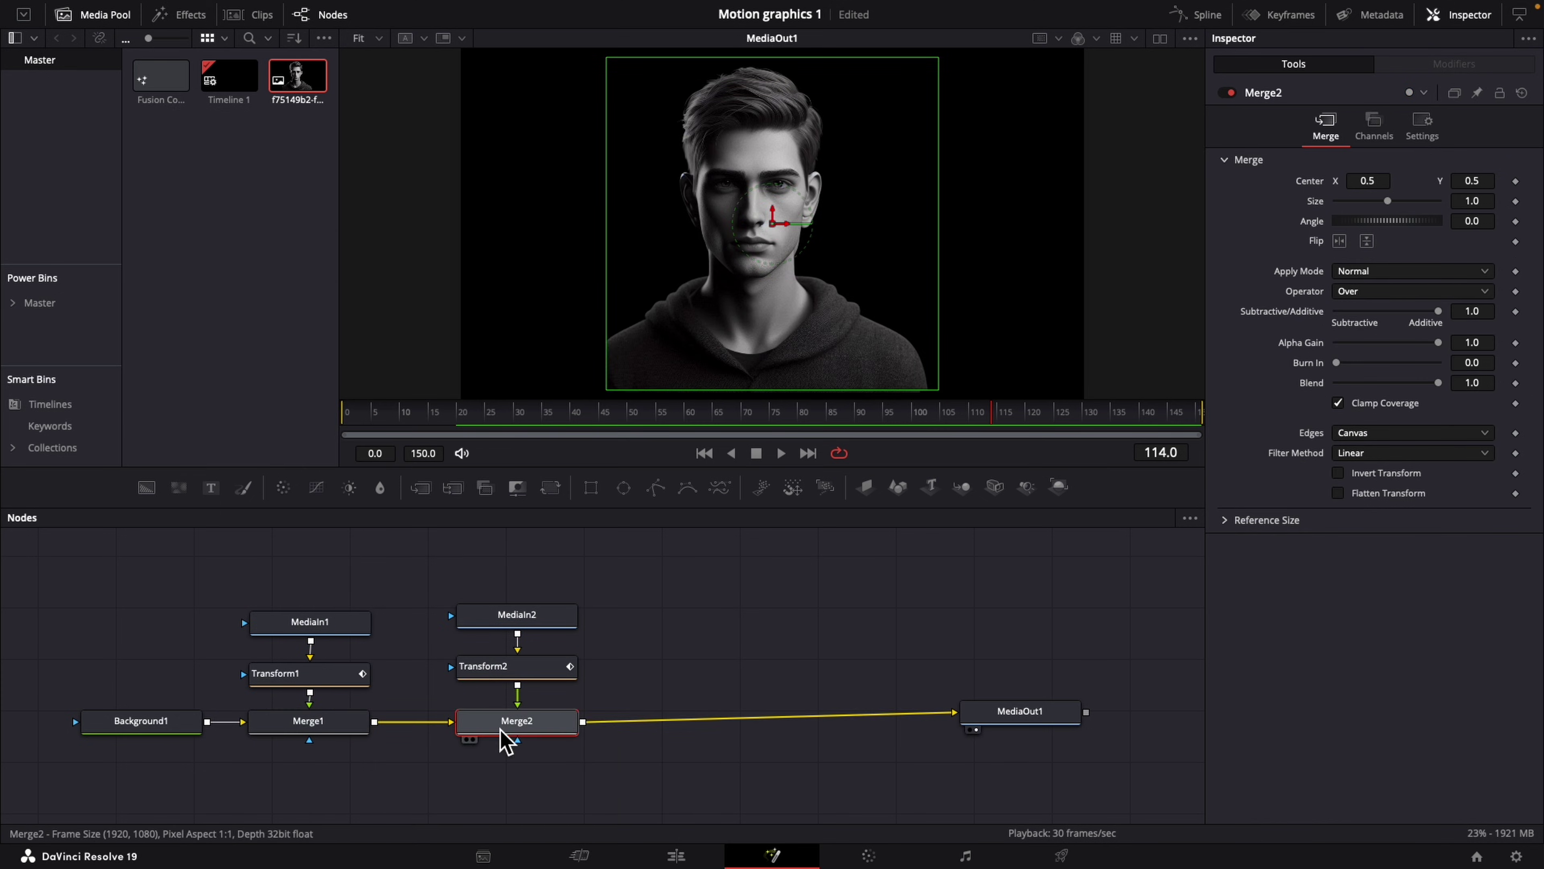
{"action": "right_click", "coordinate": [509, 730]}
{"action": "left_click", "coordinate": [565, 337]}
Add a Polygon mask node above MediaIn2 and connect it to that node's mask input
{"action": "left_click", "coordinate": [508, 667]}
{"action": "left_click", "coordinate": [505, 615]}
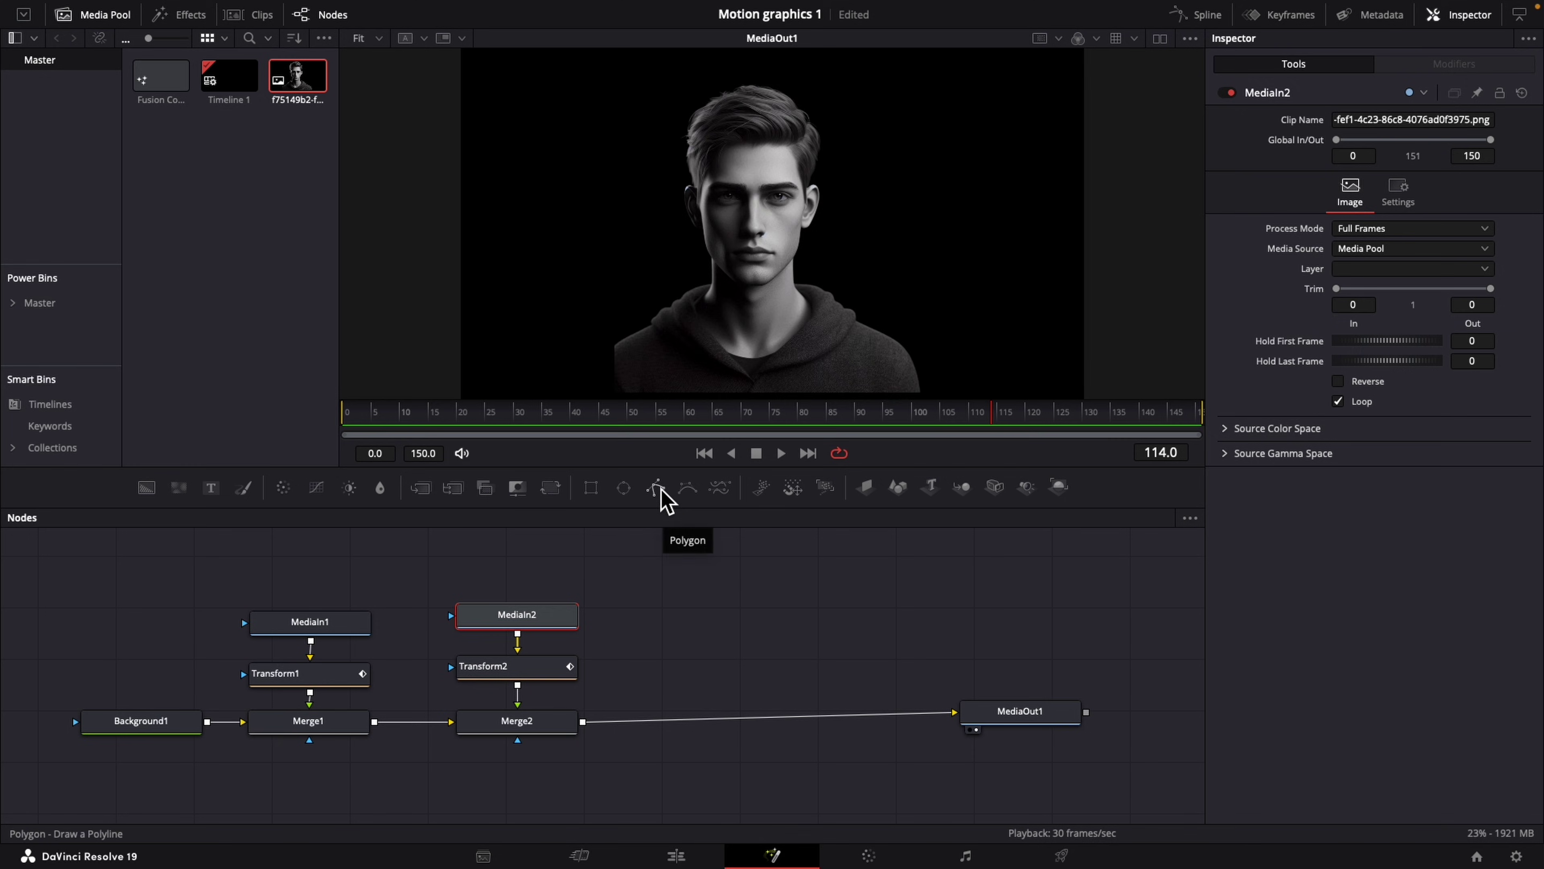
{"action": "left_click_drag", "start_coordinate": [665, 494], "coordinate": [516, 567]}
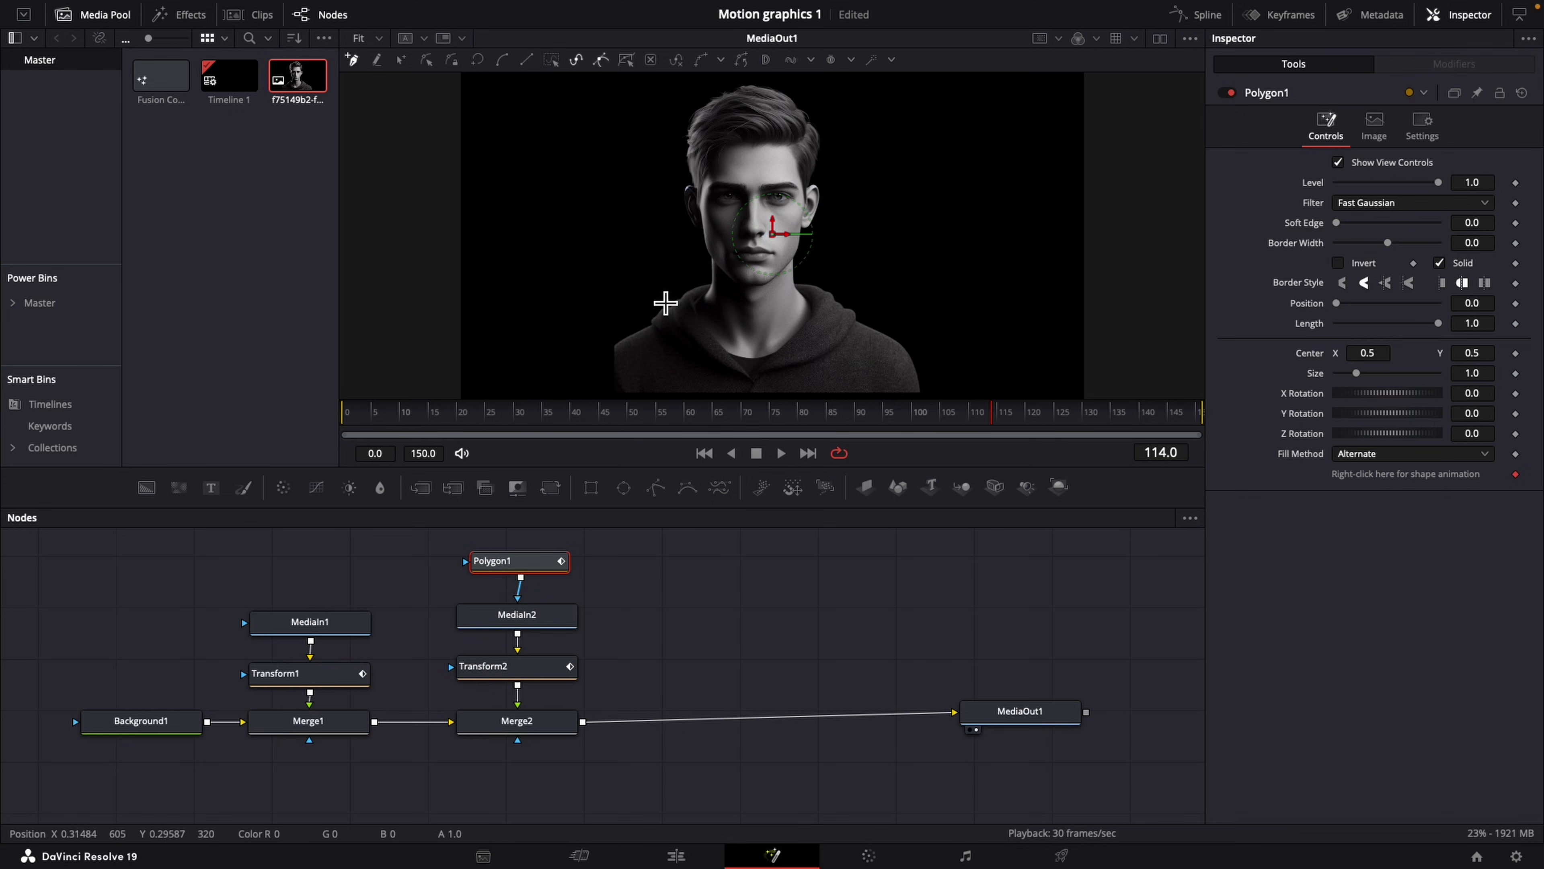
Draw a closed four-point mask around the portrait's head, with its lower edge across the neck
{"action": "left_click", "coordinate": [659, 285]}
{"action": "left_click", "coordinate": [867, 278]}
{"action": "left_click", "coordinate": [855, 77]}
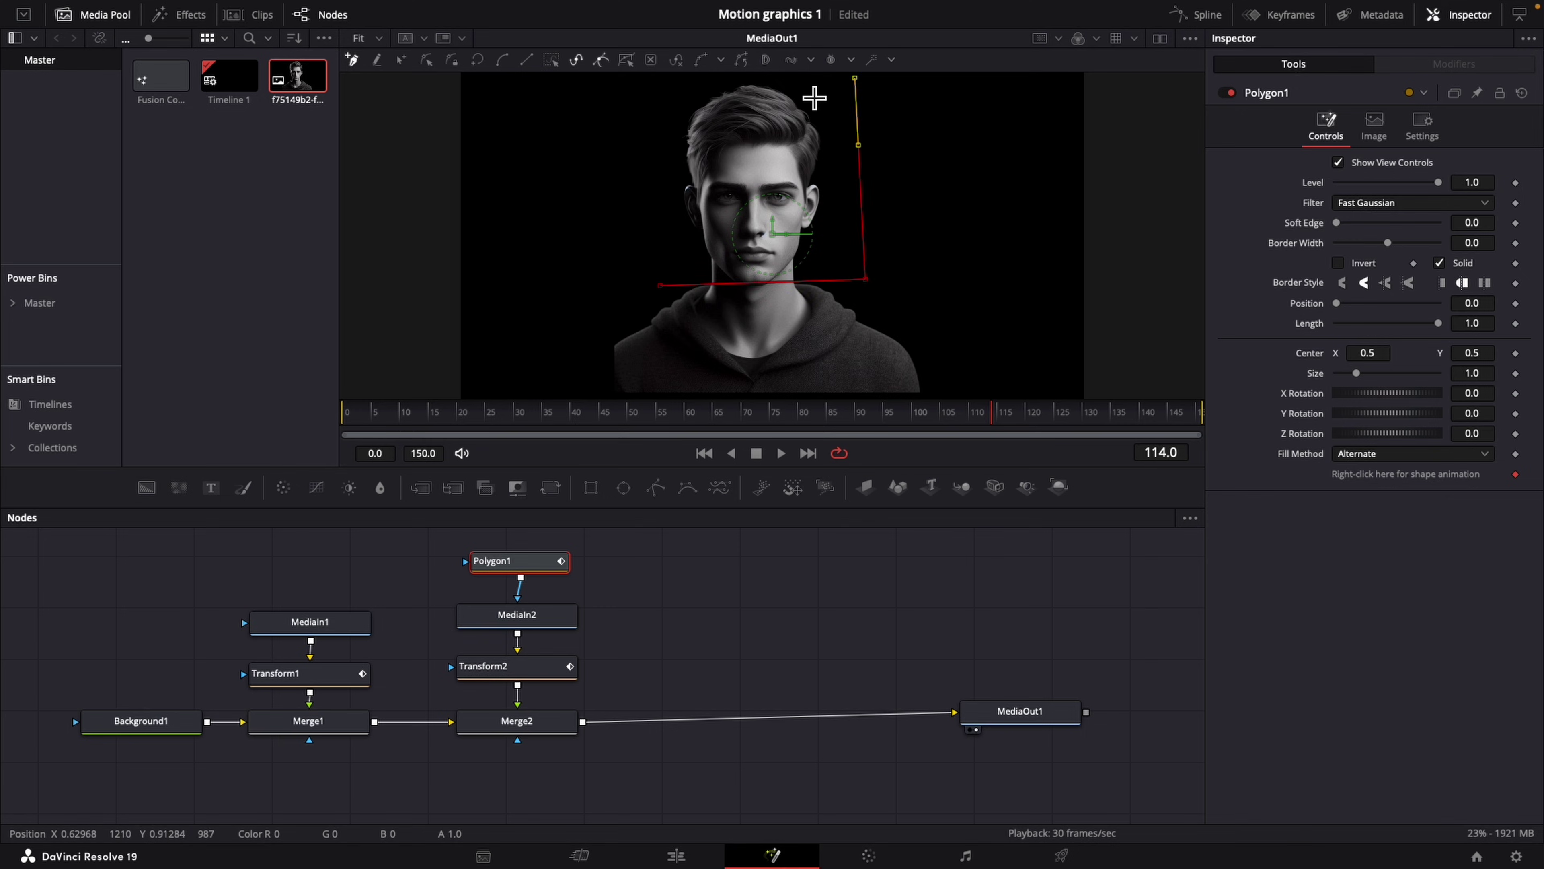
{"action": "left_click", "coordinate": [653, 84]}
{"action": "left_click", "coordinate": [661, 288]}
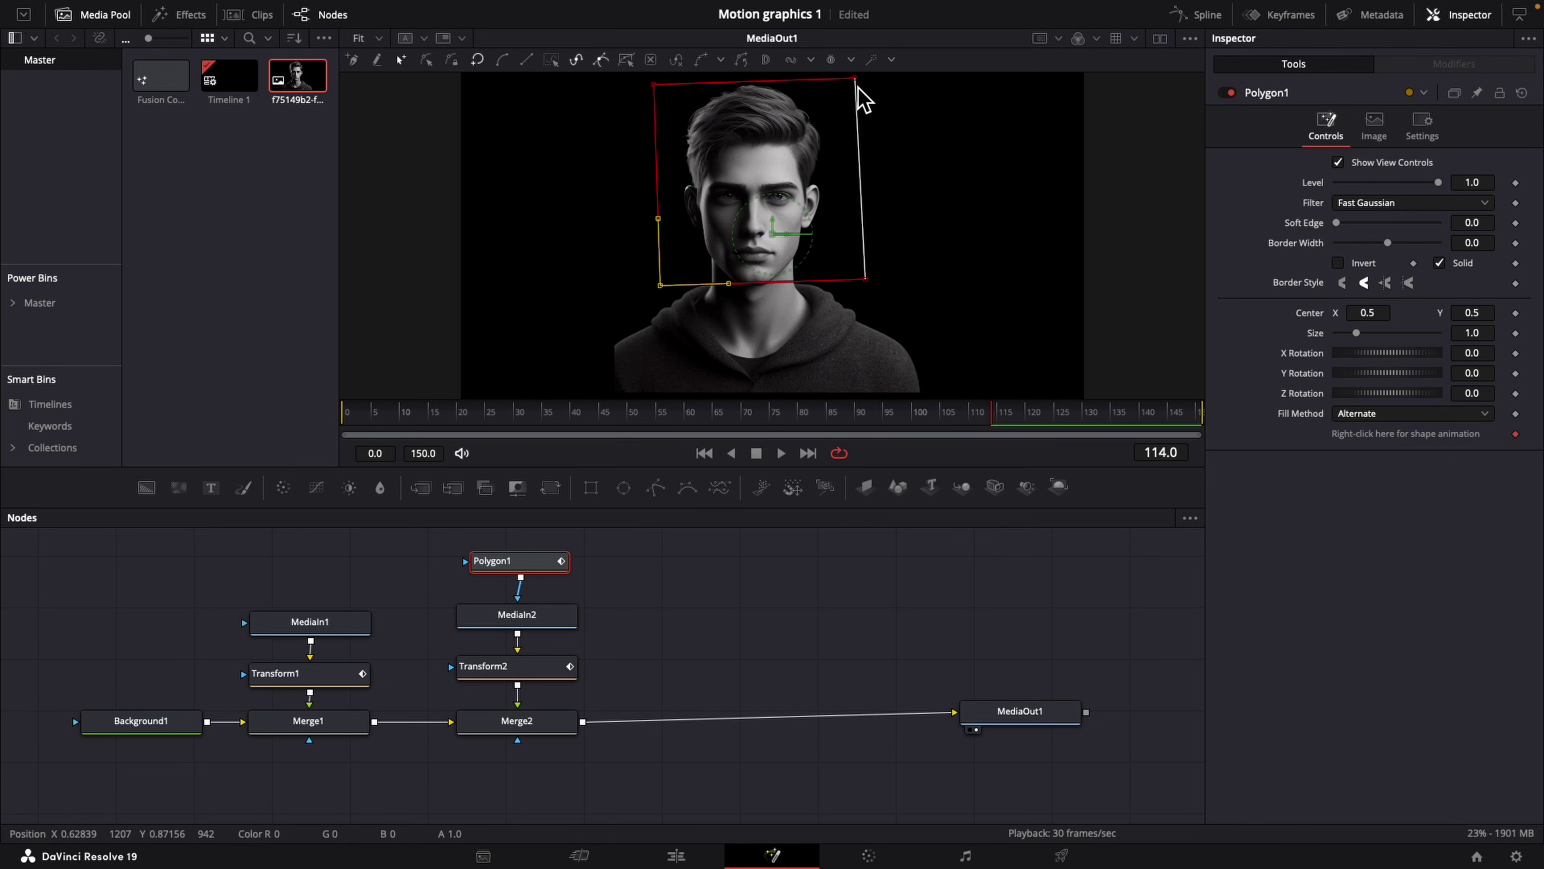
Adjust the four corner points of the head mask, squaring up its outline and lowering its bottom edge slightly on the neck
{"action": "left_click", "coordinate": [659, 83]}
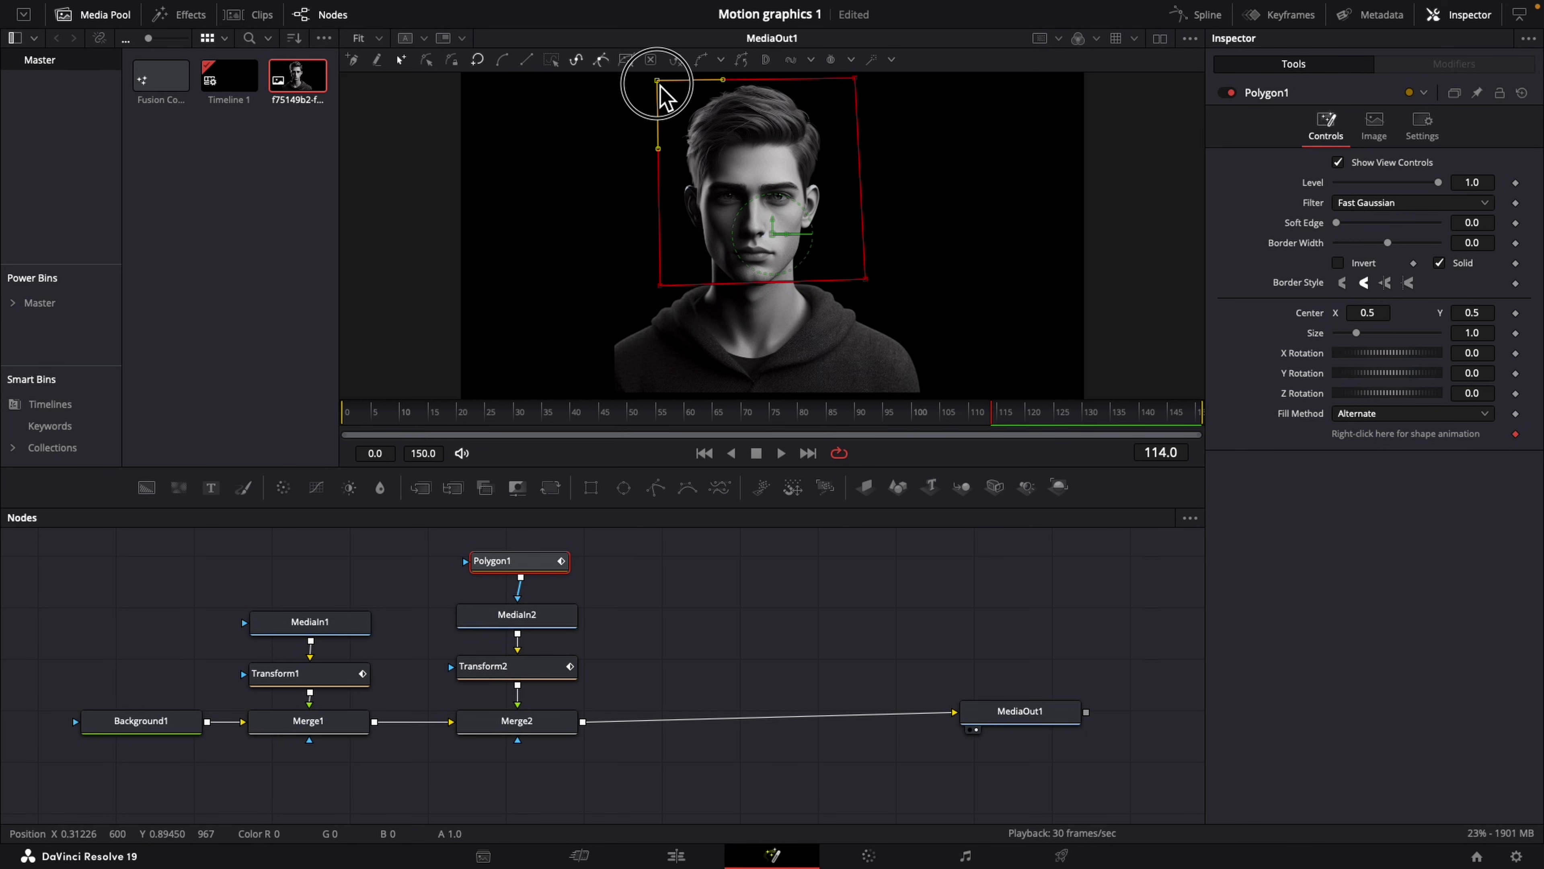
{"action": "left_click", "coordinate": [868, 285]}
{"action": "left_click", "coordinate": [866, 286]}
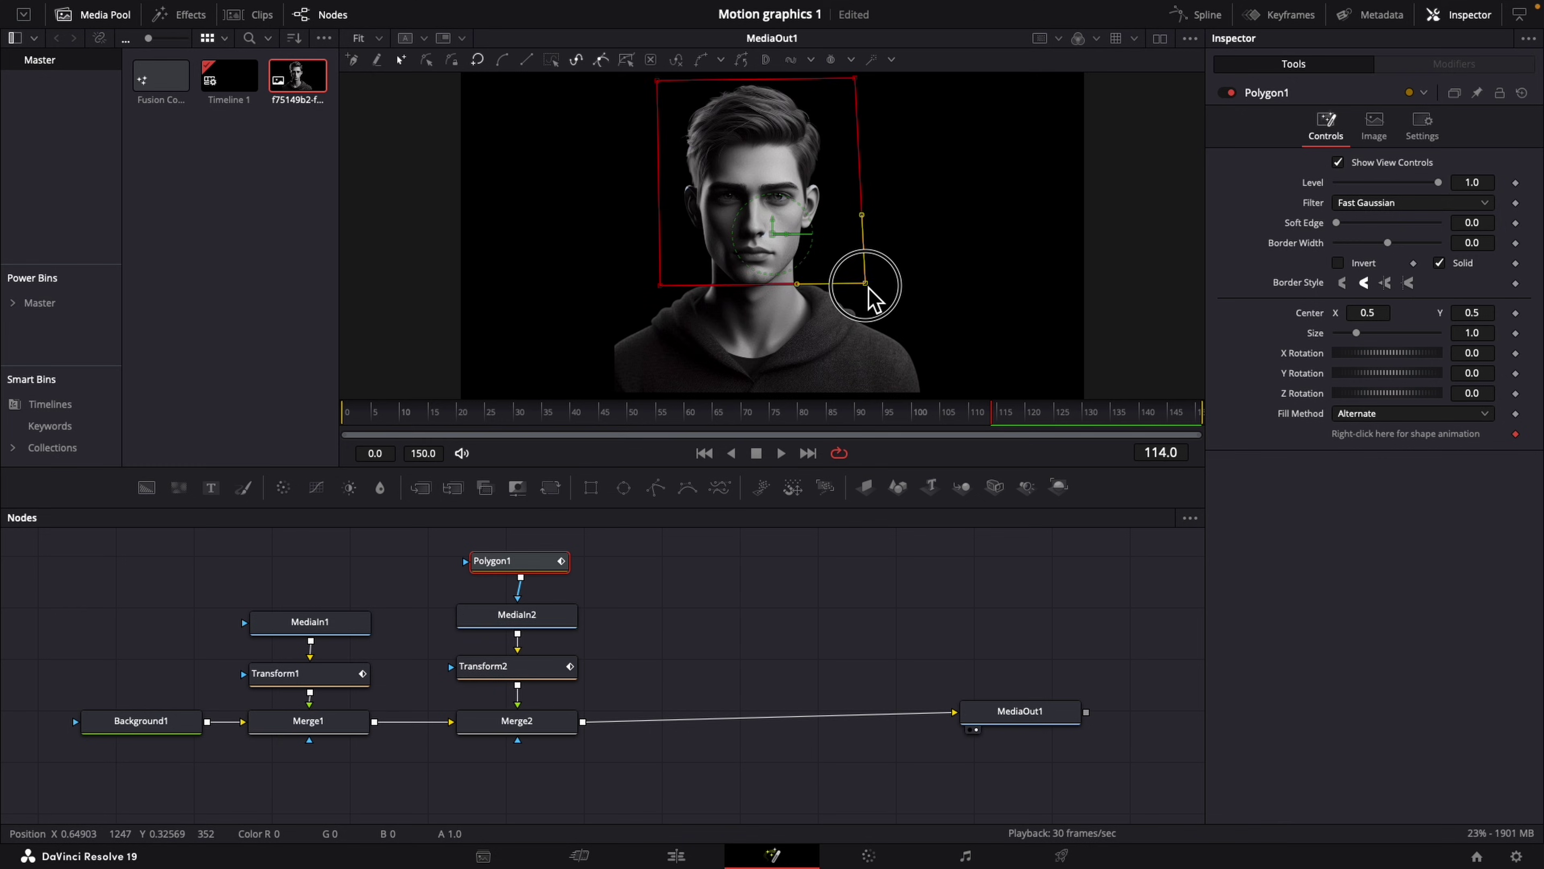
{"action": "left_click_drag", "start_coordinate": [660, 285], "coordinate": [657, 293]}
{"action": "left_click", "coordinate": [857, 79]}
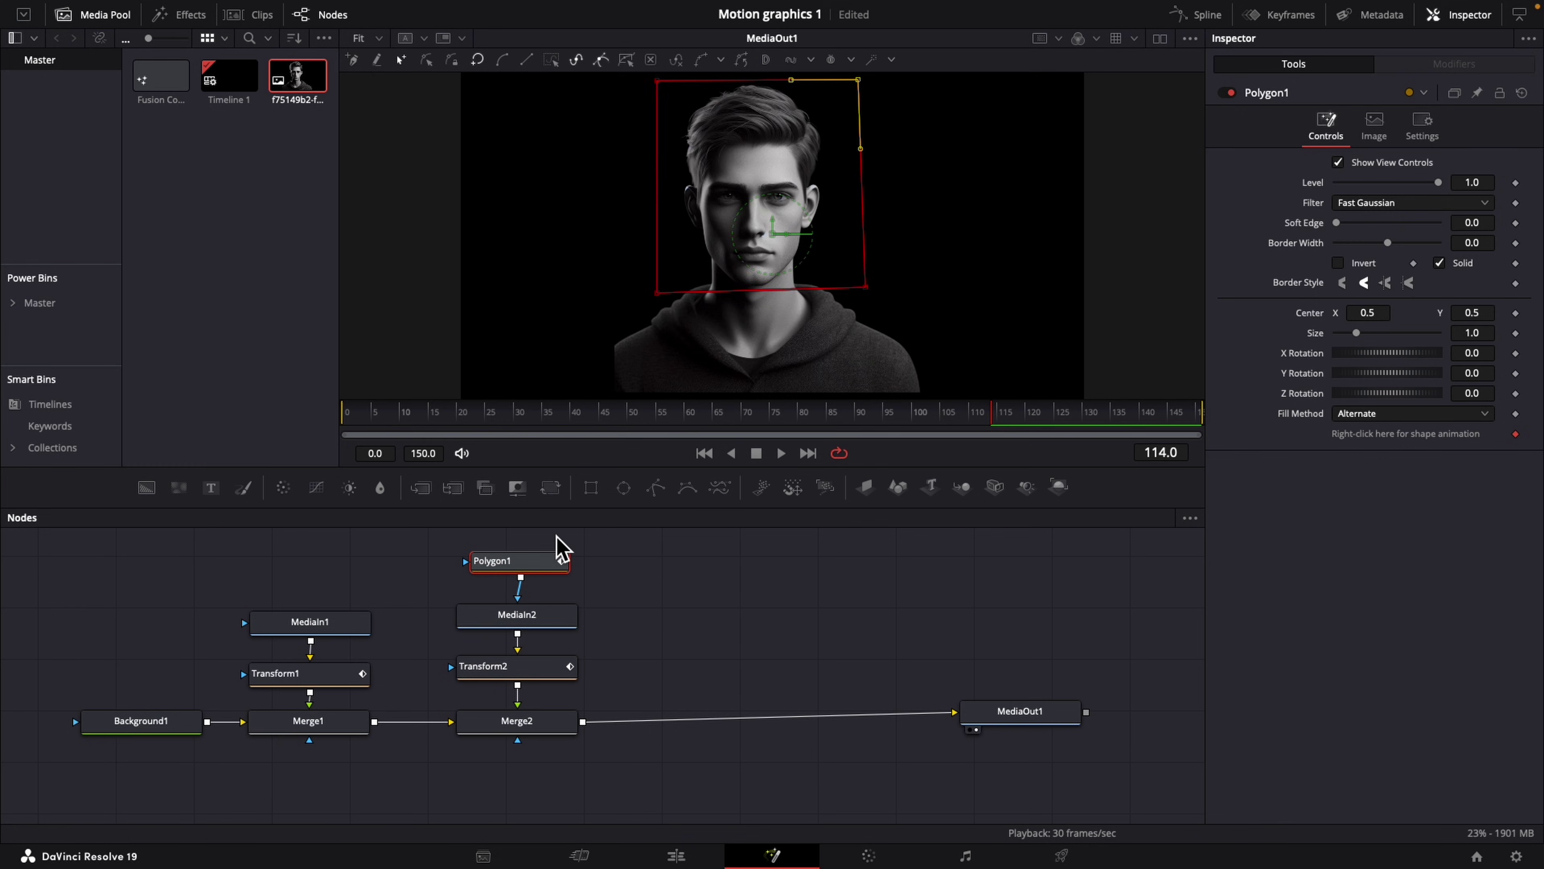
Add a Polygon mask node above MediaIn1 and connect it to that node's mask input
{"action": "left_click", "coordinate": [325, 627]}
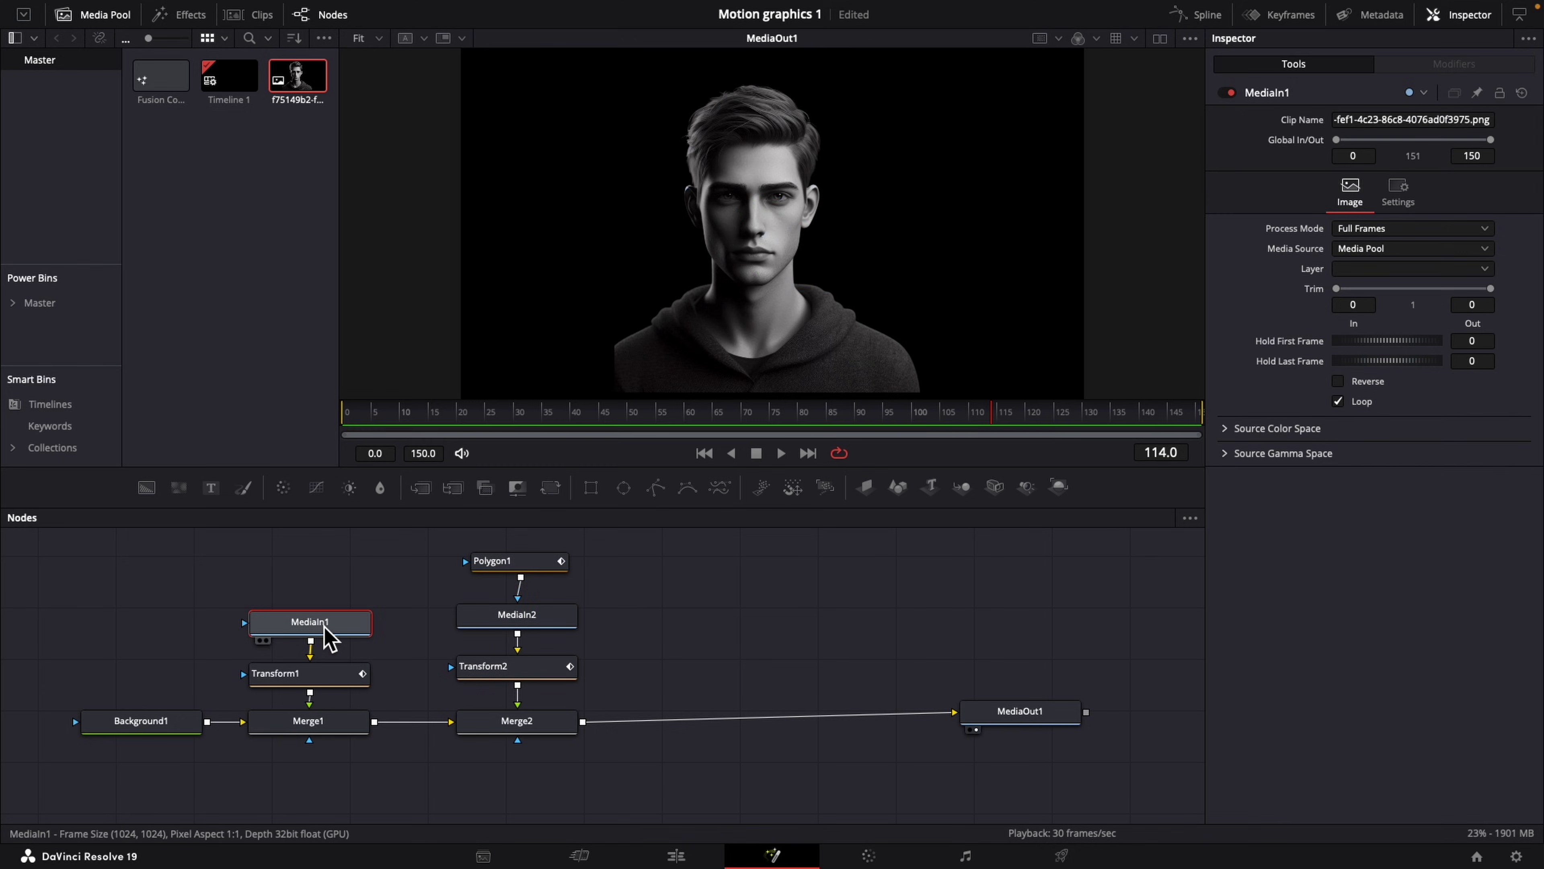
{"action": "left_click", "coordinate": [1229, 93]}
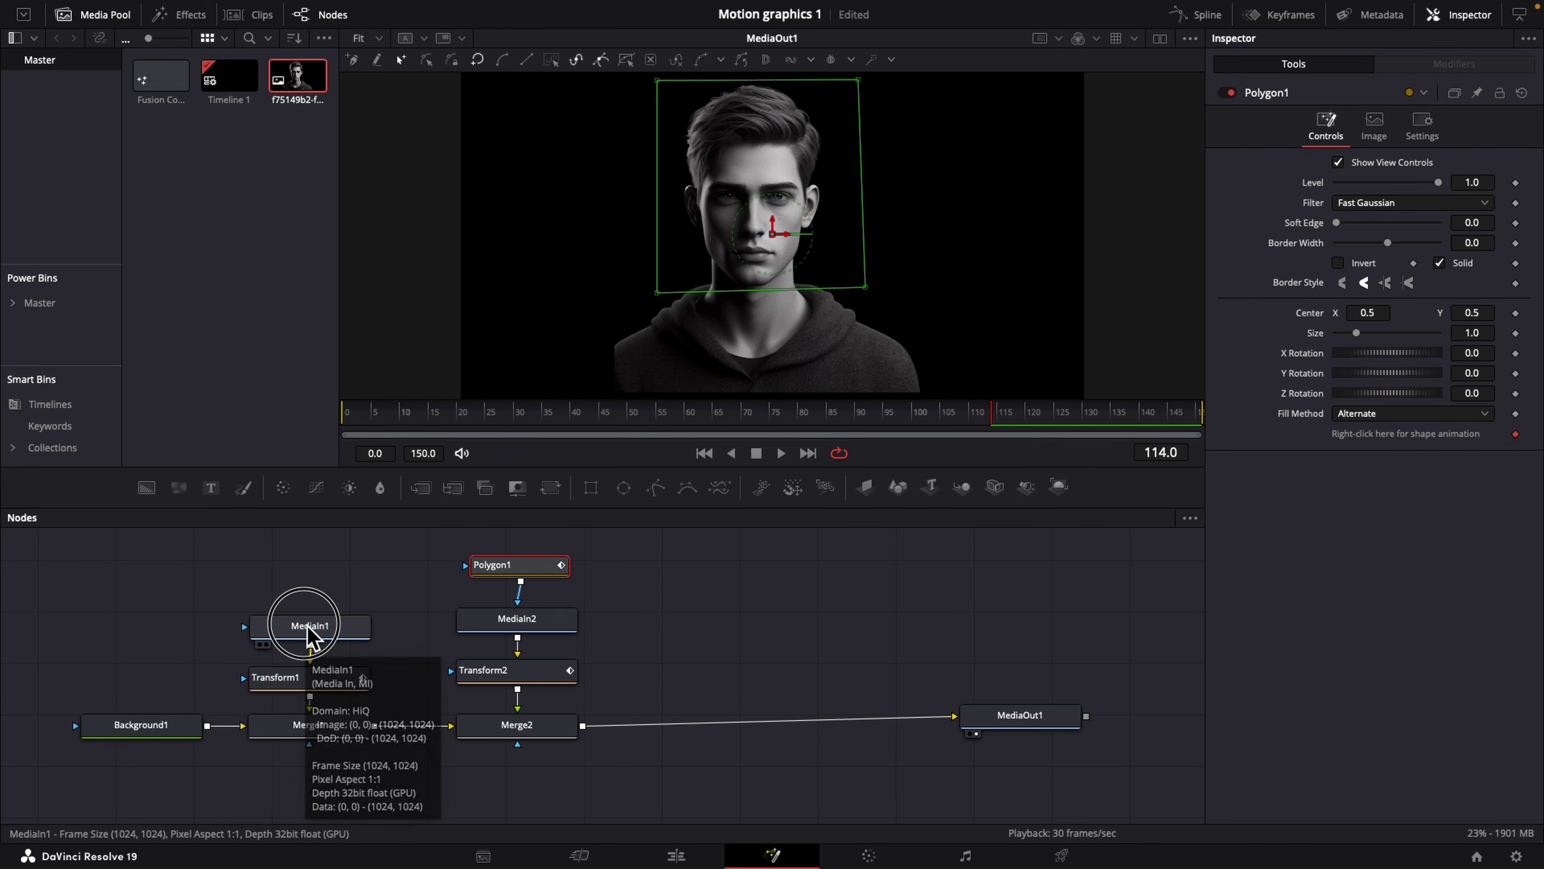
{"action": "left_click", "coordinate": [297, 620]}
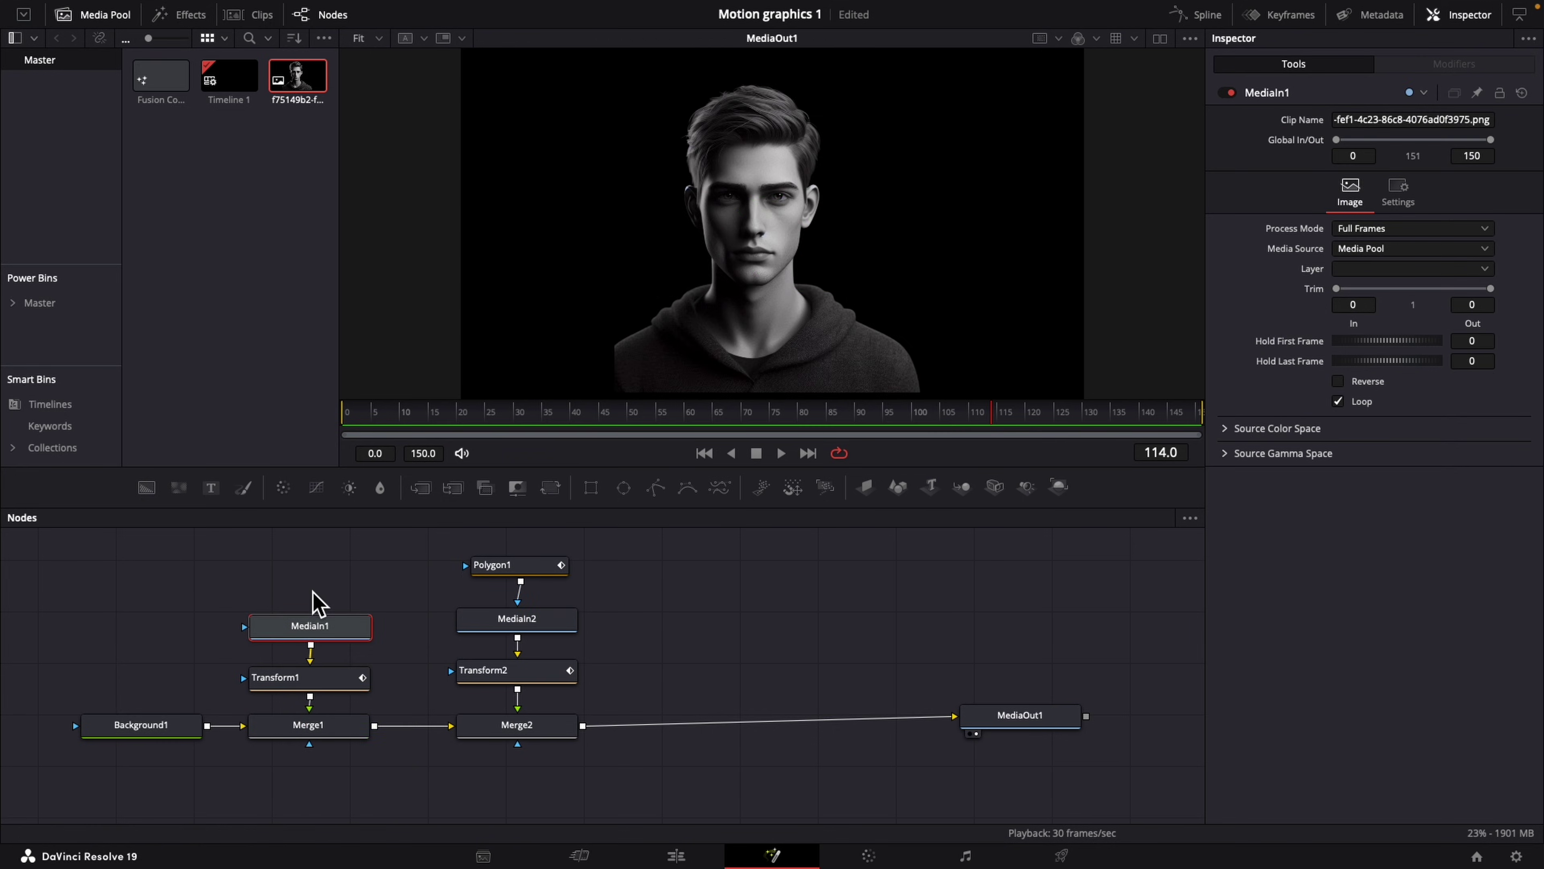
{"action": "left_click_drag", "start_coordinate": [656, 486], "coordinate": [305, 636]}
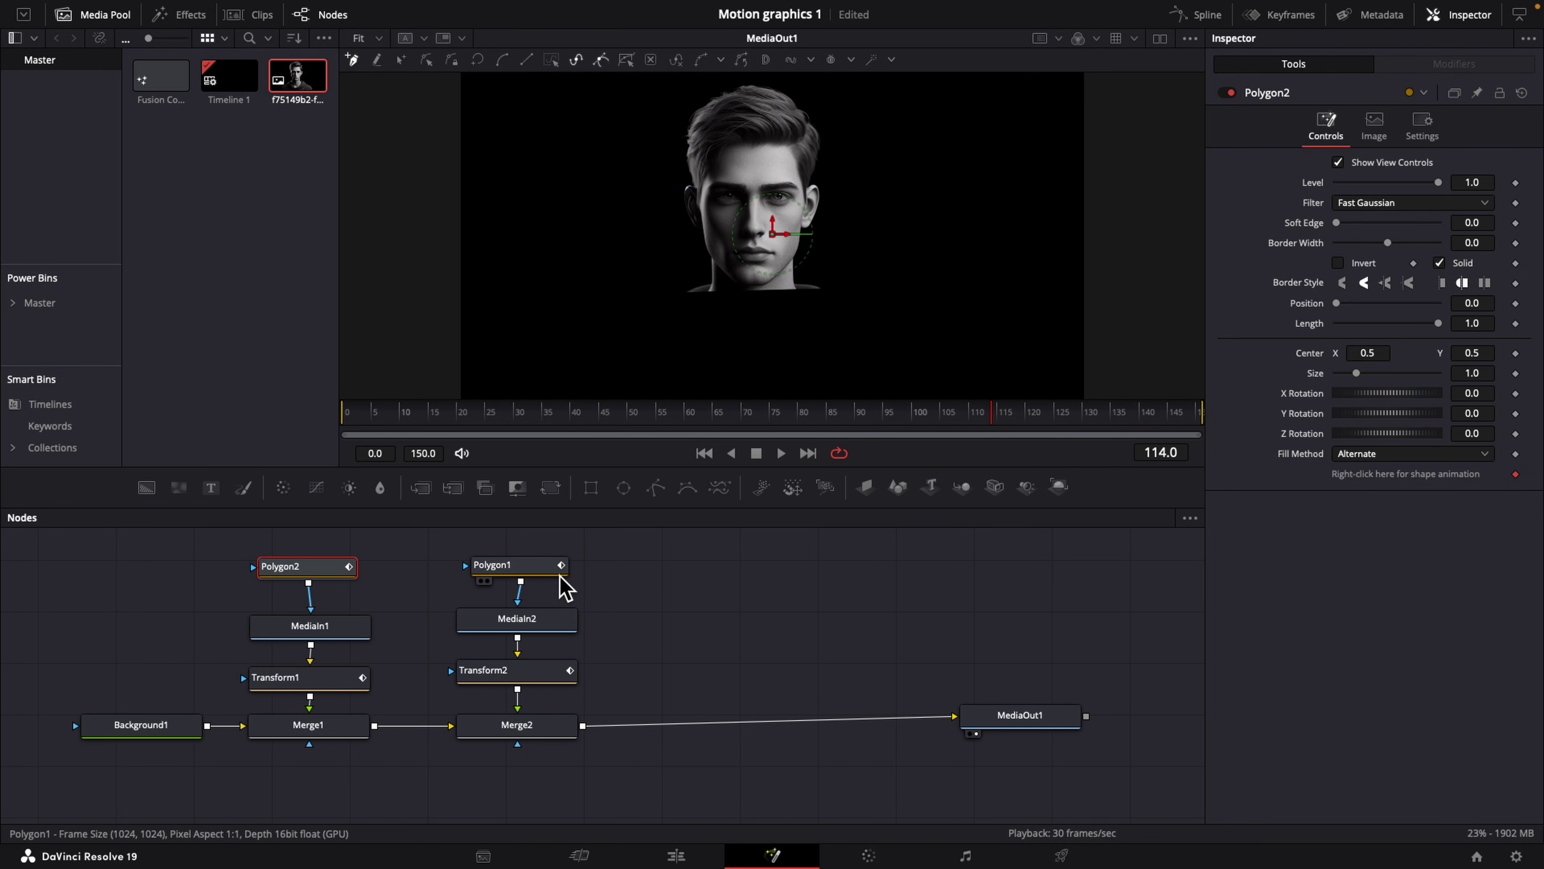
Copy Polygon1, paste its settings onto Polygon2, and invert the Polygon2 mask
{"action": "left_click", "coordinate": [543, 578]}
{"action": "right_click", "coordinate": [543, 578]}
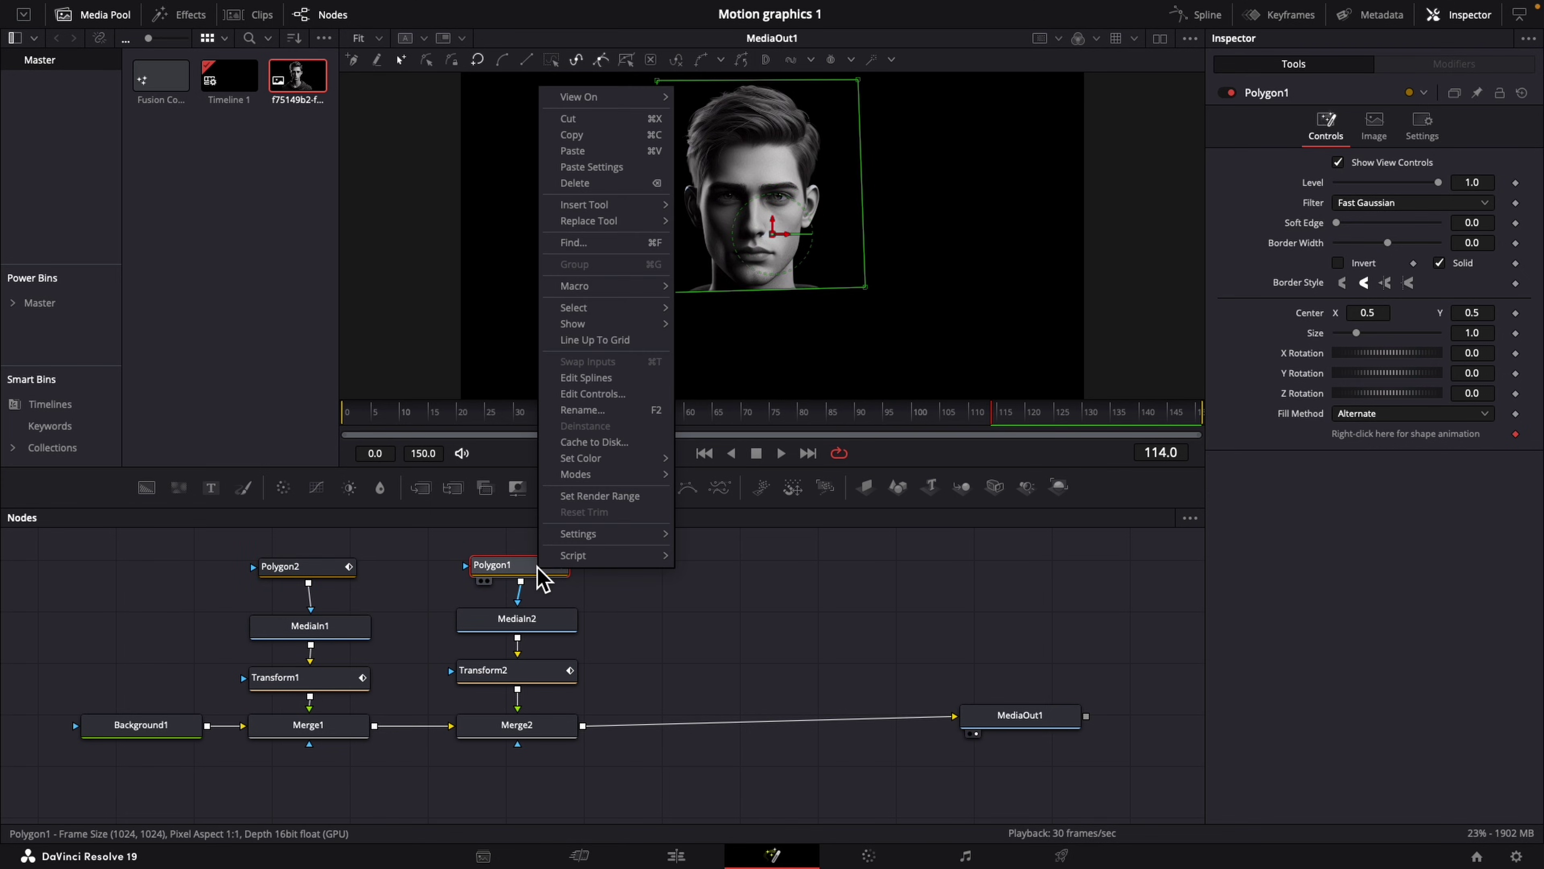
{"action": "left_click", "coordinate": [568, 149]}
{"action": "left_click", "coordinate": [314, 575]}
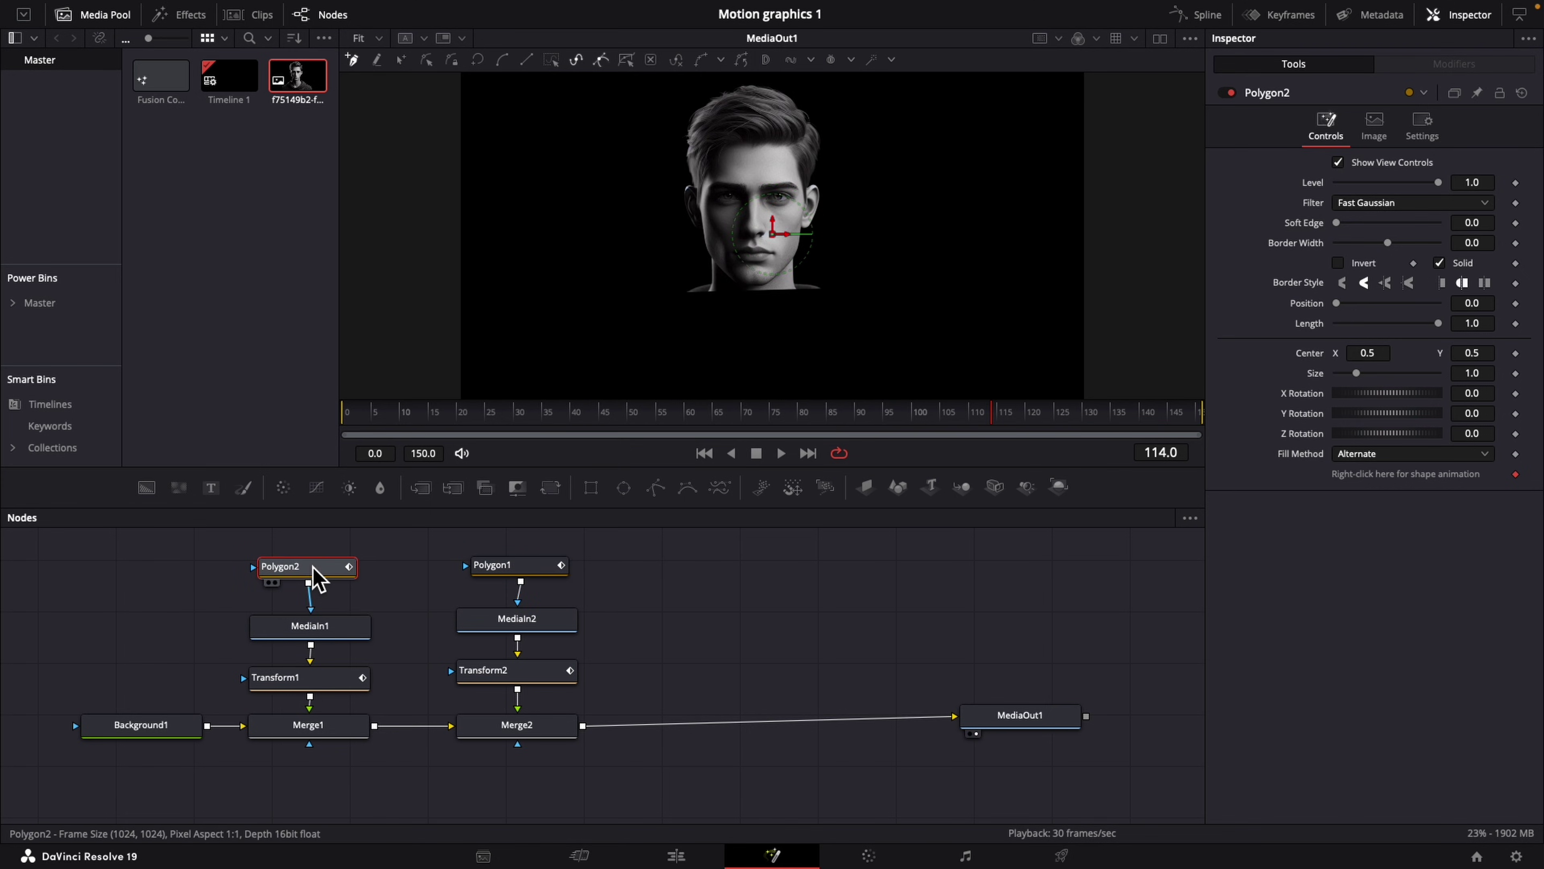
{"action": "right_click", "coordinate": [312, 575]}
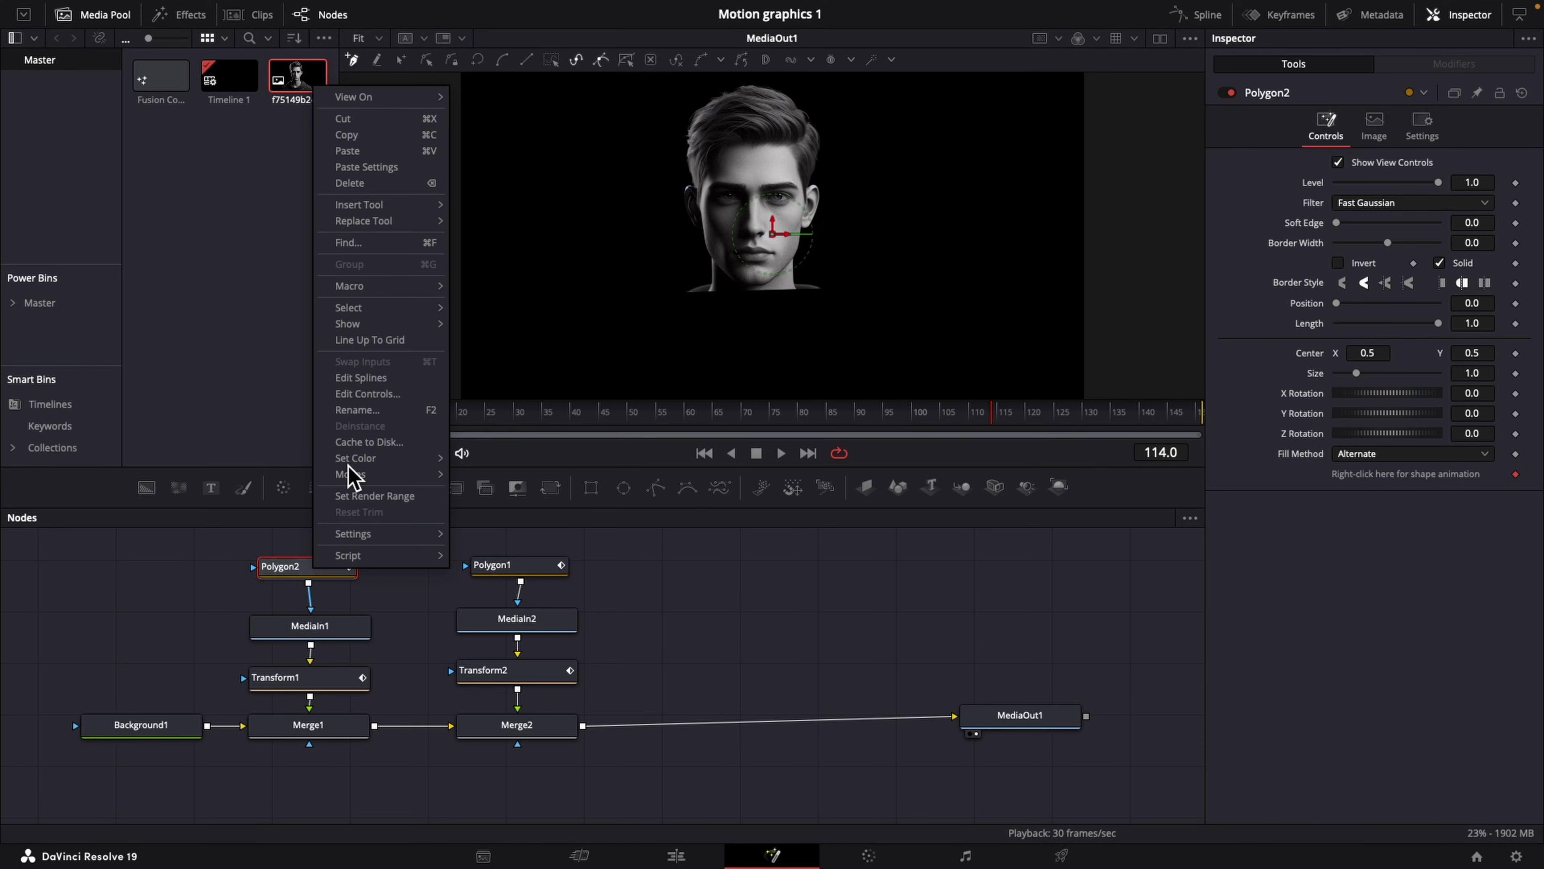
{"action": "left_click", "coordinate": [386, 166]}
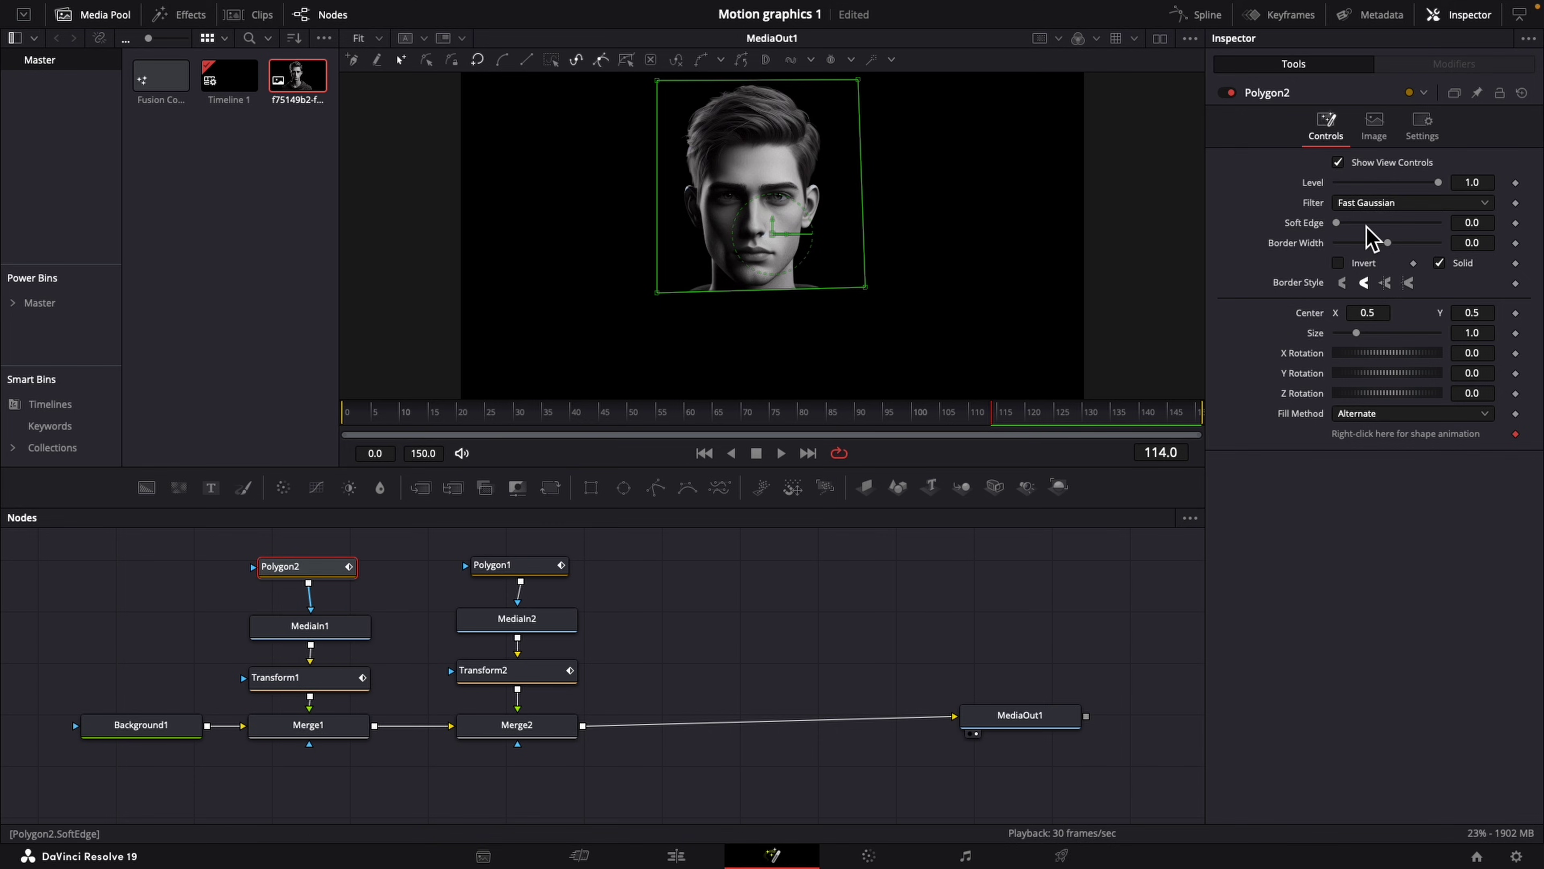
{"action": "left_click", "coordinate": [1337, 264]}
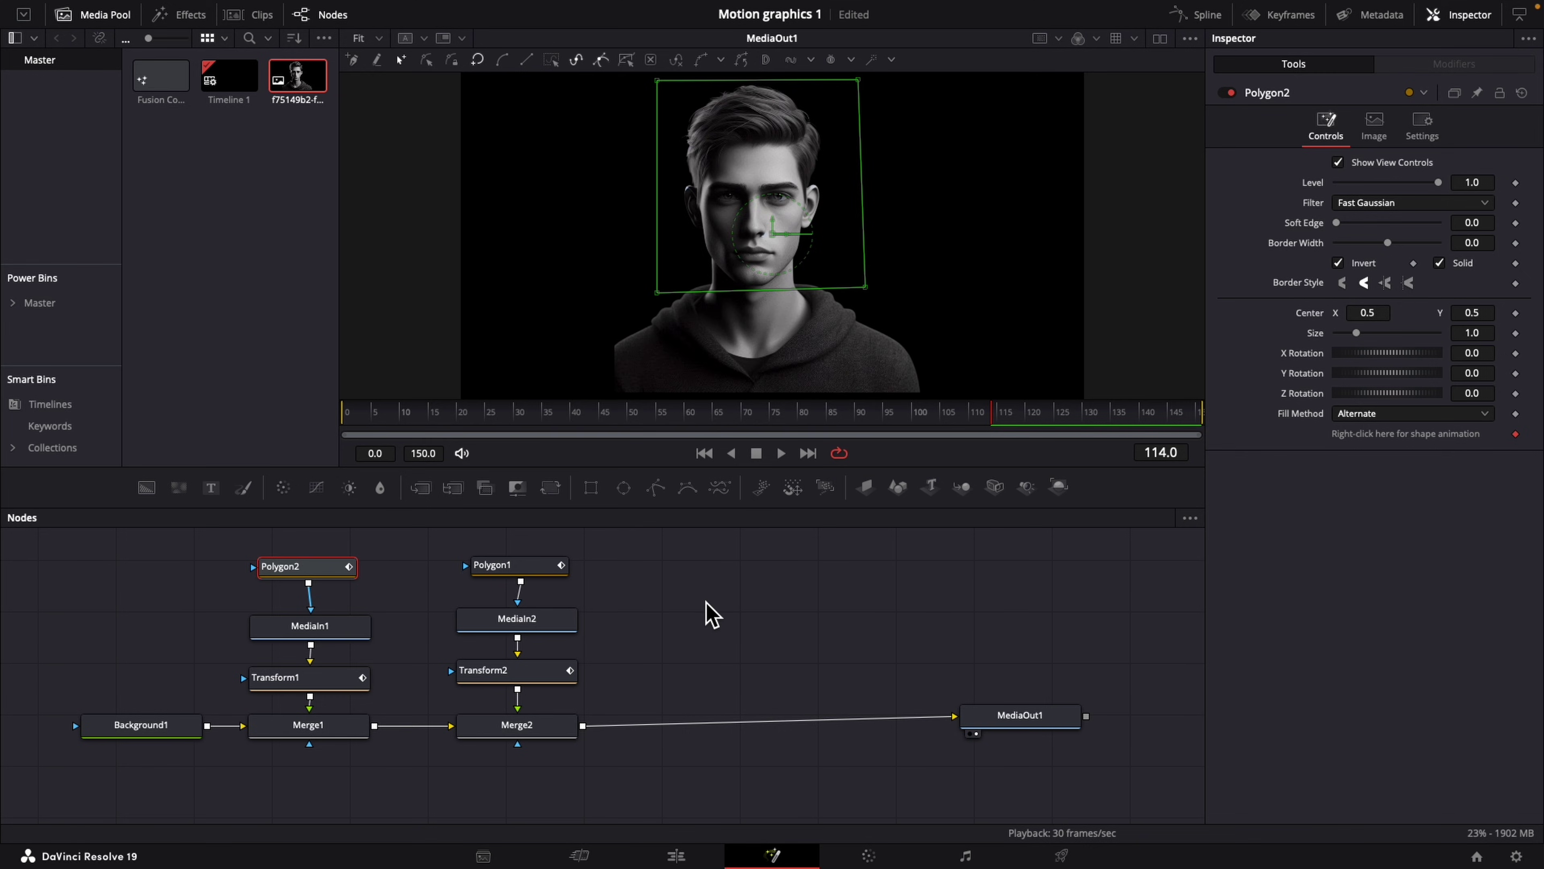
Keyframe Transform2's Center at 0.5, 0.5 on frame 50, raise its Y to about 0.584 on frame 70, and play the animation from frame 0
{"action": "left_click", "coordinate": [518, 568]}
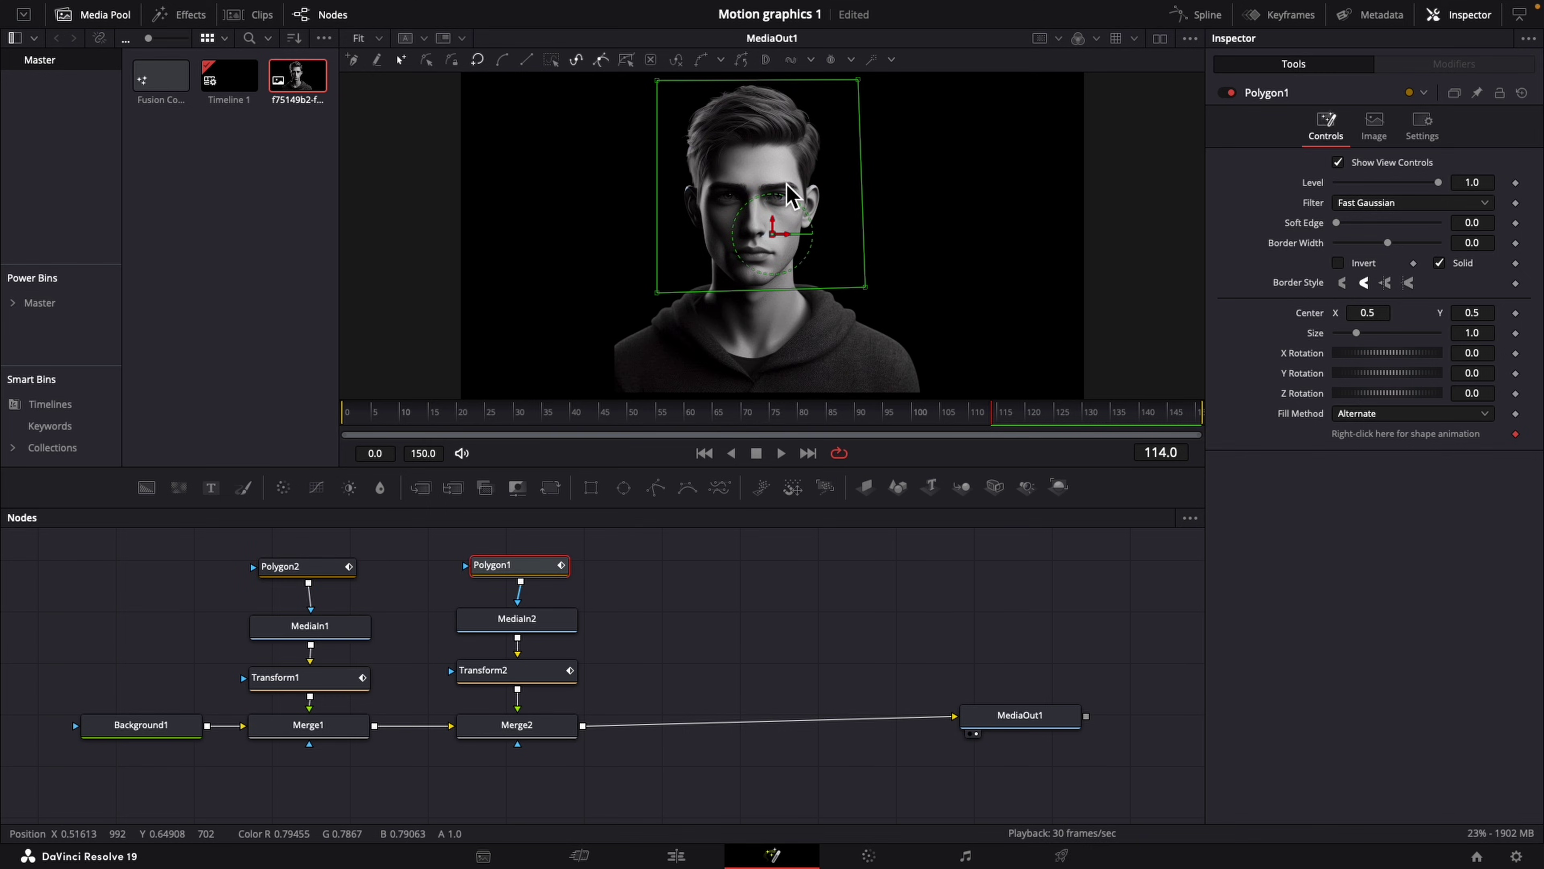
{"action": "left_click", "coordinate": [502, 678]}
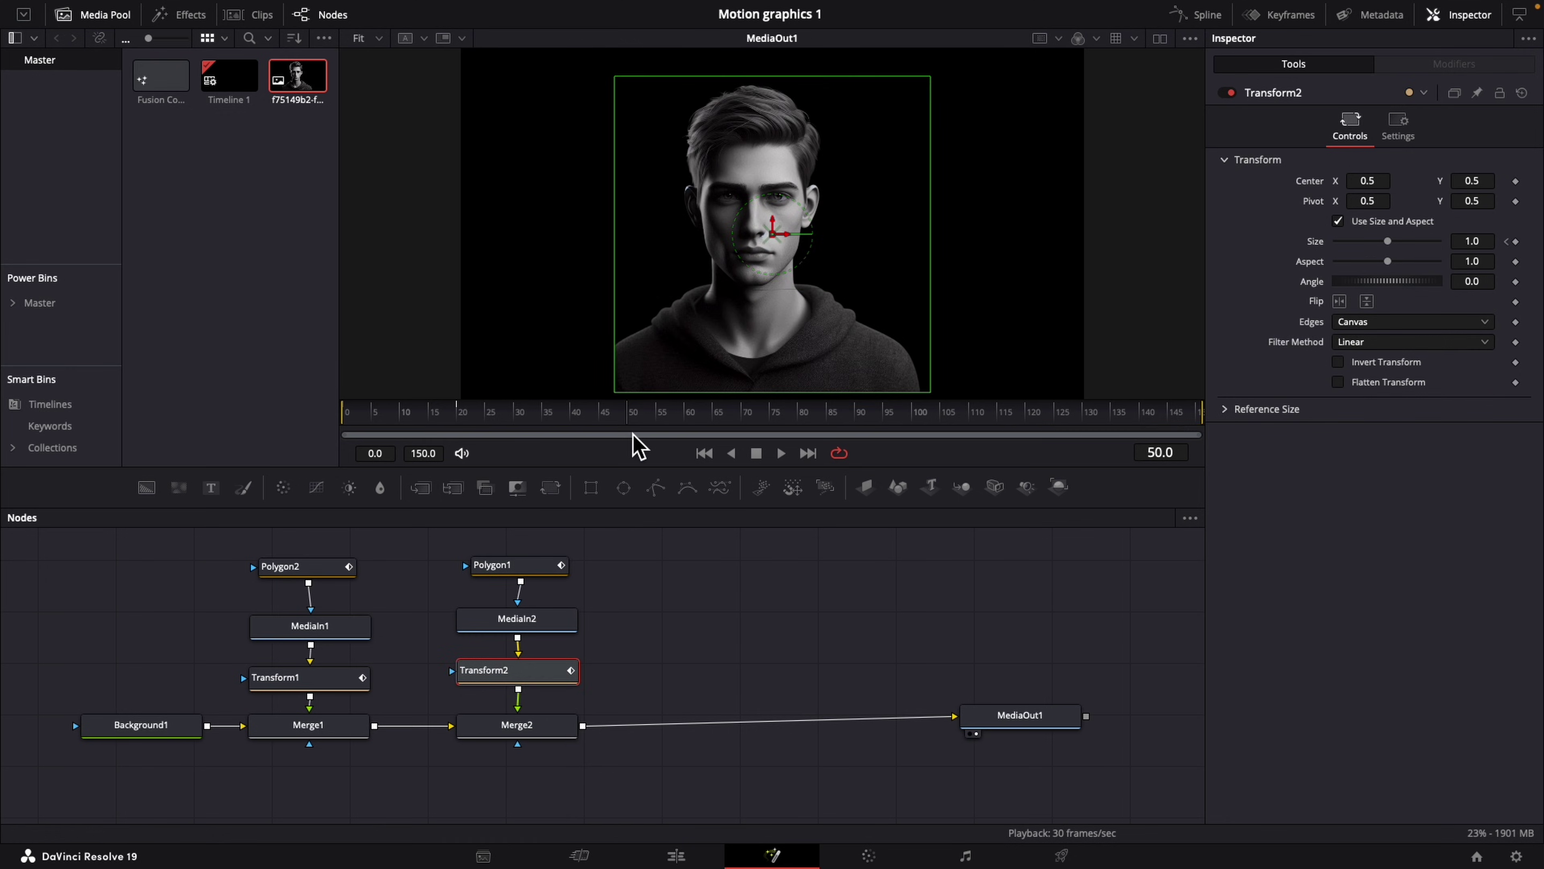
{"action": "left_click", "coordinate": [1516, 181]}
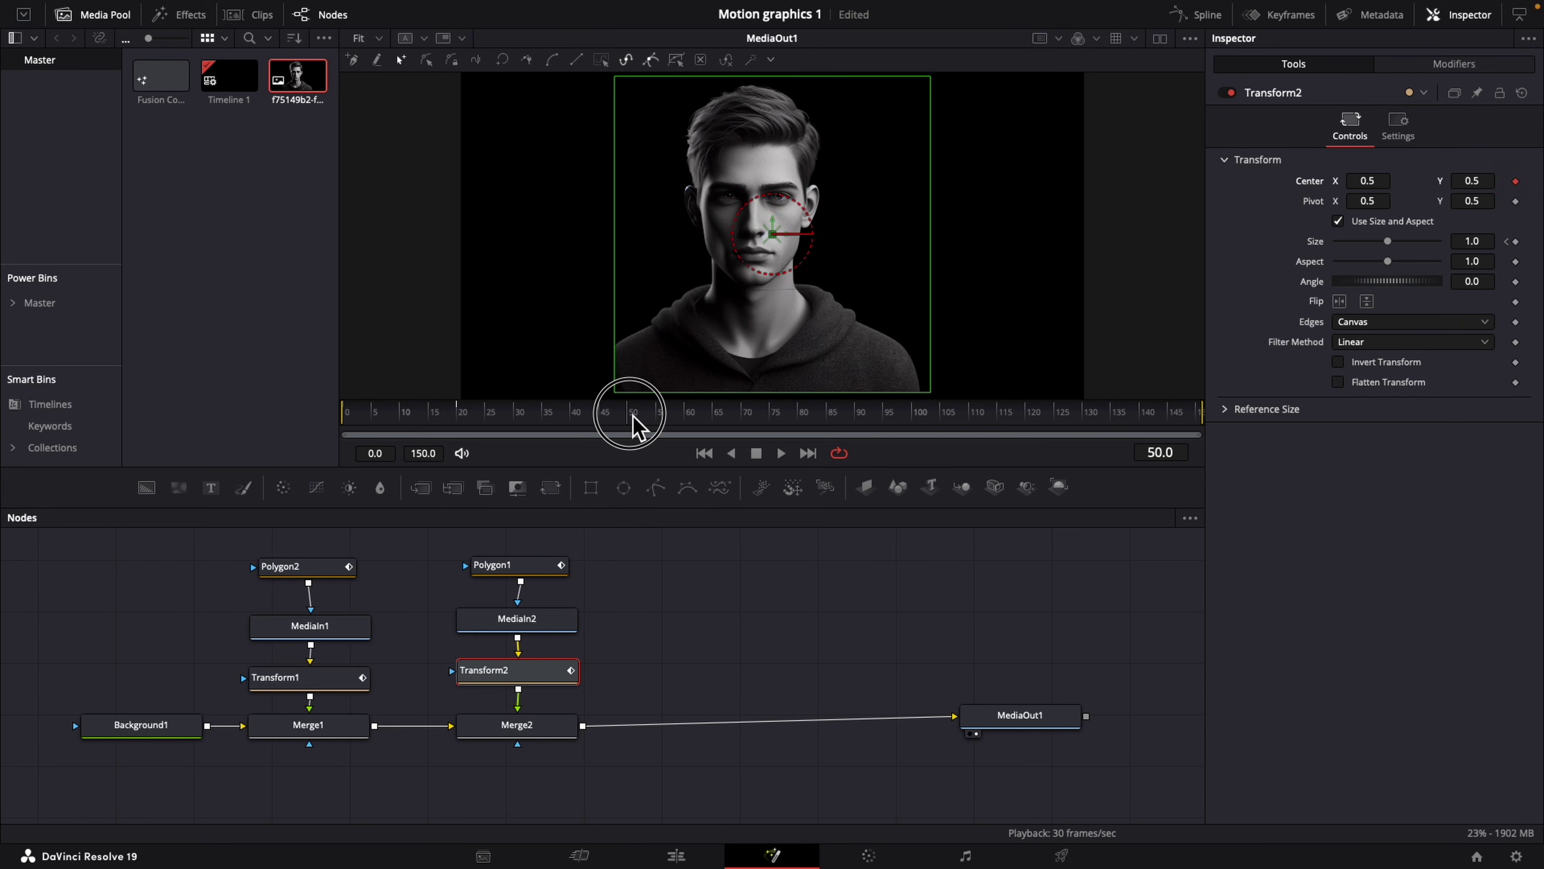
{"action": "left_click_drag", "start_coordinate": [631, 417], "coordinate": [746, 417]}
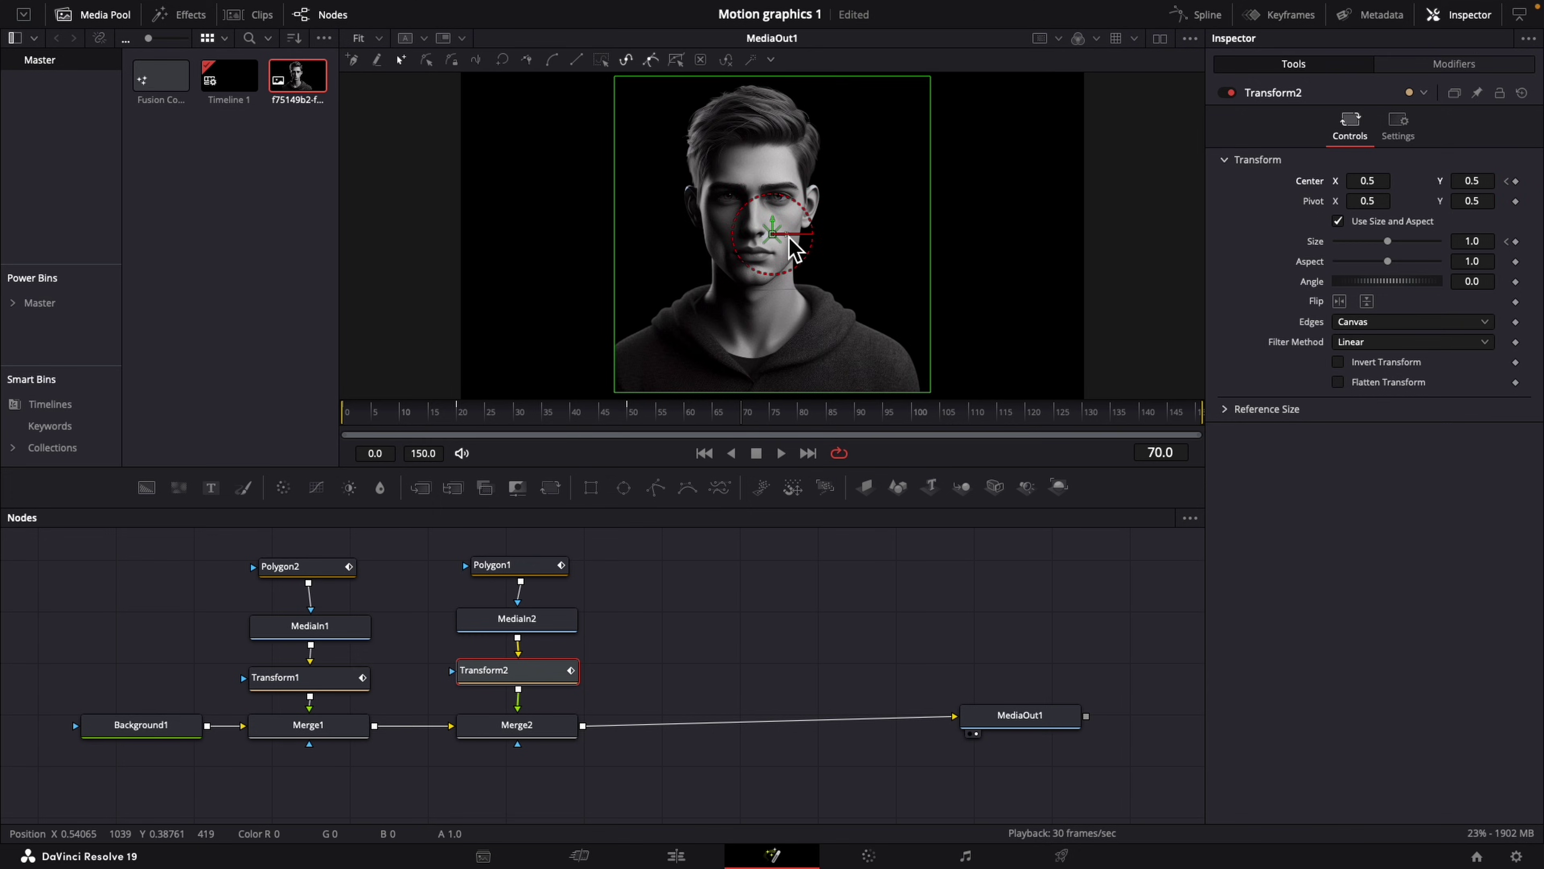
{"action": "left_click", "coordinate": [775, 240]}
{"action": "left_click_drag", "start_coordinate": [776, 240], "coordinate": [777, 214]}
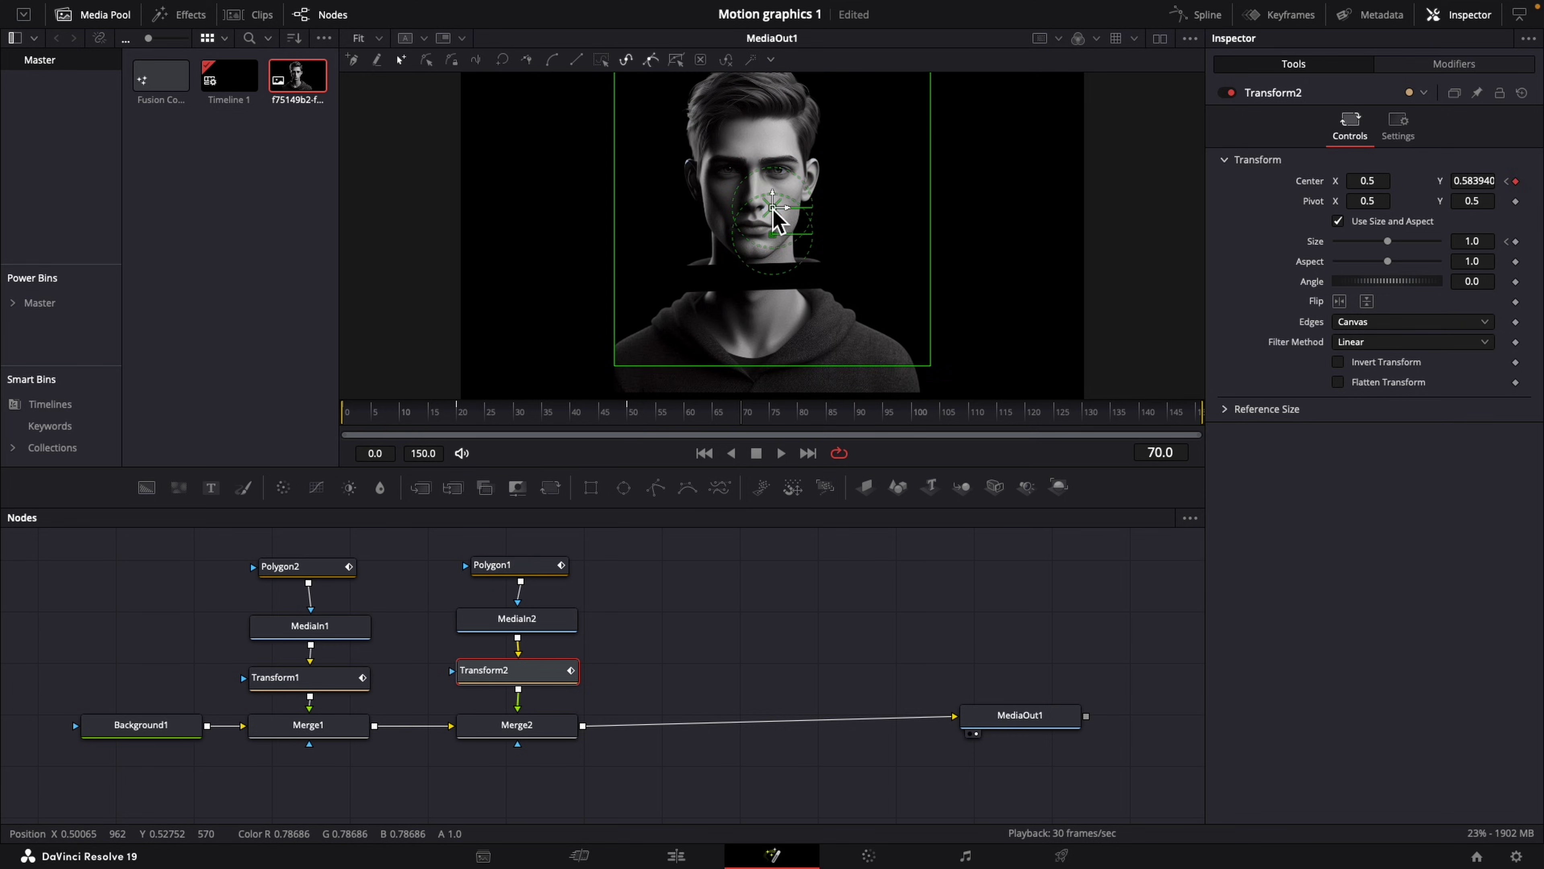
{"action": "left_click", "coordinate": [344, 419]}
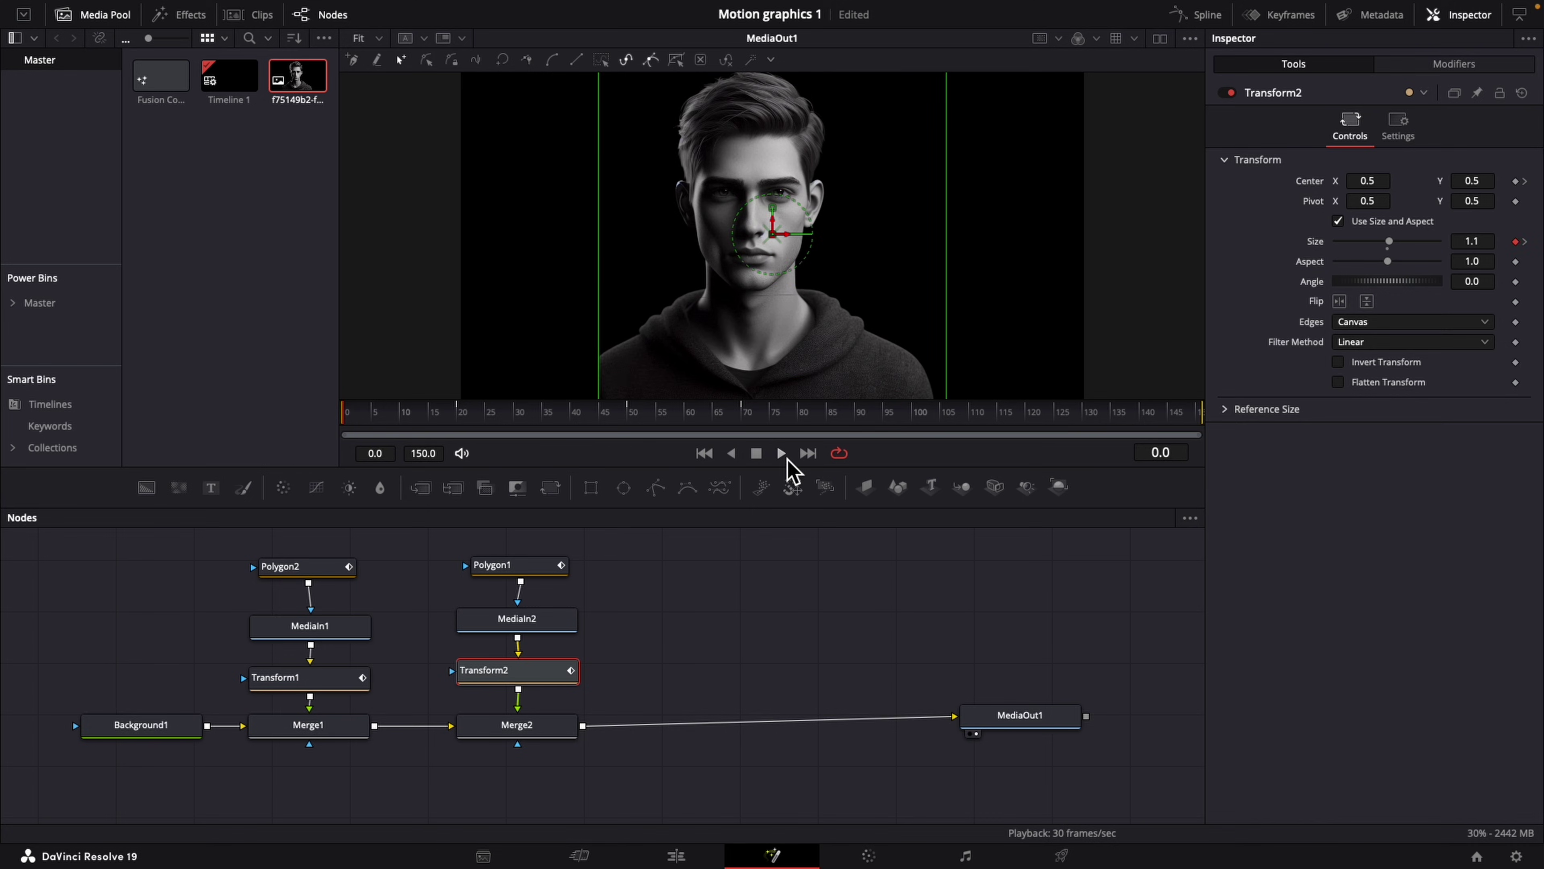
{"action": "left_click", "coordinate": [782, 454]}
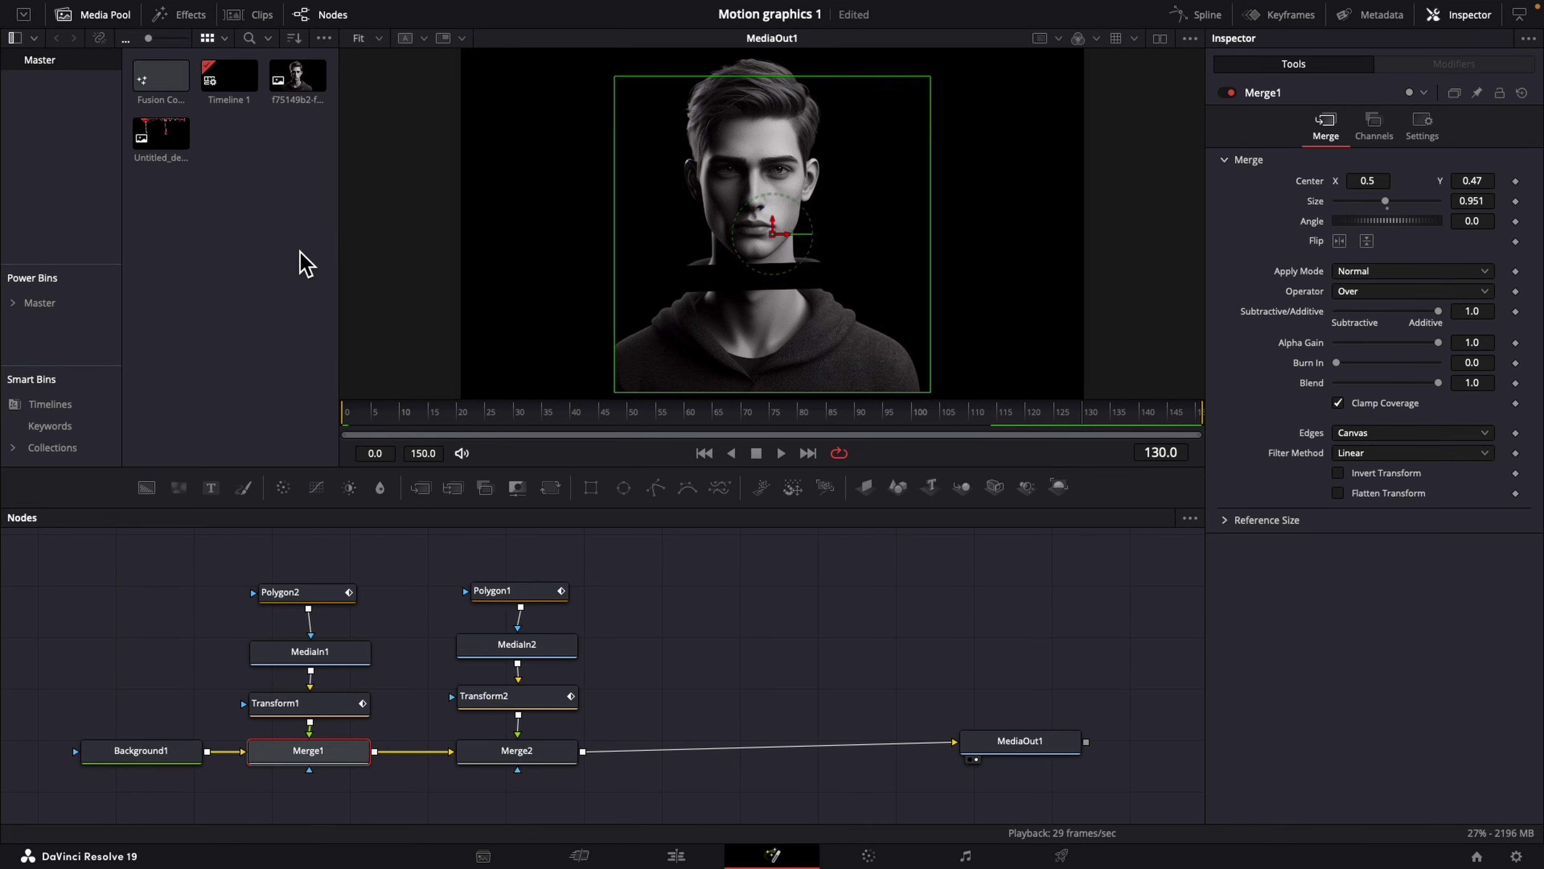
Add the red drip image as a media node, shift the Merge2 branch aside, and merge the image between Merge1 and Merge2
{"action": "left_click_drag", "start_coordinate": [161, 135], "coordinate": [754, 599]}
{"action": "left_click_drag", "start_coordinate": [462, 553], "coordinate": [579, 786]}
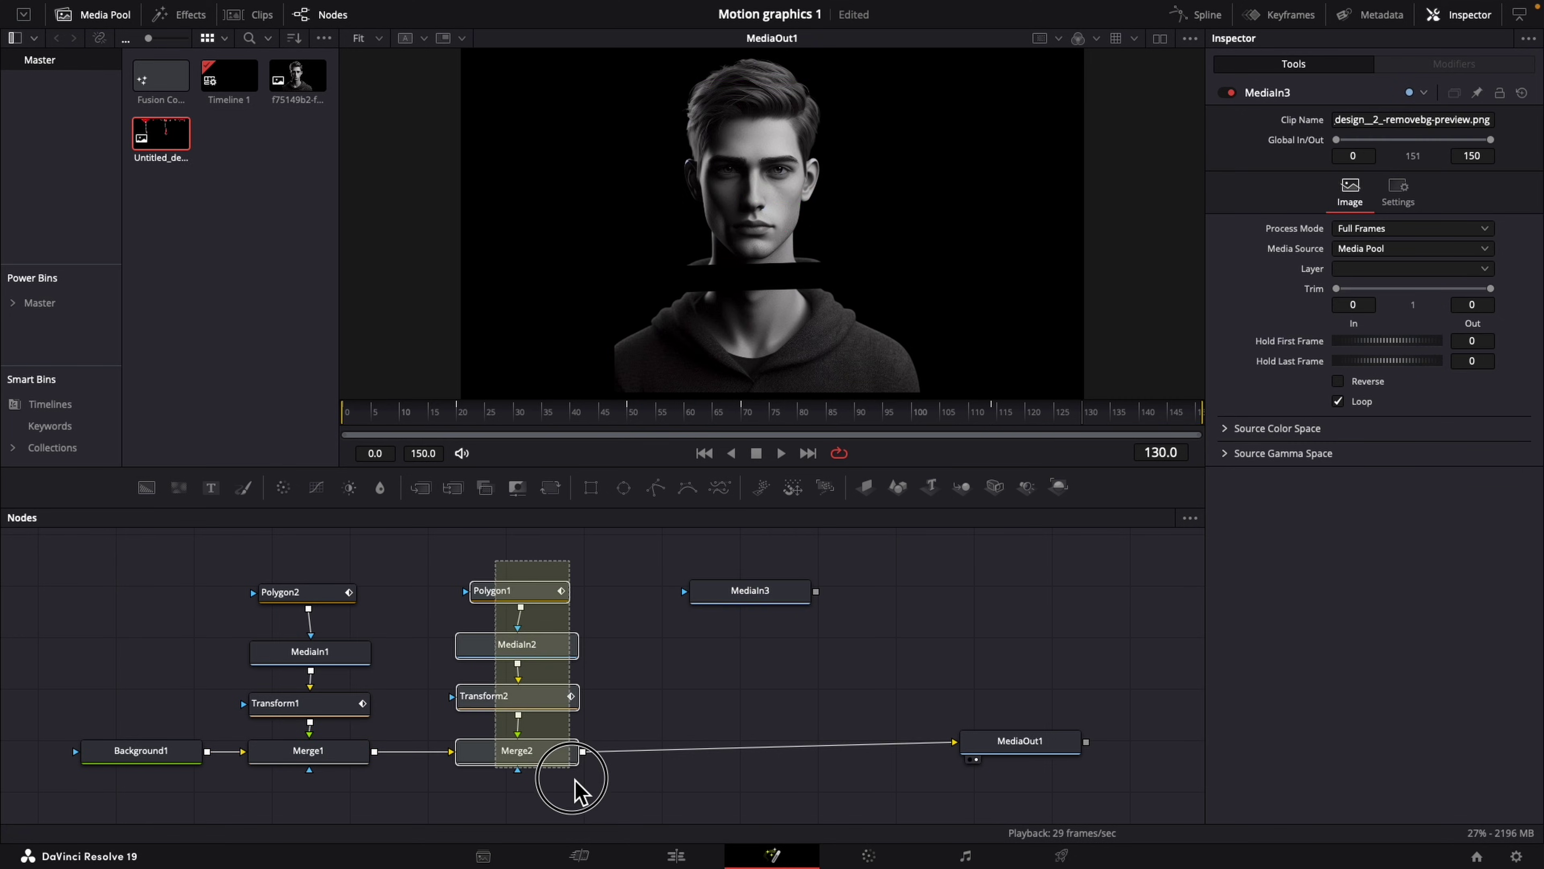
{"action": "scroll", "coordinate": [561, 636], "scroll_direction": "down", "scroll_amount": 1}
{"action": "left_click_drag", "start_coordinate": [538, 556], "coordinate": [654, 558]}
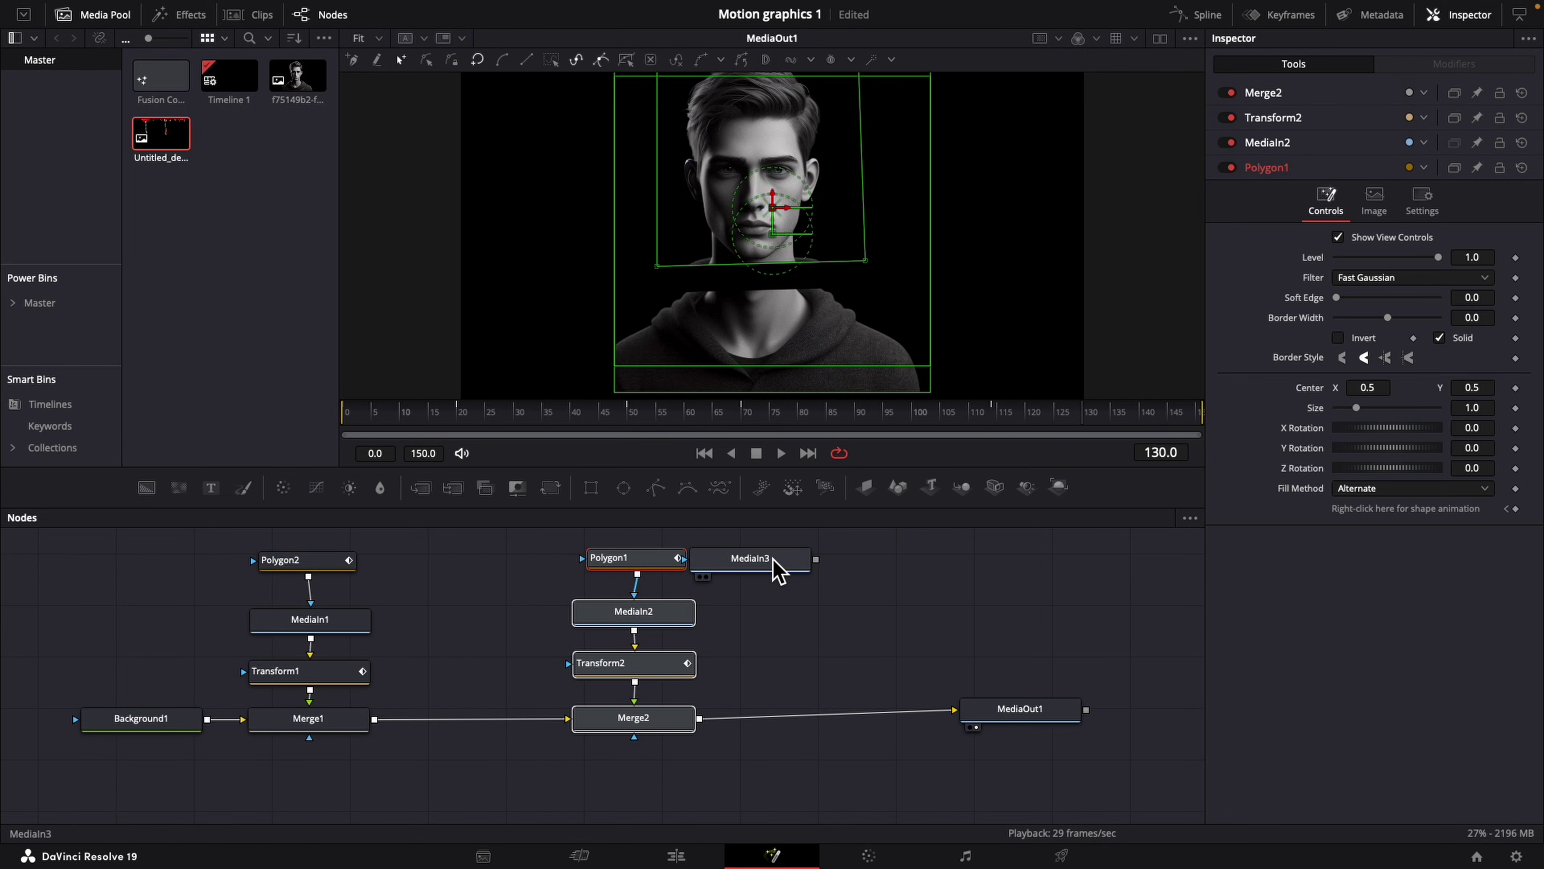
{"action": "left_click_drag", "start_coordinate": [784, 559], "coordinate": [375, 719]}
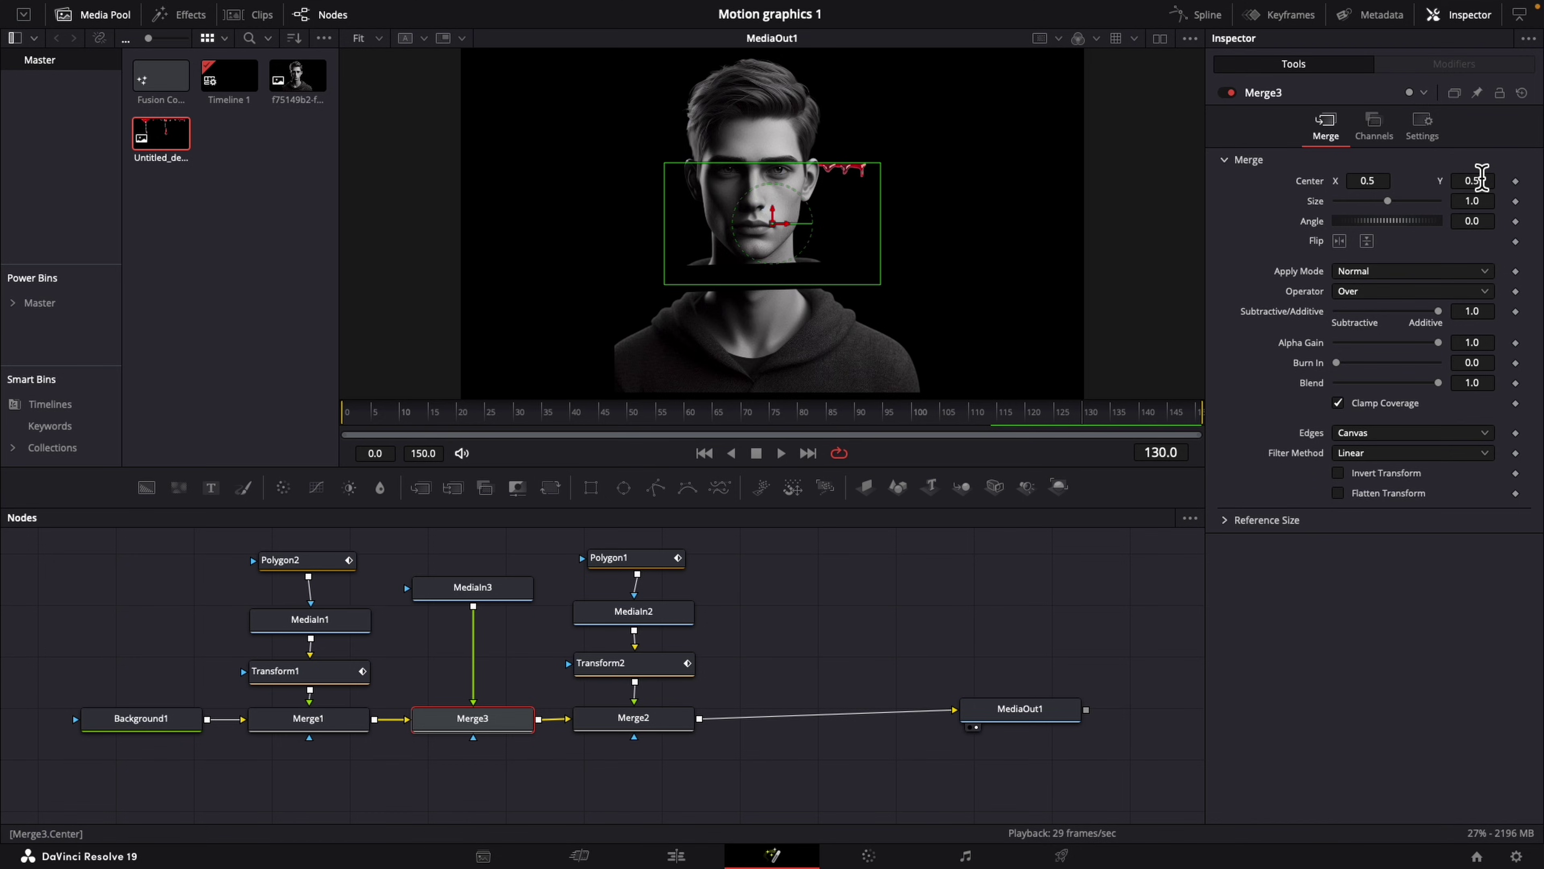
Fit the drips to the neck's cut edge in Merge3 with Center X 0.46, Y 0.206, Size 0.58 and Angle 2.1
{"action": "left_click_drag", "start_coordinate": [1482, 176], "coordinate": [1190, 277]}
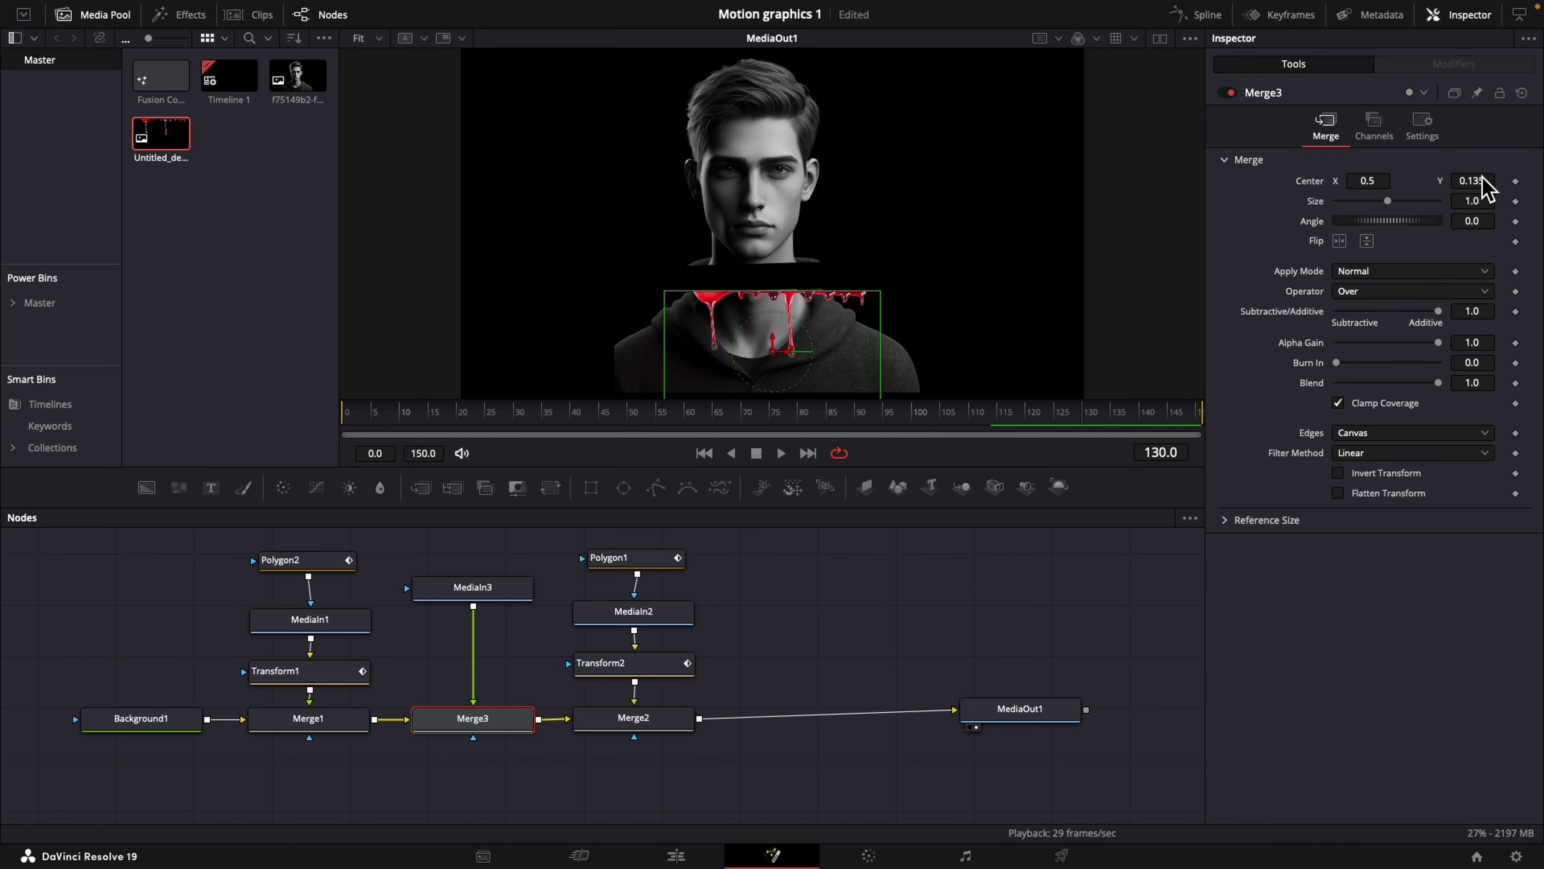
{"action": "left_click_drag", "start_coordinate": [1483, 203], "coordinate": [1209, 202]}
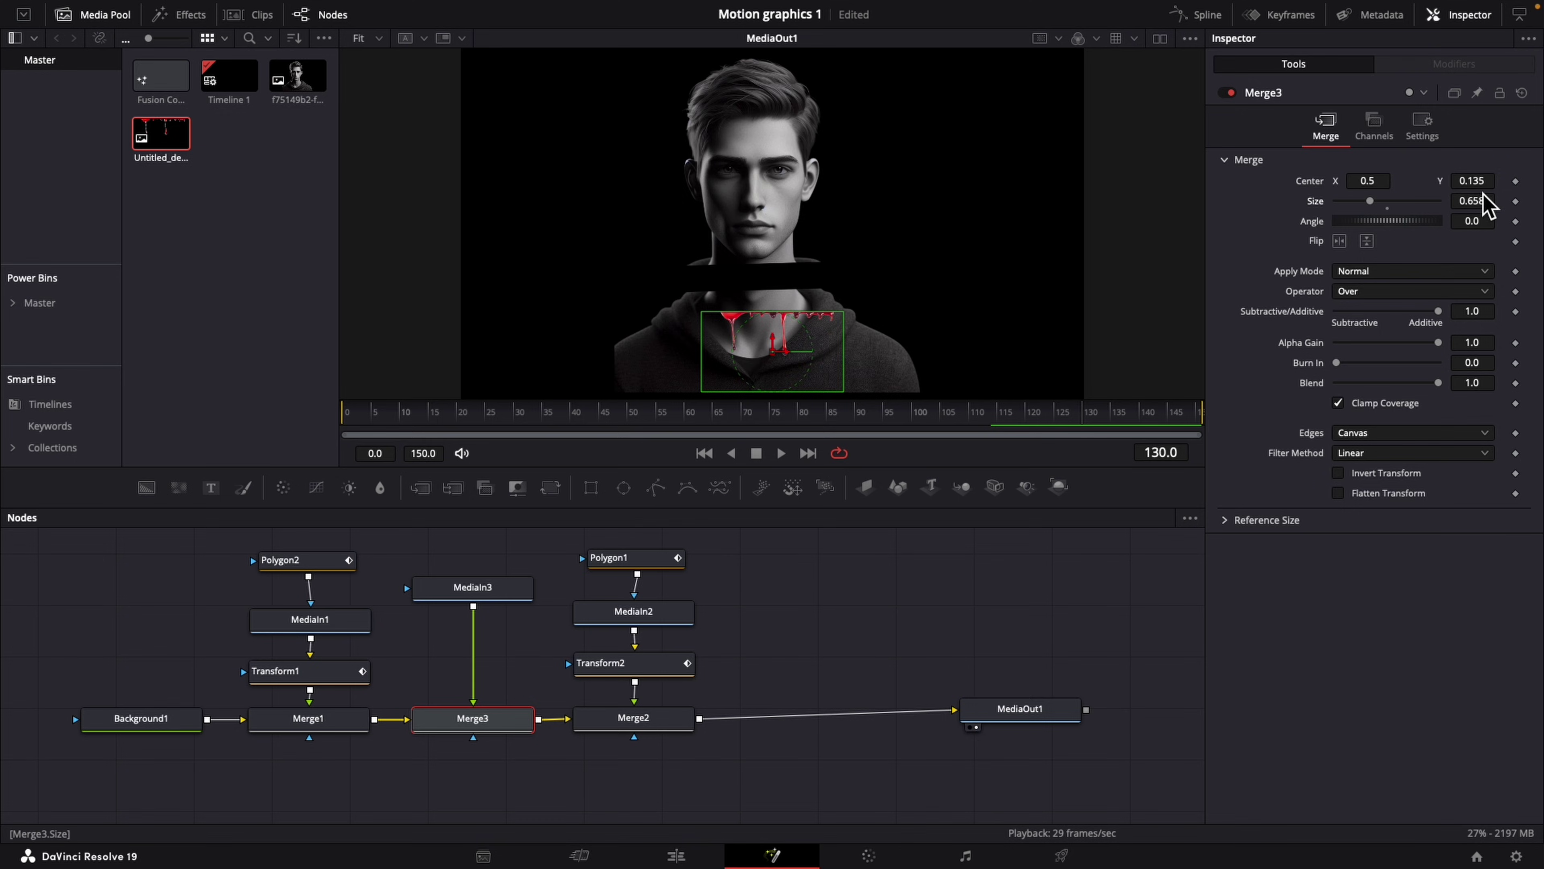
{"action": "left_click_drag", "start_coordinate": [1478, 182], "coordinate": [1516, 177]}
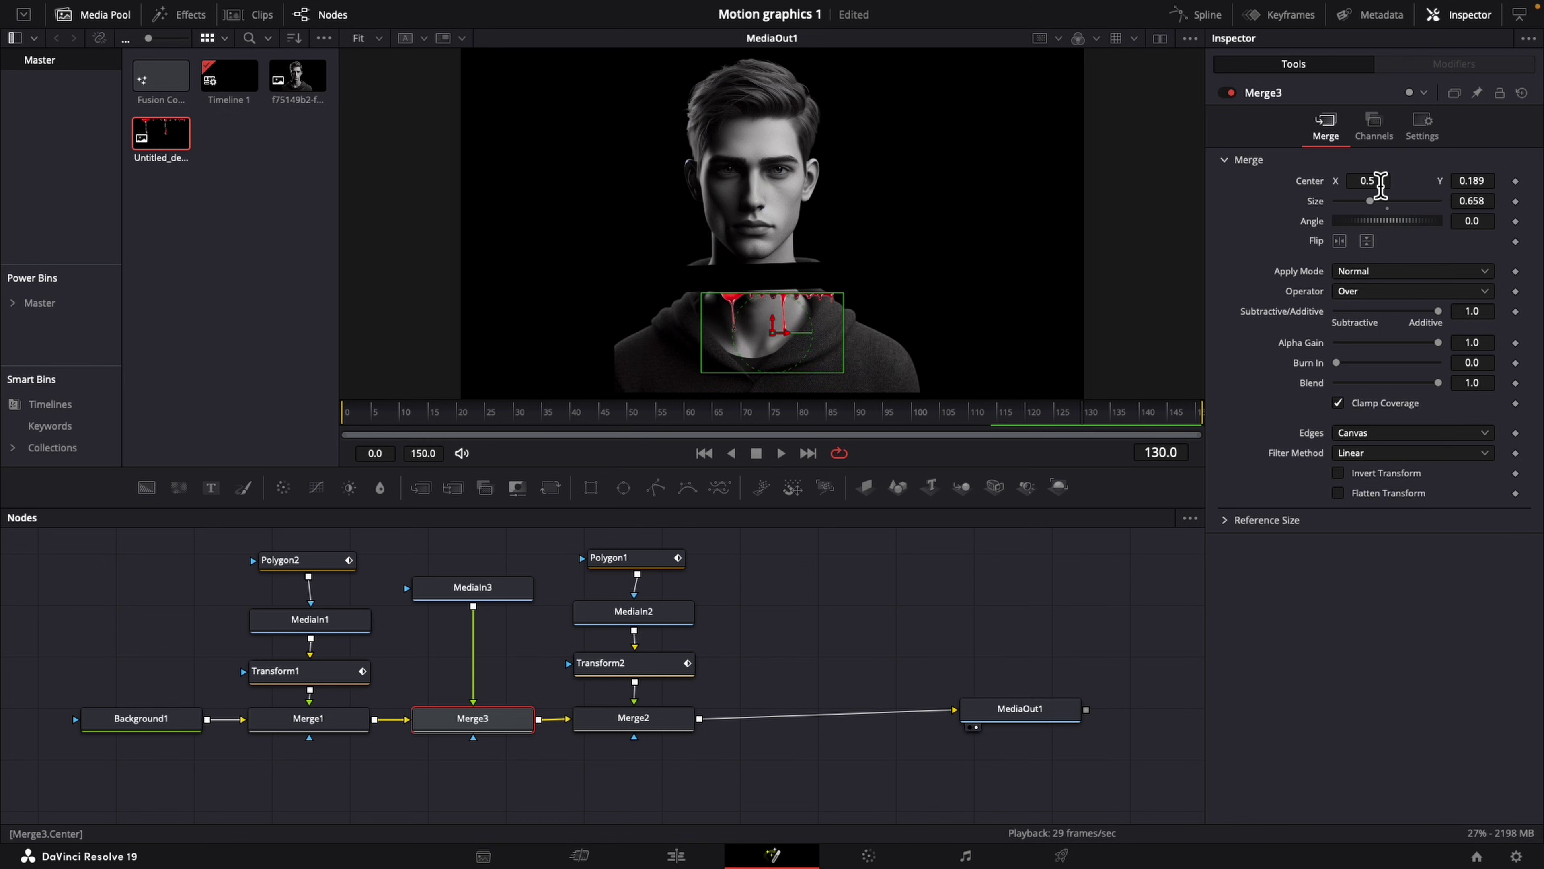
{"action": "left_click_drag", "start_coordinate": [1376, 180], "coordinate": [1346, 180]}
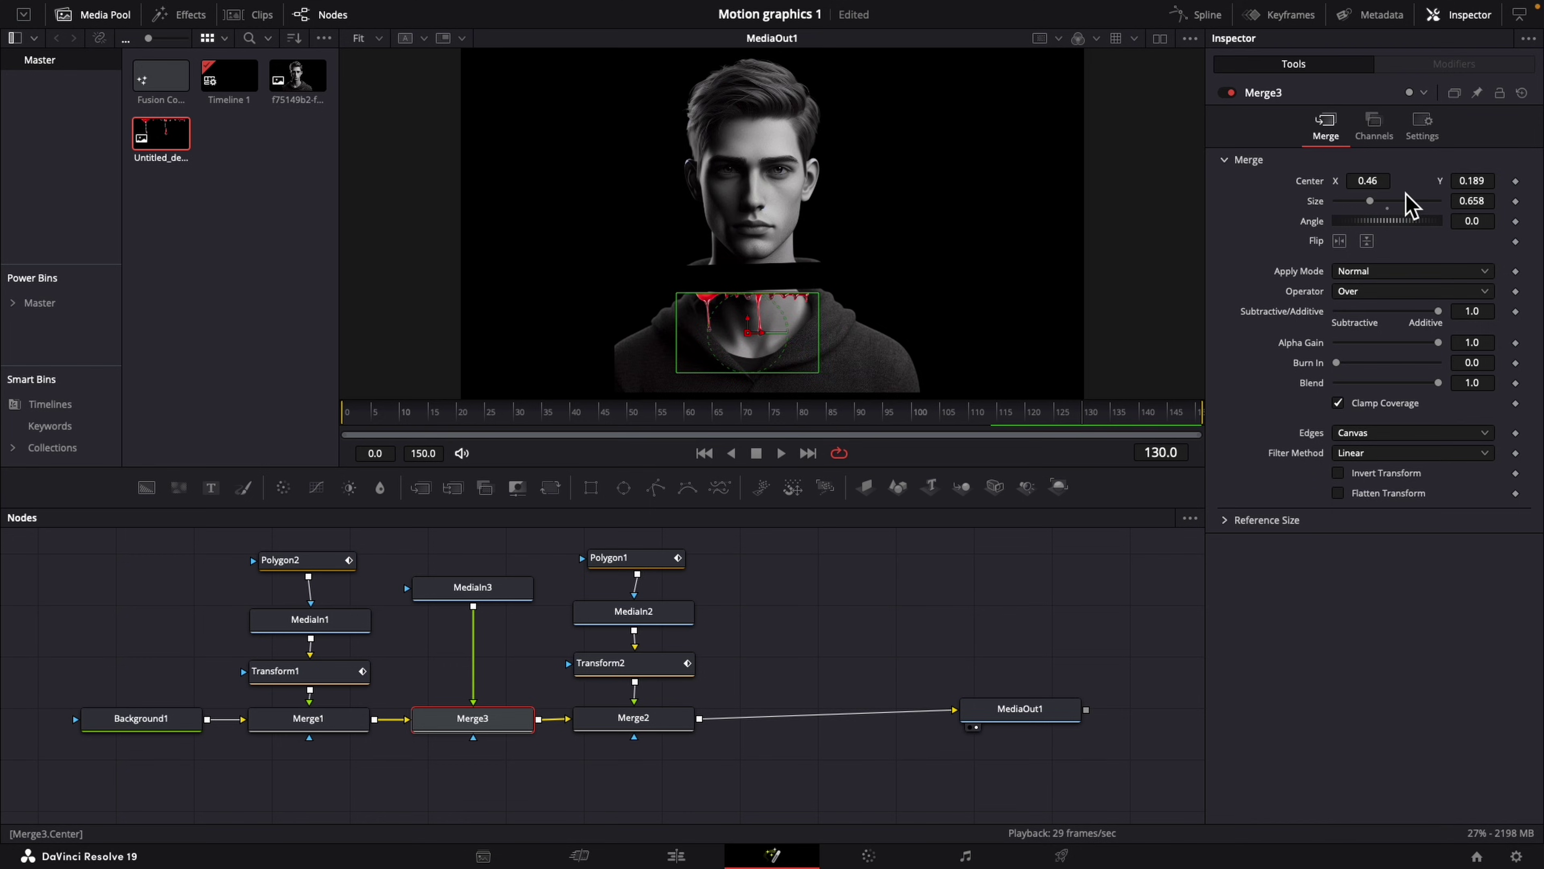
{"action": "mouse_move", "coordinate": [1479, 201]}
{"action": "left_mouse_down"}
{"action": "mouse_move", "coordinate": [1413, 206]}
{"action": "mouse_move", "coordinate": [1474, 183]}
{"action": "mouse_move", "coordinate": [1481, 221]}
{"action": "left_mouse_up"}
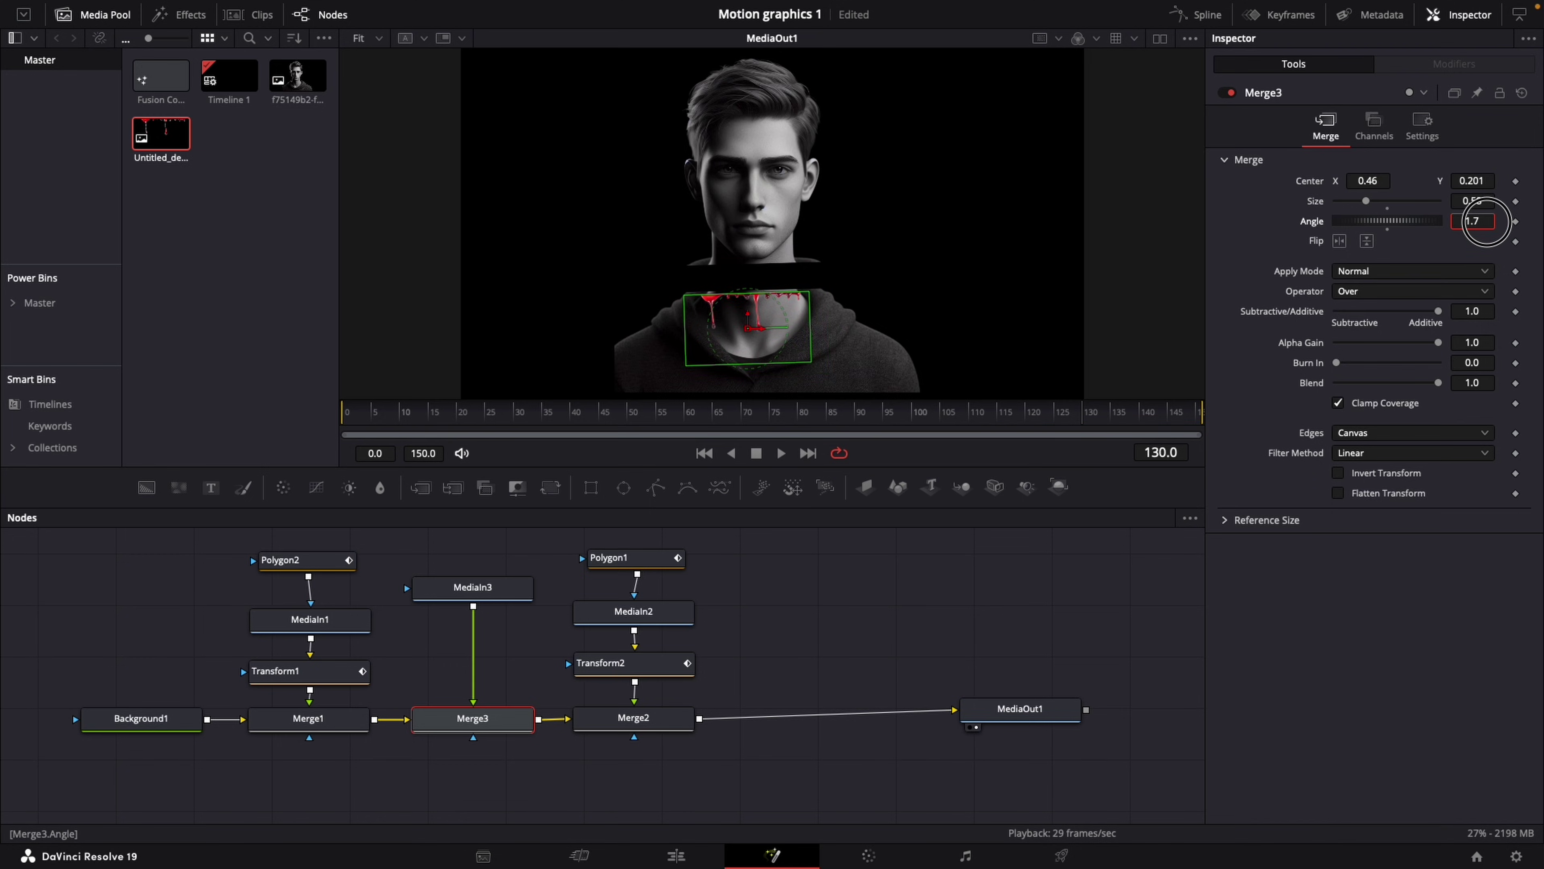
{"action": "left_click", "coordinate": [741, 310]}
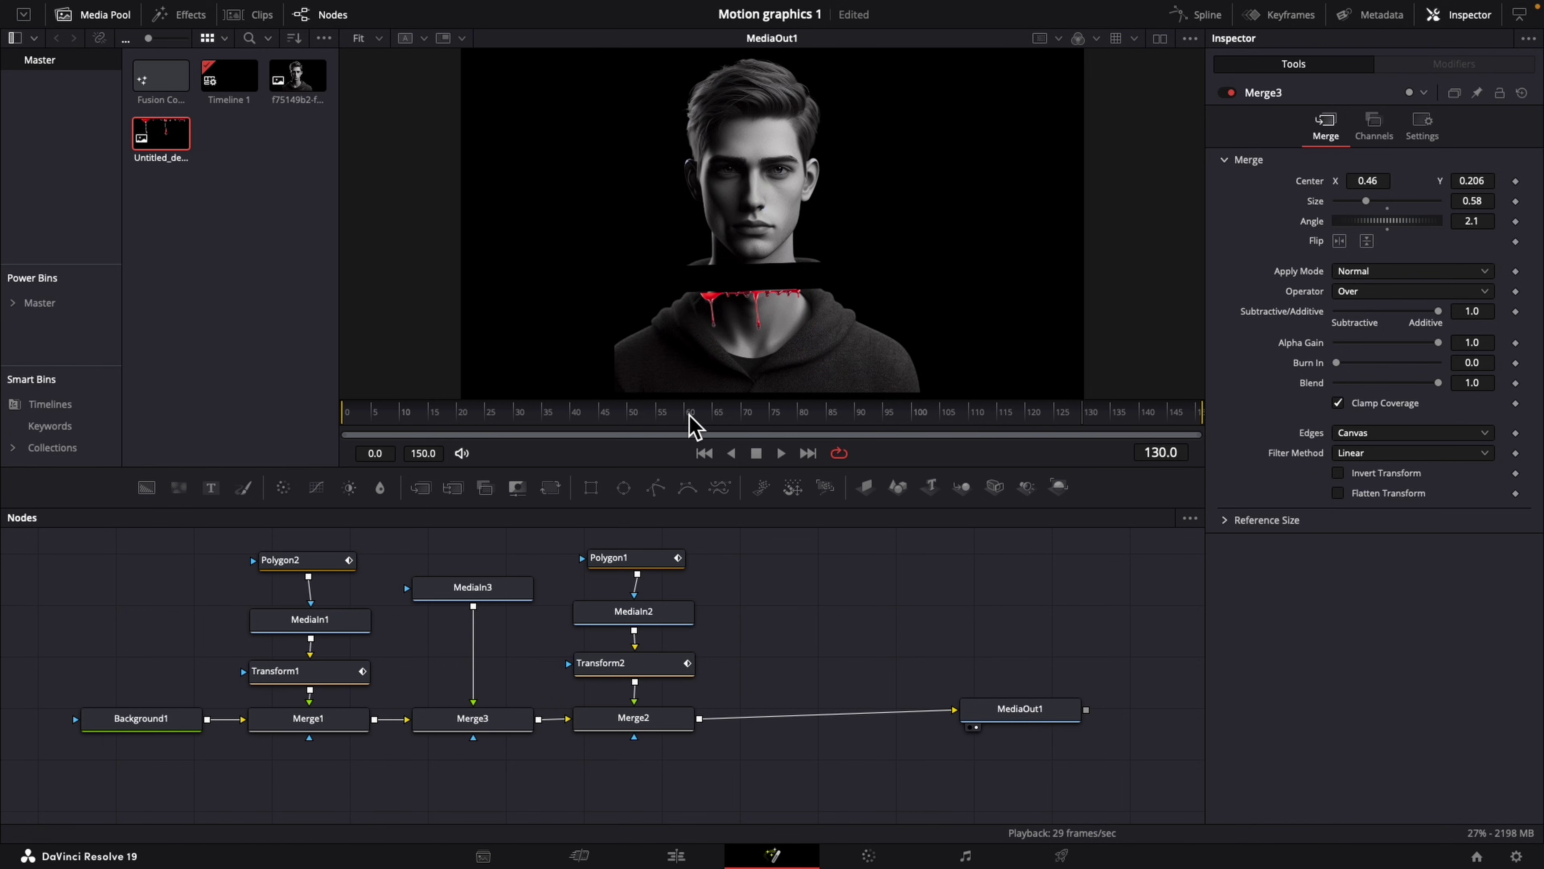
Check the drips while the head rises, and insert a Transform node between MediaIn3 and Merge3
{"action": "left_click_drag", "start_coordinate": [1088, 421], "coordinate": [686, 421]}
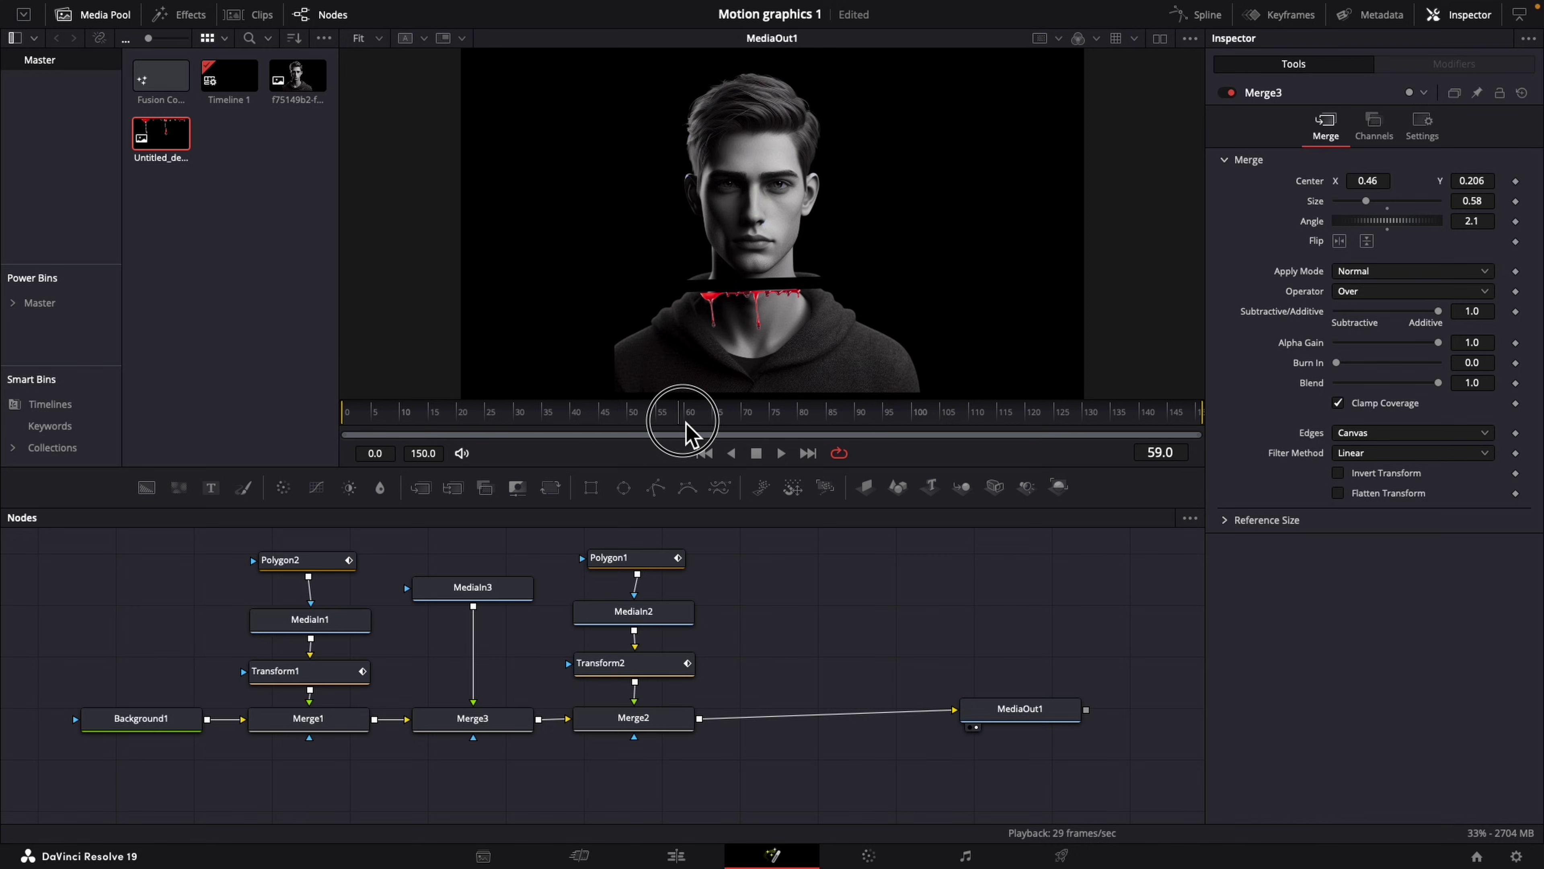
{"action": "left_click_drag", "start_coordinate": [685, 421], "coordinate": [714, 422]}
{"action": "left_click", "coordinate": [550, 486]}
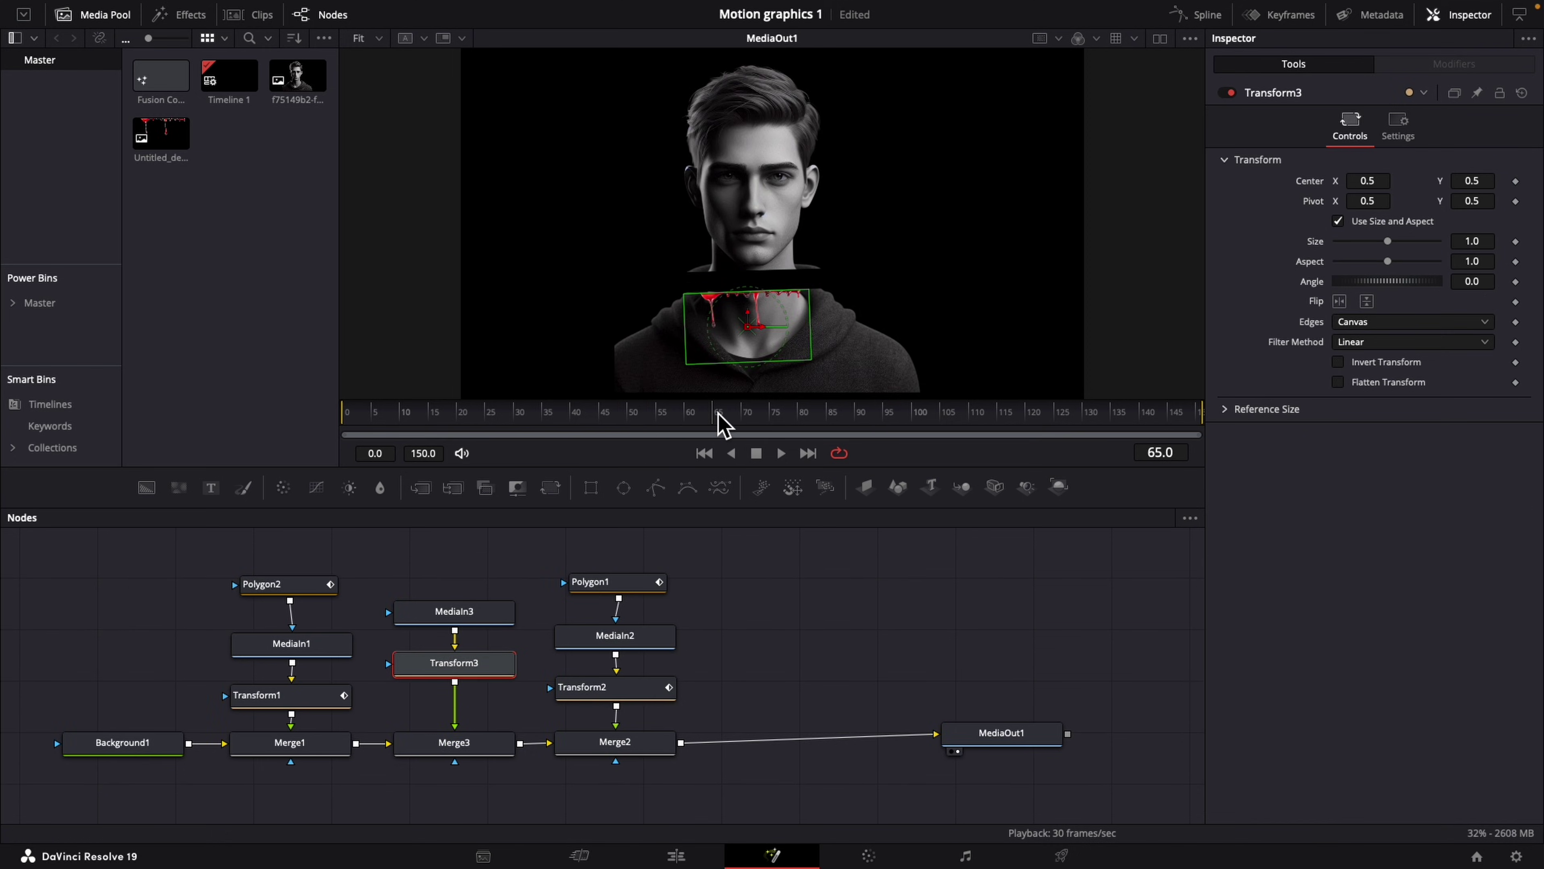
Keyframe Transform3's Size at 1.0 on frame 51 and 0.0 on frame 50, and play the animation from frame 0
{"action": "left_click_drag", "start_coordinate": [714, 421], "coordinate": [632, 424]}
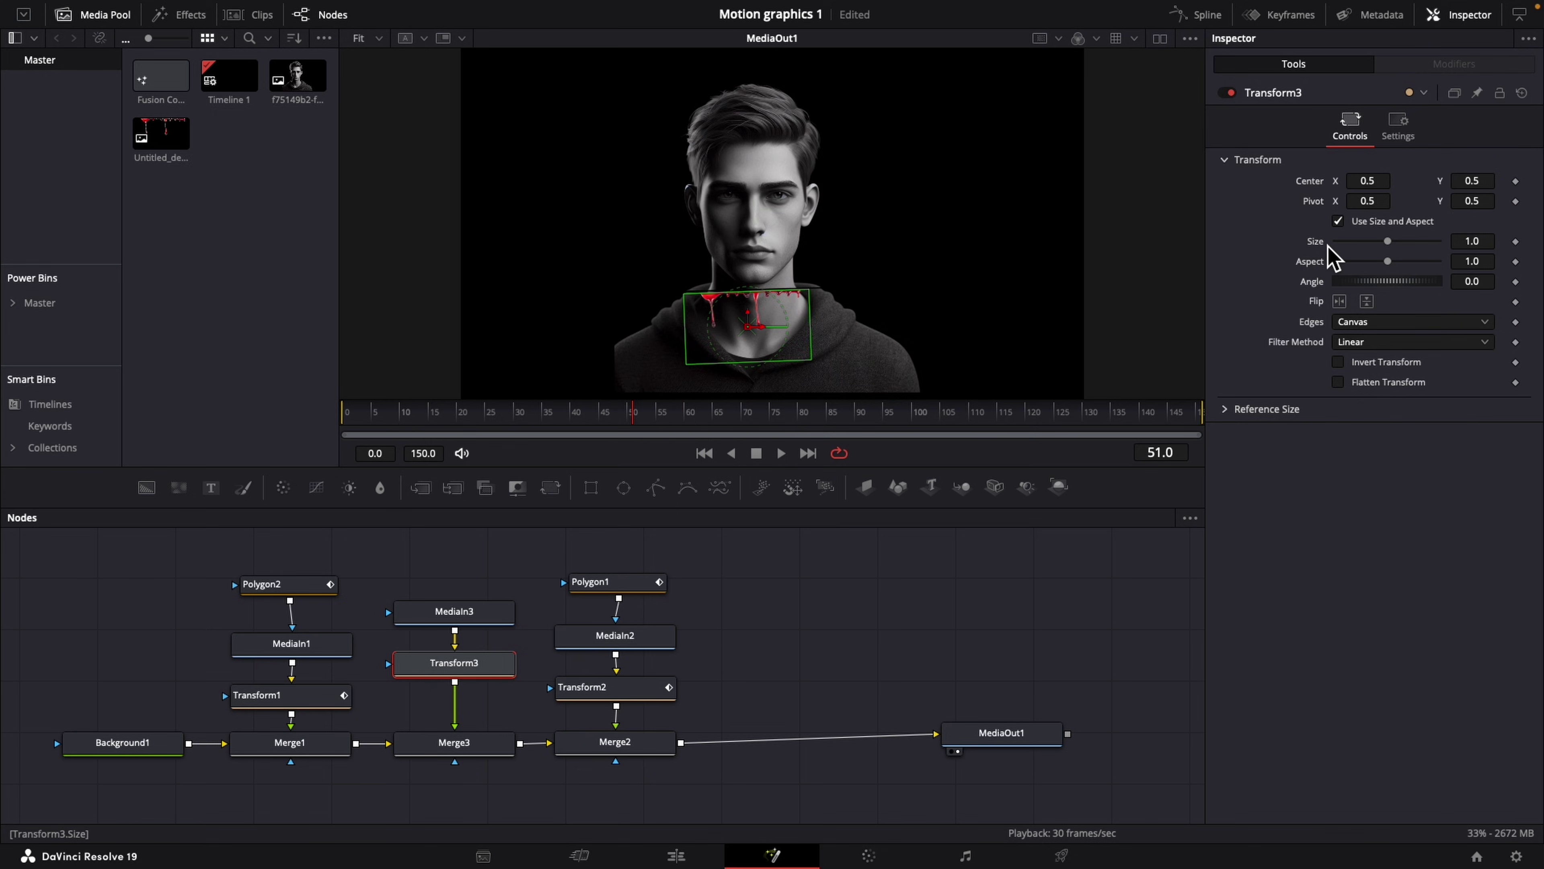
{"action": "left_click", "coordinate": [1516, 242]}
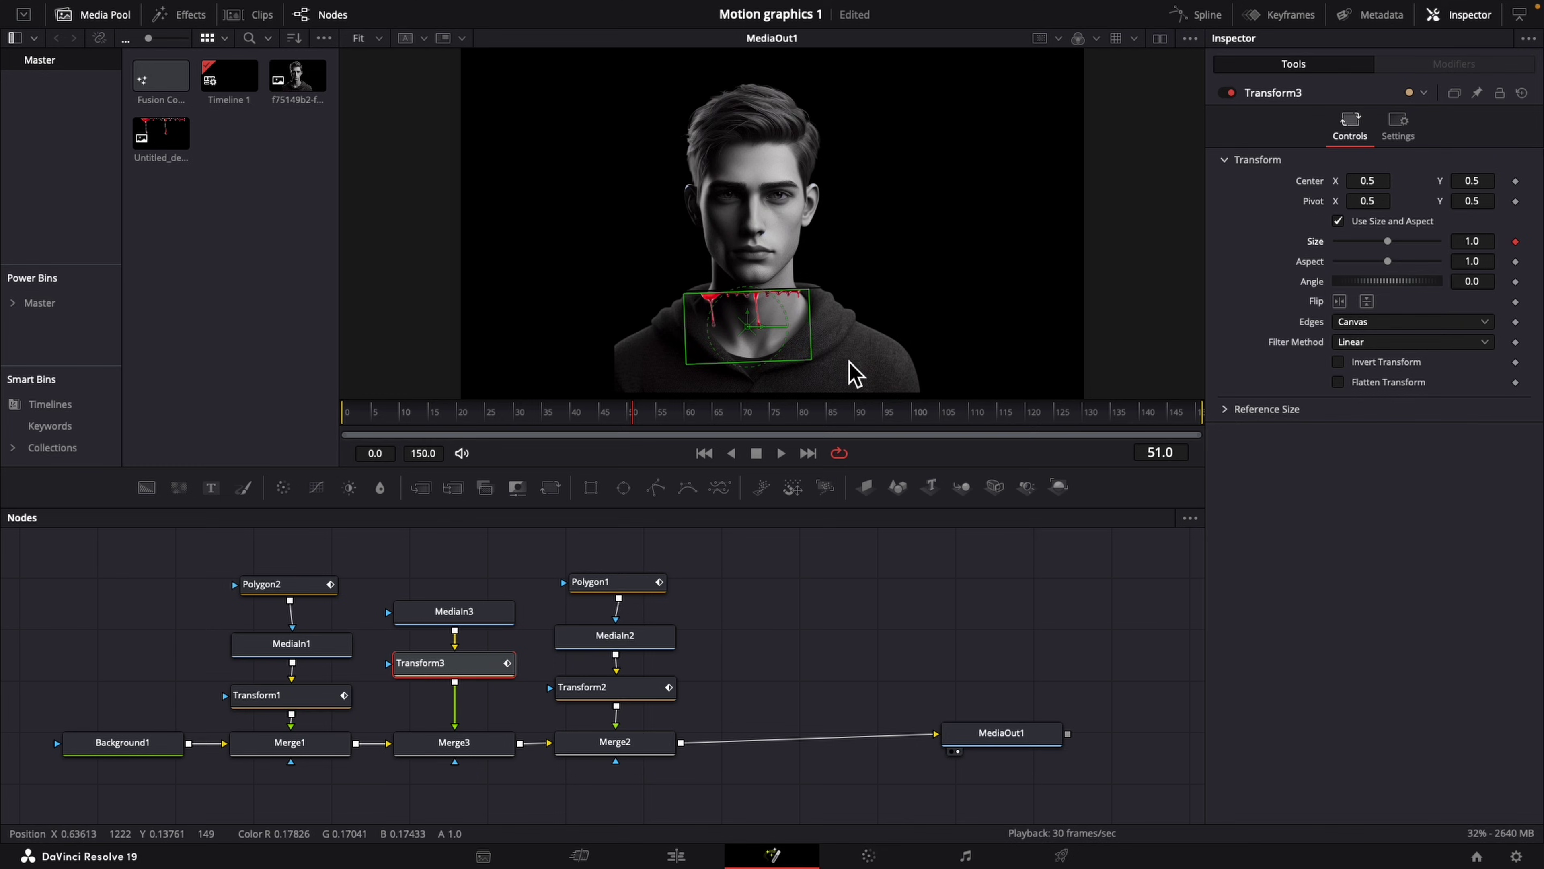
{"action": "left_click", "coordinate": [629, 414]}
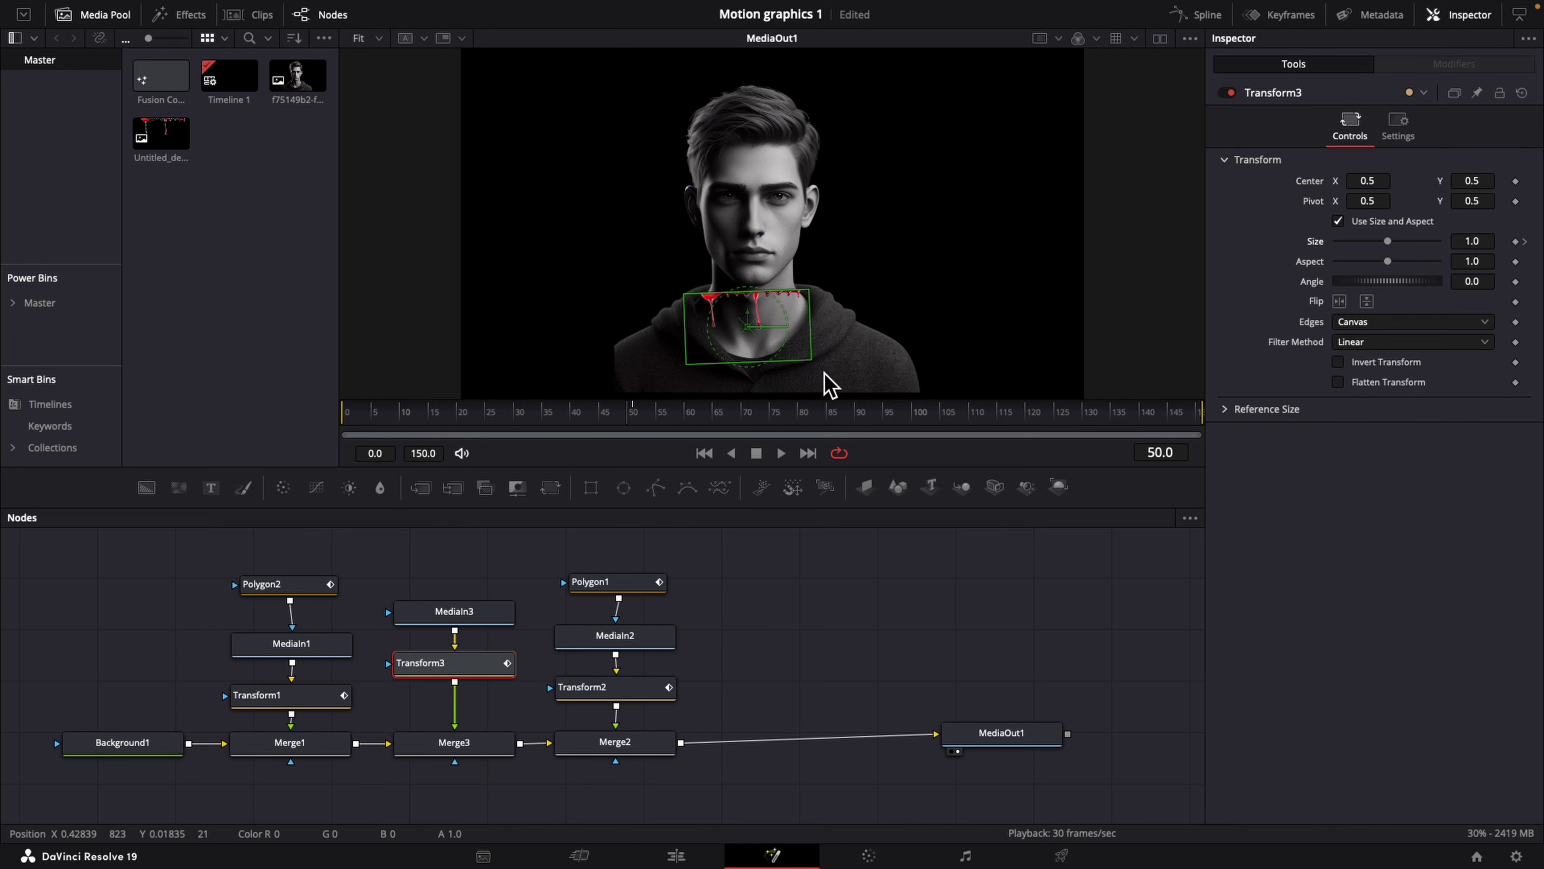
{"action": "left_click_drag", "start_coordinate": [1389, 242], "coordinate": [1310, 273]}
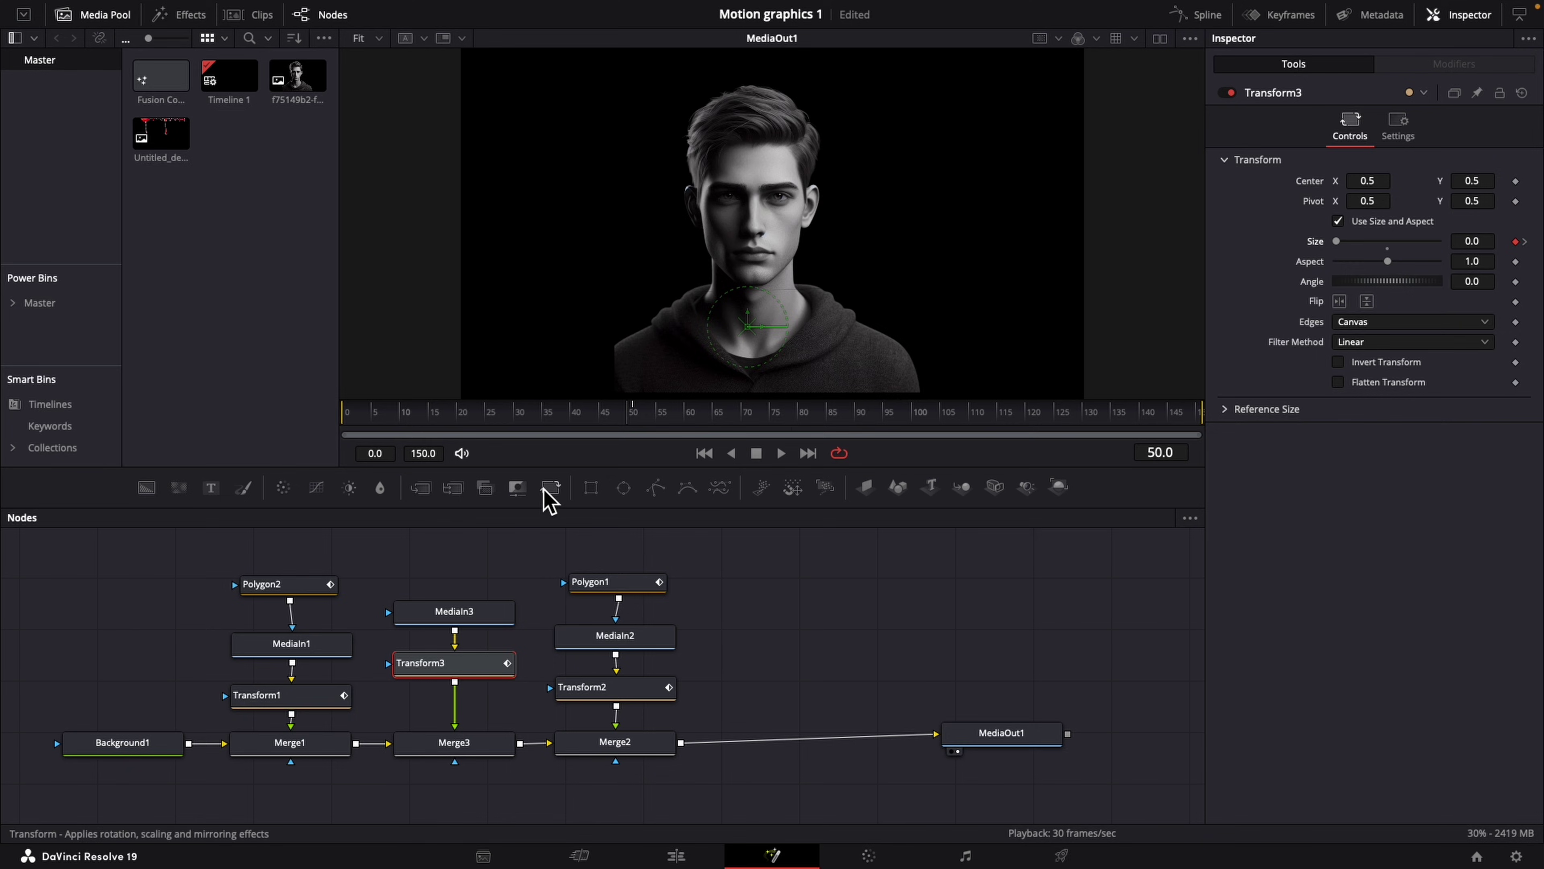
{"action": "left_click_drag", "start_coordinate": [631, 406], "coordinate": [368, 441]}
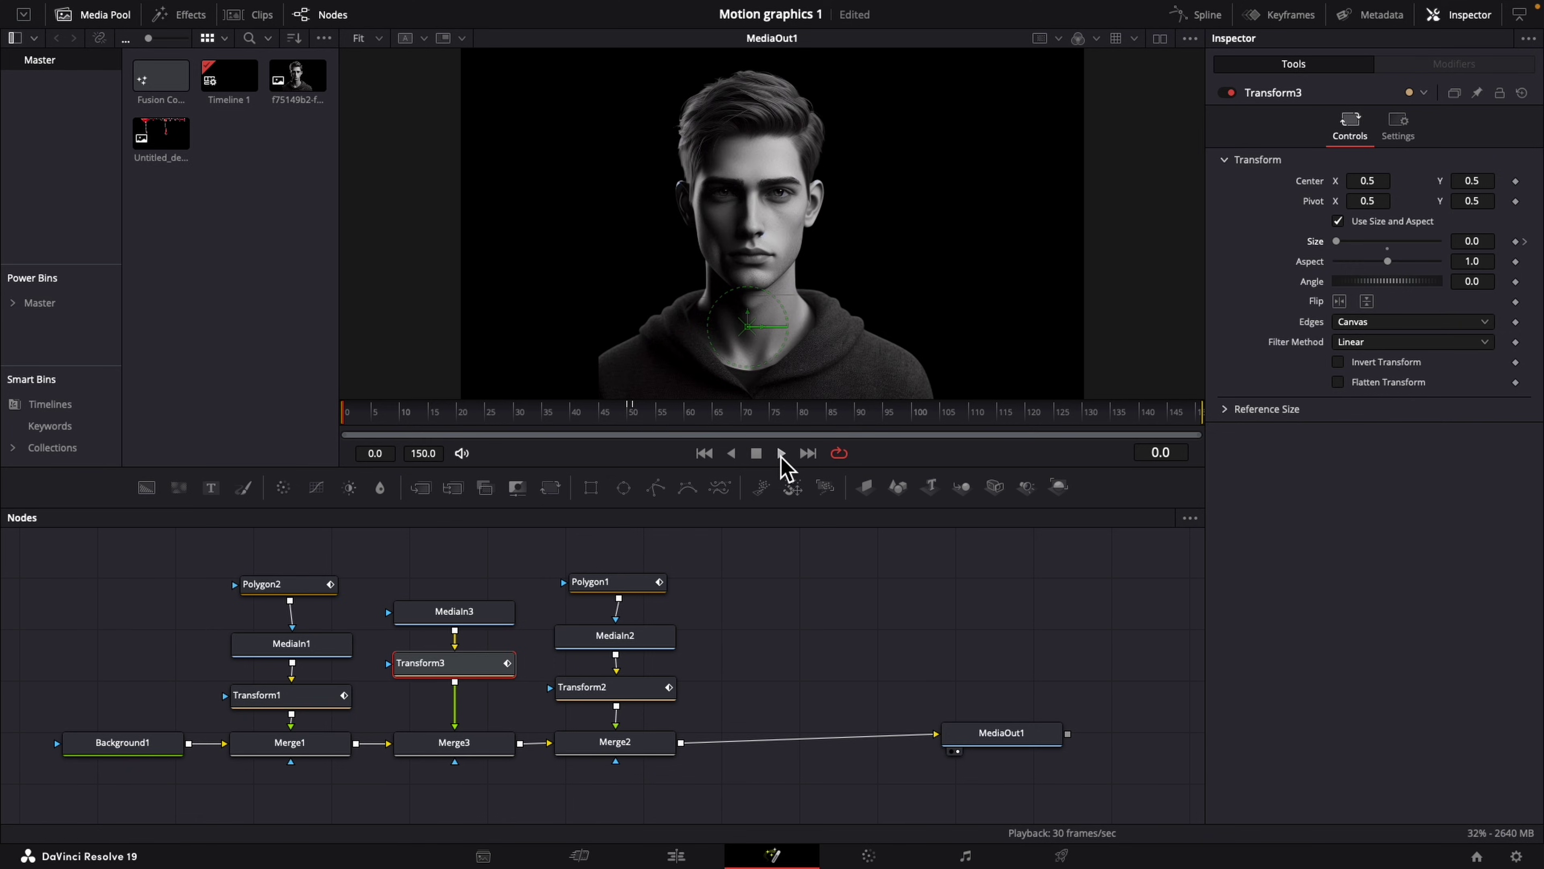
{"action": "left_click", "coordinate": [782, 454]}
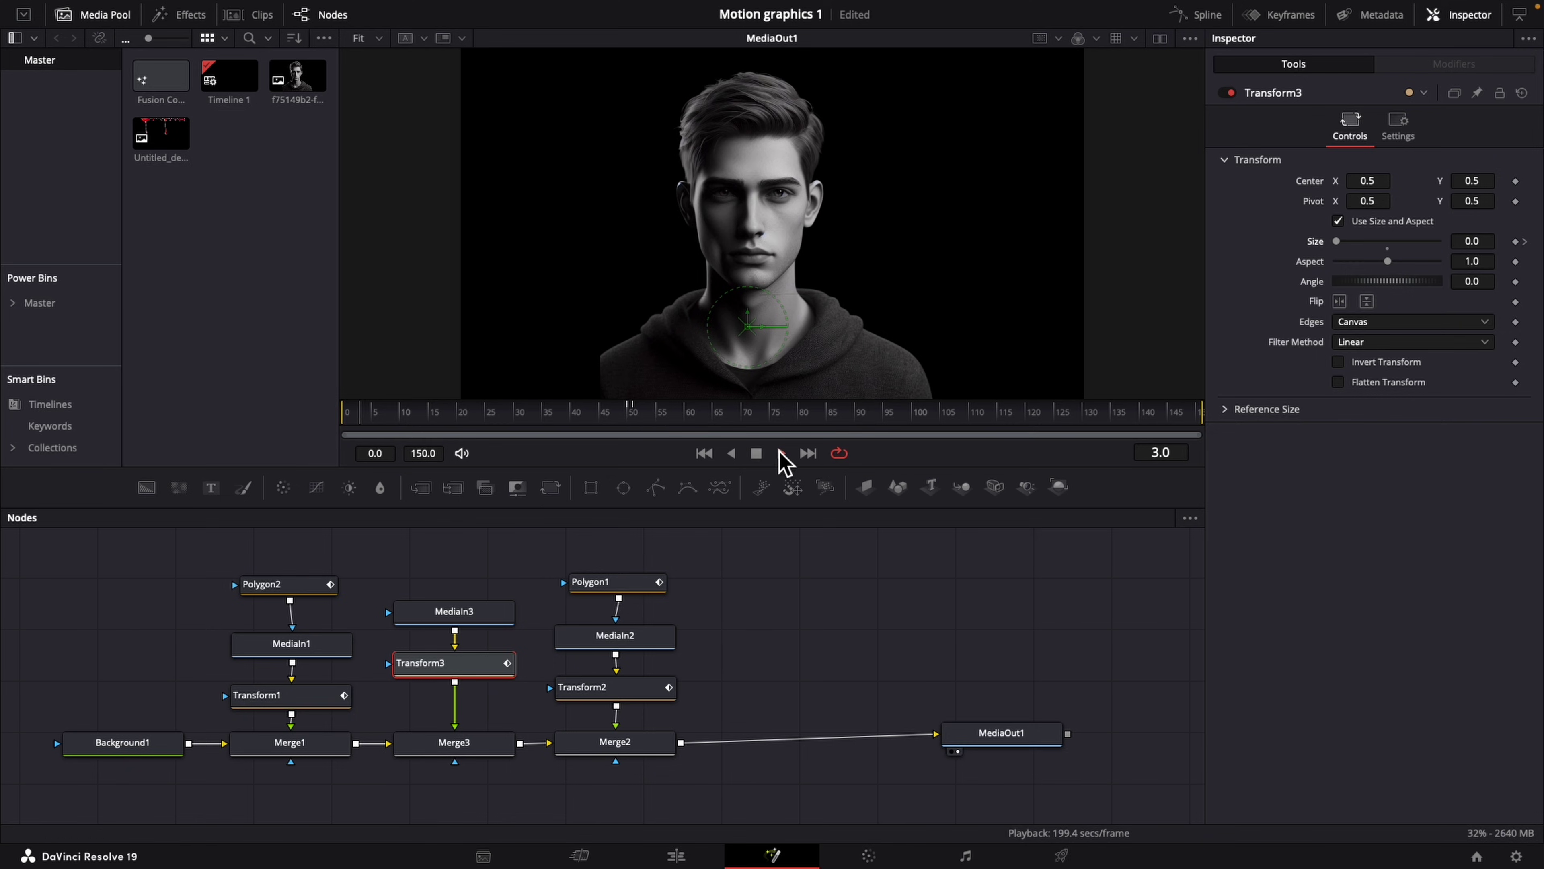